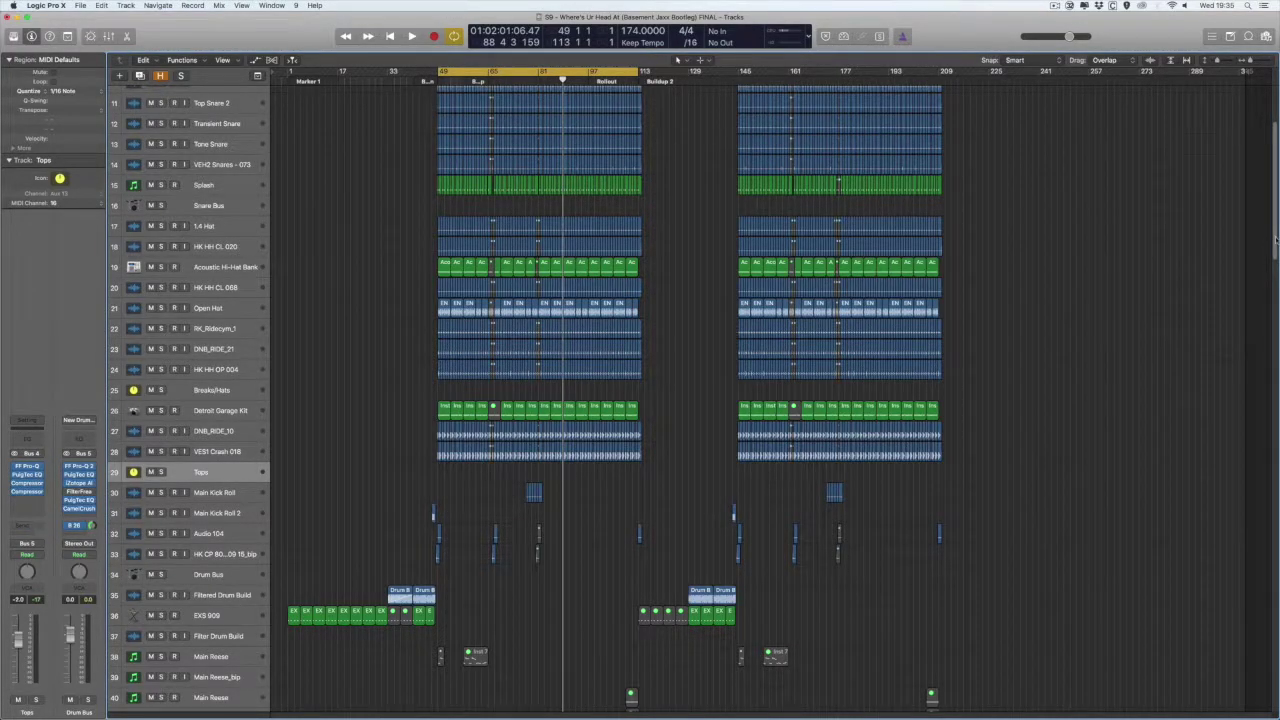
Review the bass layer tracks Low No Sub and High, their Main Reese bus, and the Mids Bus routing.
{"action": "scroll", "coordinate": [1276, 240], "scroll_direction": "down", "scroll_amount": 10}
{"action": "left_click", "coordinate": [366, 449]}
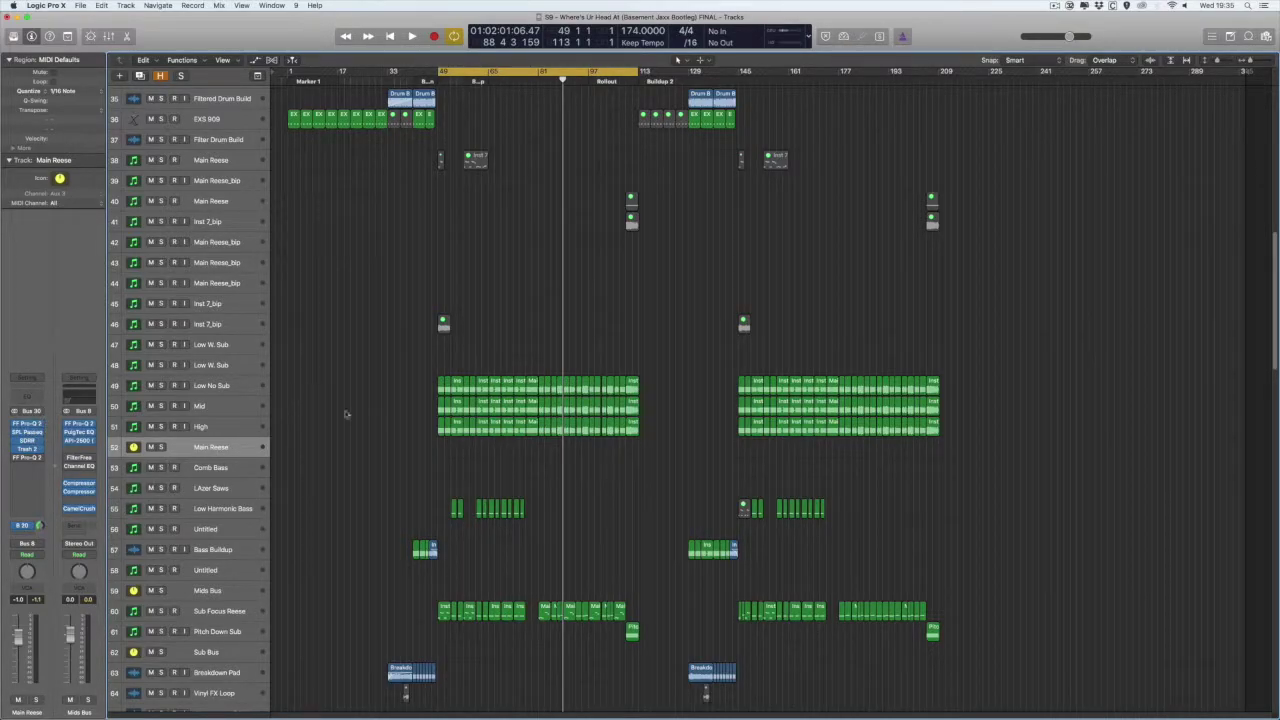
{"action": "left_click", "coordinate": [227, 388]}
{"action": "left_click", "coordinate": [226, 426]}
{"action": "left_click", "coordinate": [227, 386]}
{"action": "left_click", "coordinate": [226, 426]}
{"action": "left_click", "coordinate": [224, 444]}
{"action": "left_click", "coordinate": [234, 593]}
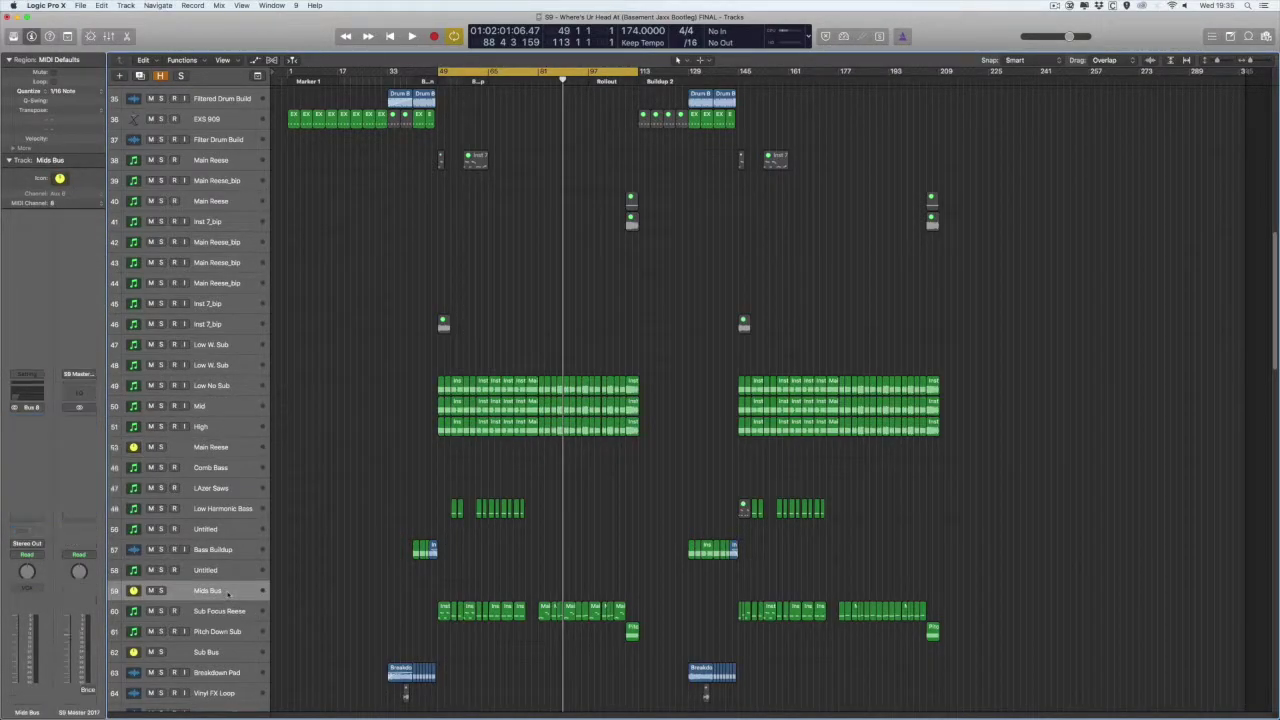
Review the Low Harmonic Bass and Sub Focus Reese tracks and the Sub Bus channel.
{"action": "scroll", "coordinate": [284, 688], "scroll_direction": "down", "scroll_amount": 2}
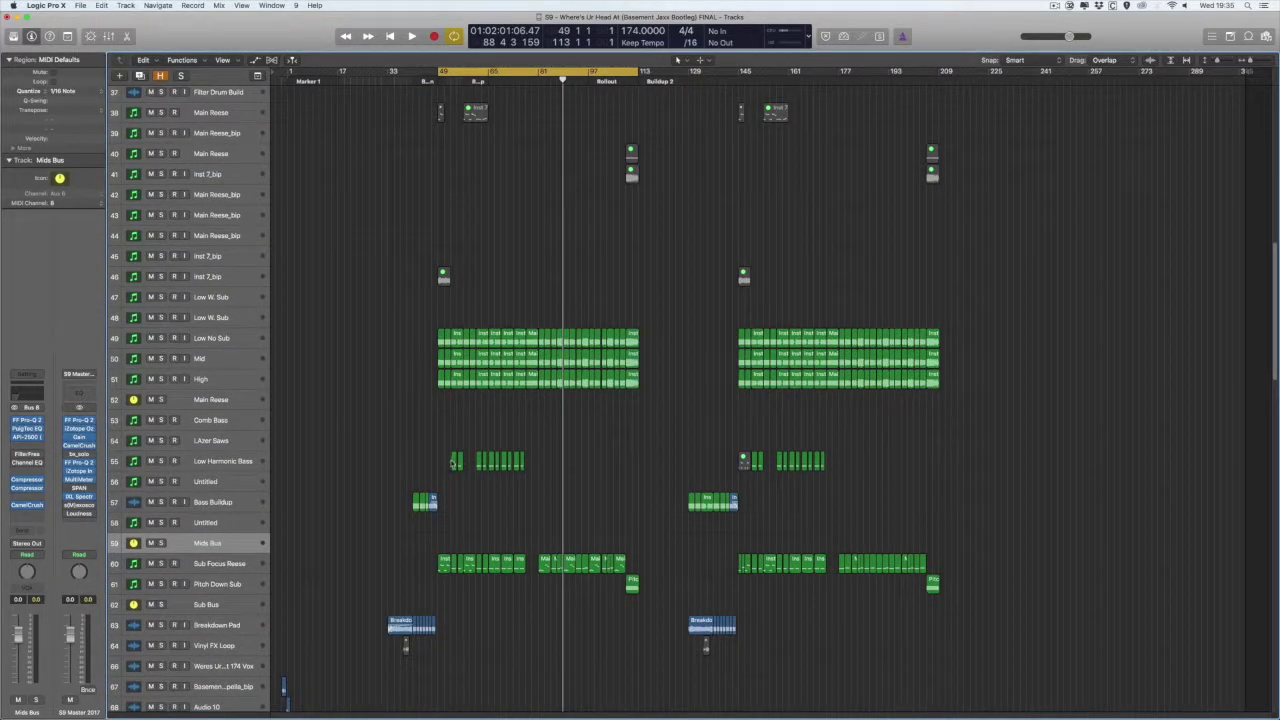
{"action": "left_click", "coordinate": [222, 461]}
{"action": "left_click", "coordinate": [230, 565]}
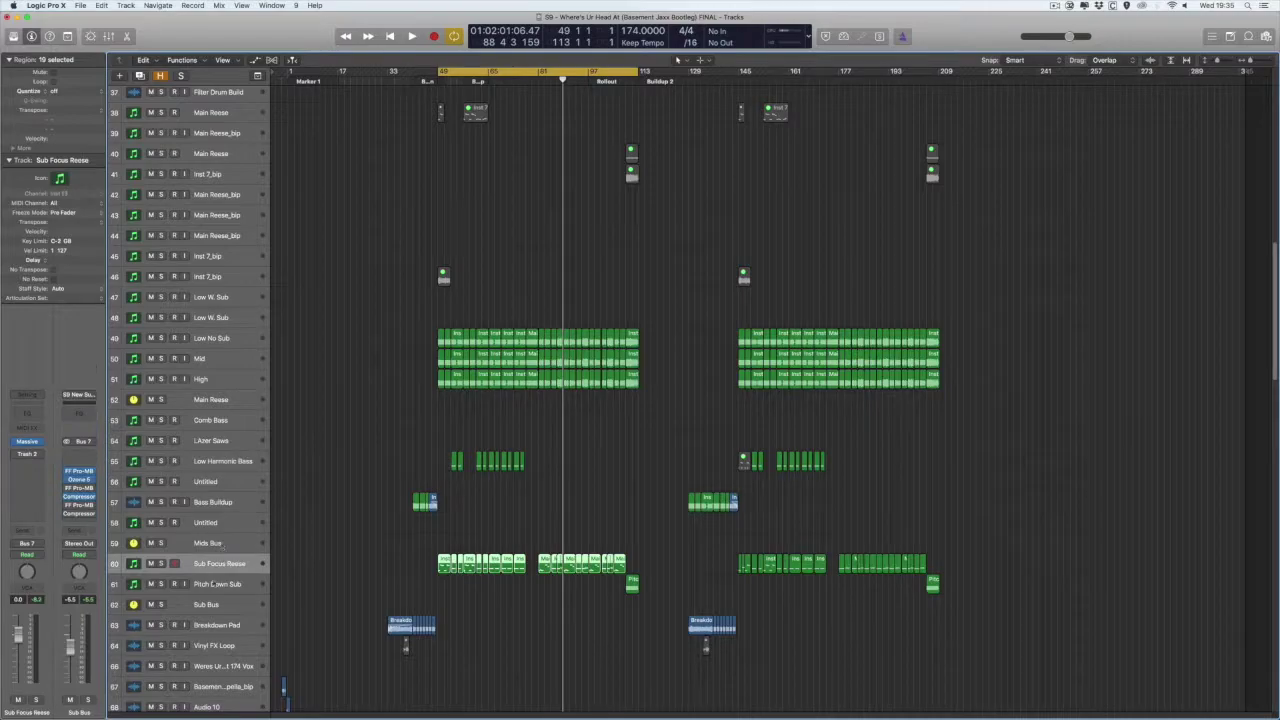
{"action": "left_click", "coordinate": [213, 606]}
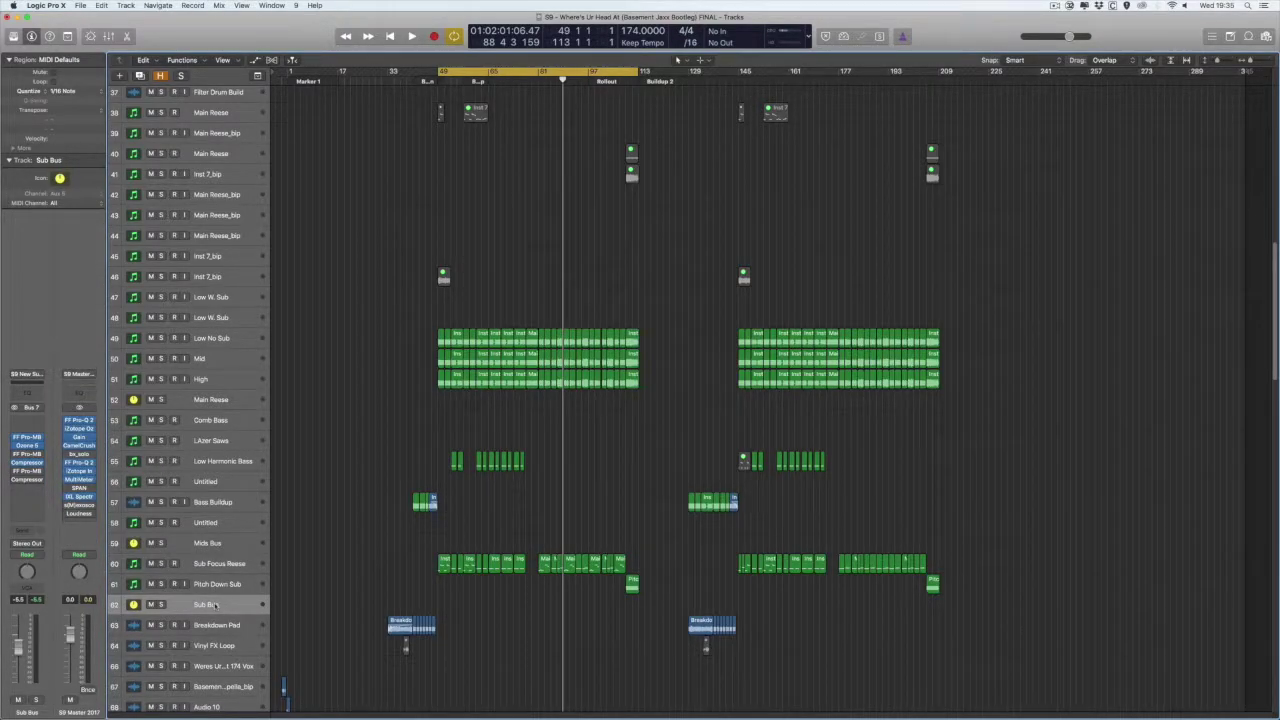
Solo the Main Reese bus, play it, and open its first FF Pro-Q 2 equalizer.
{"action": "left_click", "coordinate": [228, 402]}
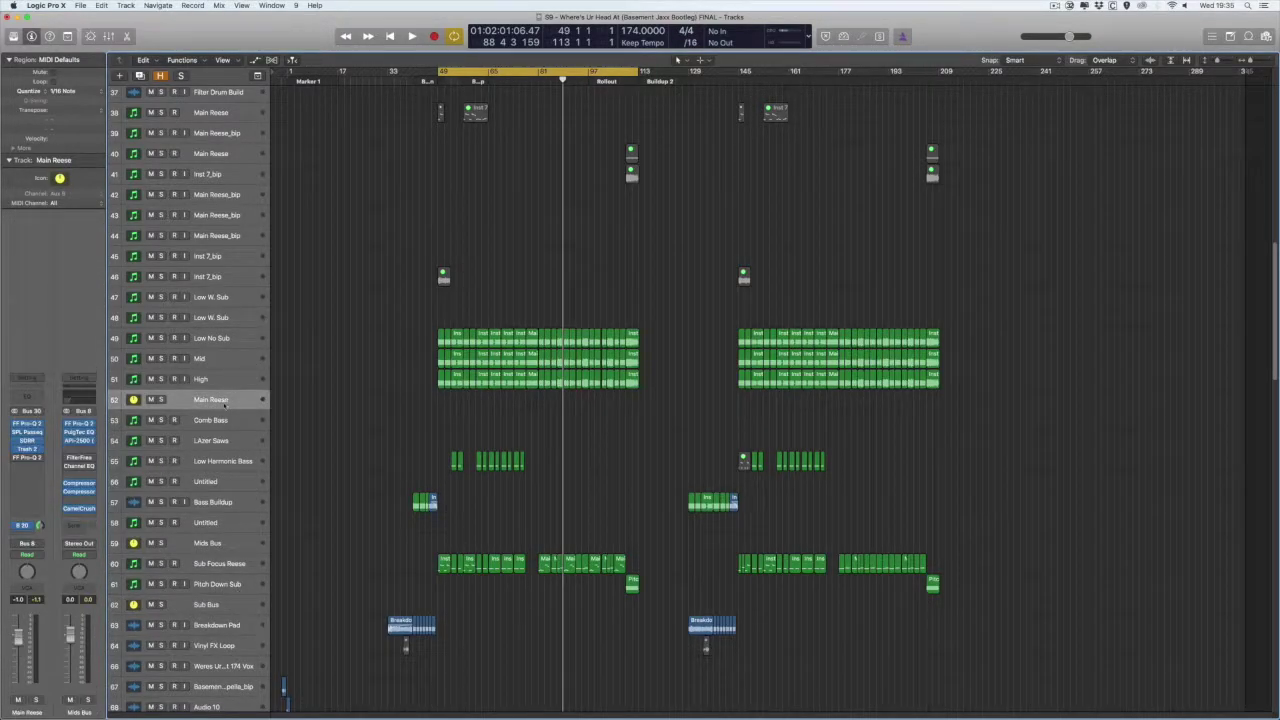
{"action": "left_click", "coordinate": [161, 400]}
{"action": "left_click", "coordinate": [161, 400]}
{"action": "left_click", "coordinate": [161, 400]}
{"action": "key", "text": "space"}
{"action": "left_click", "coordinate": [31, 436]}
{"action": "key", "text": "Escape"}
{"action": "left_click", "coordinate": [28, 423]}
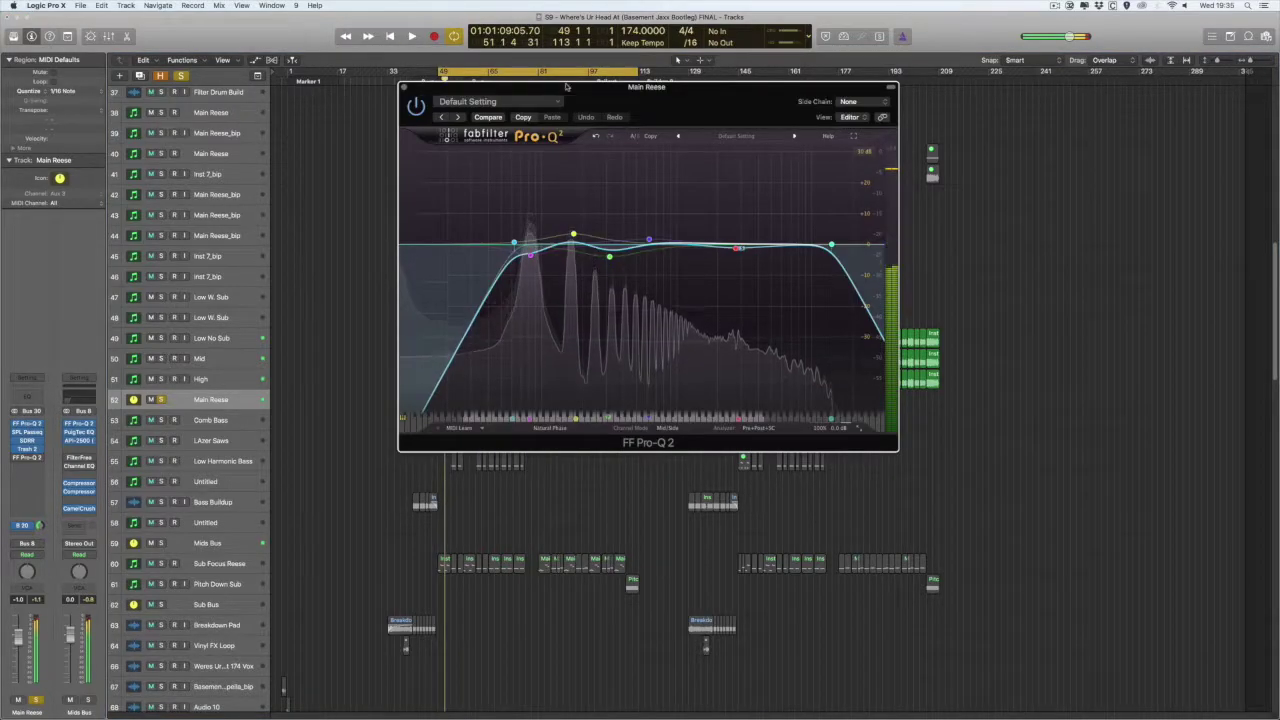
{"action": "left_click_drag", "start_coordinate": [580, 87], "coordinate": [648, 87]}
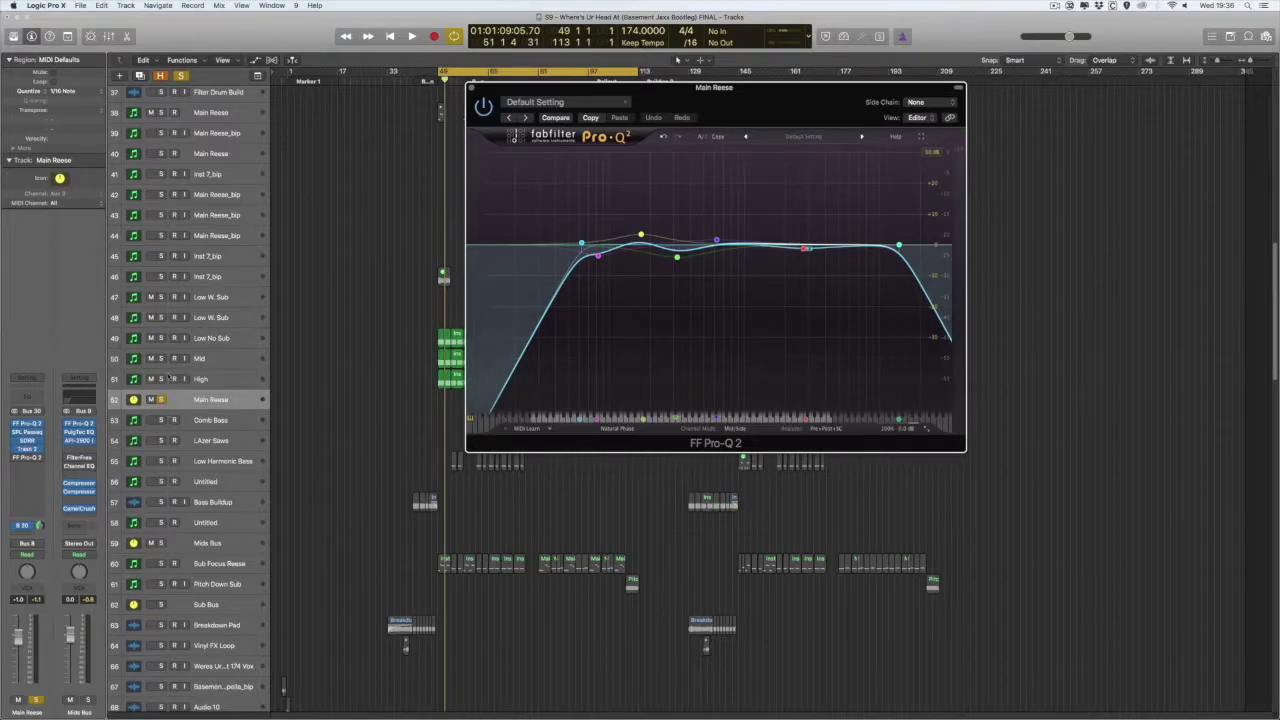
Inspect the low cut in the Mids Bus FF Pro-Q 2 equalizer, then close that plug-in.
{"action": "left_click", "coordinate": [228, 545]}
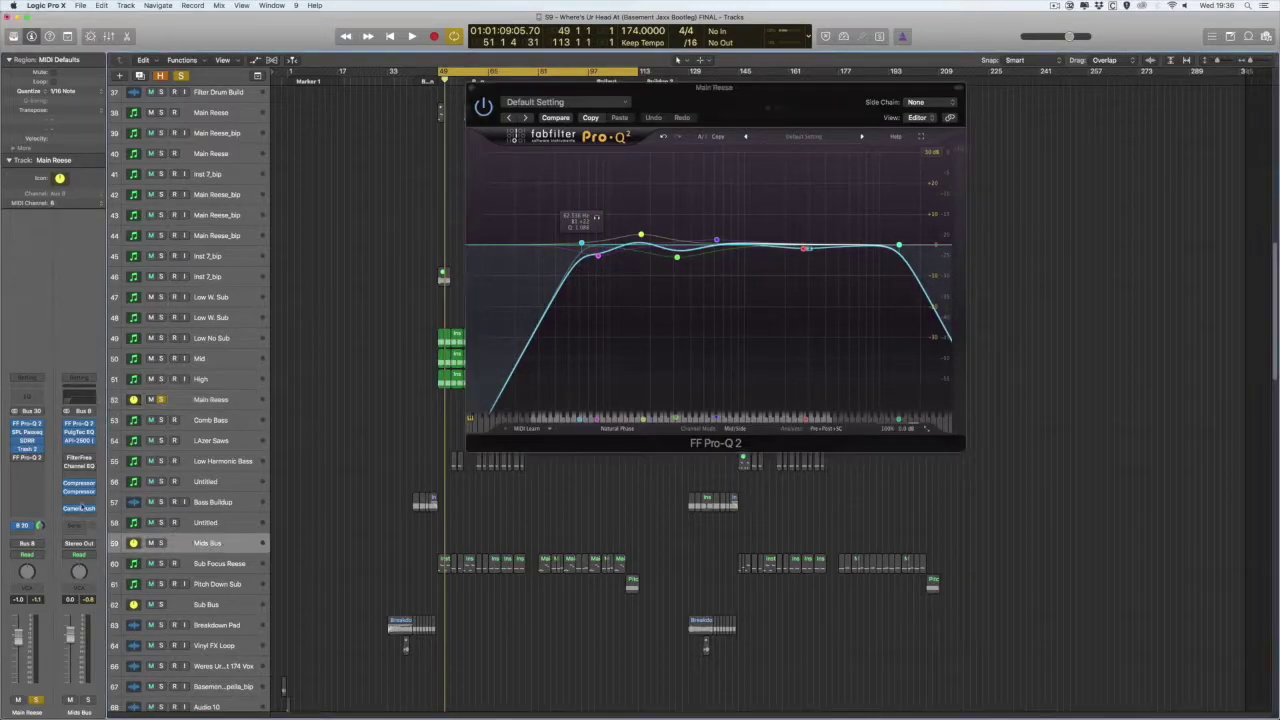
{"action": "left_click", "coordinate": [27, 420]}
{"action": "left_click_drag", "start_coordinate": [183, 187], "coordinate": [154, 190]}
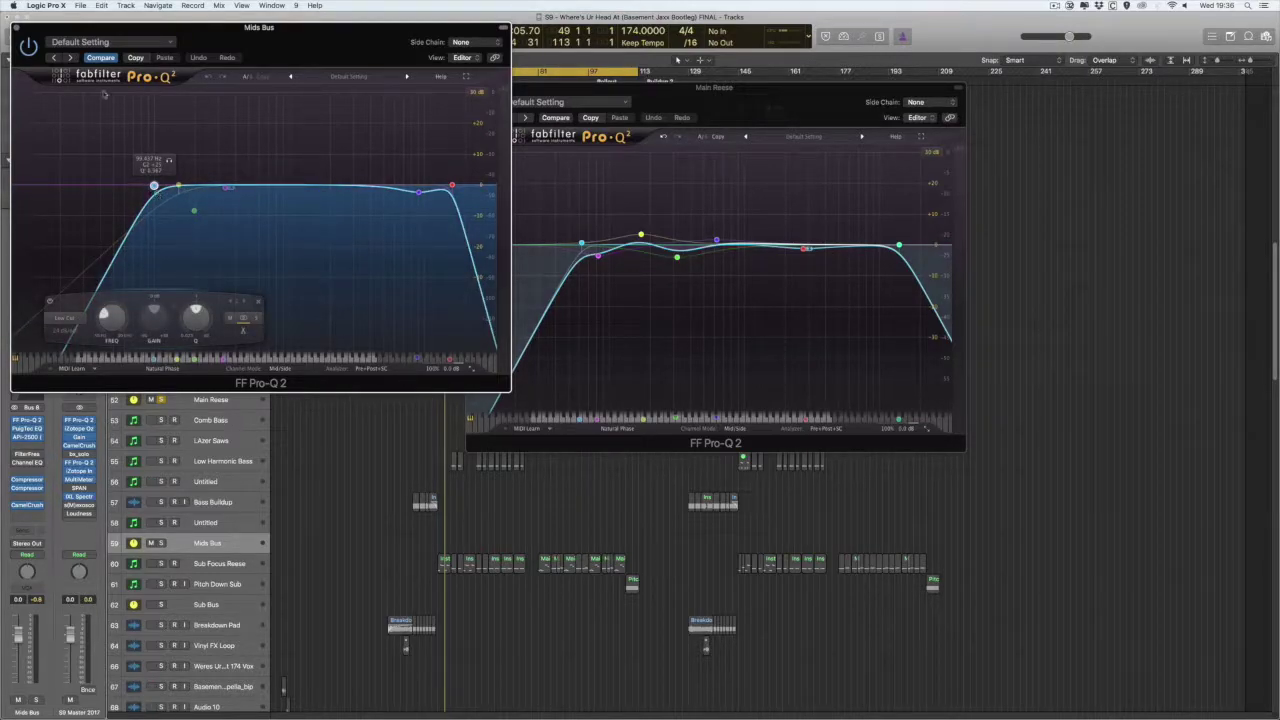
{"action": "left_click", "coordinate": [17, 28]}
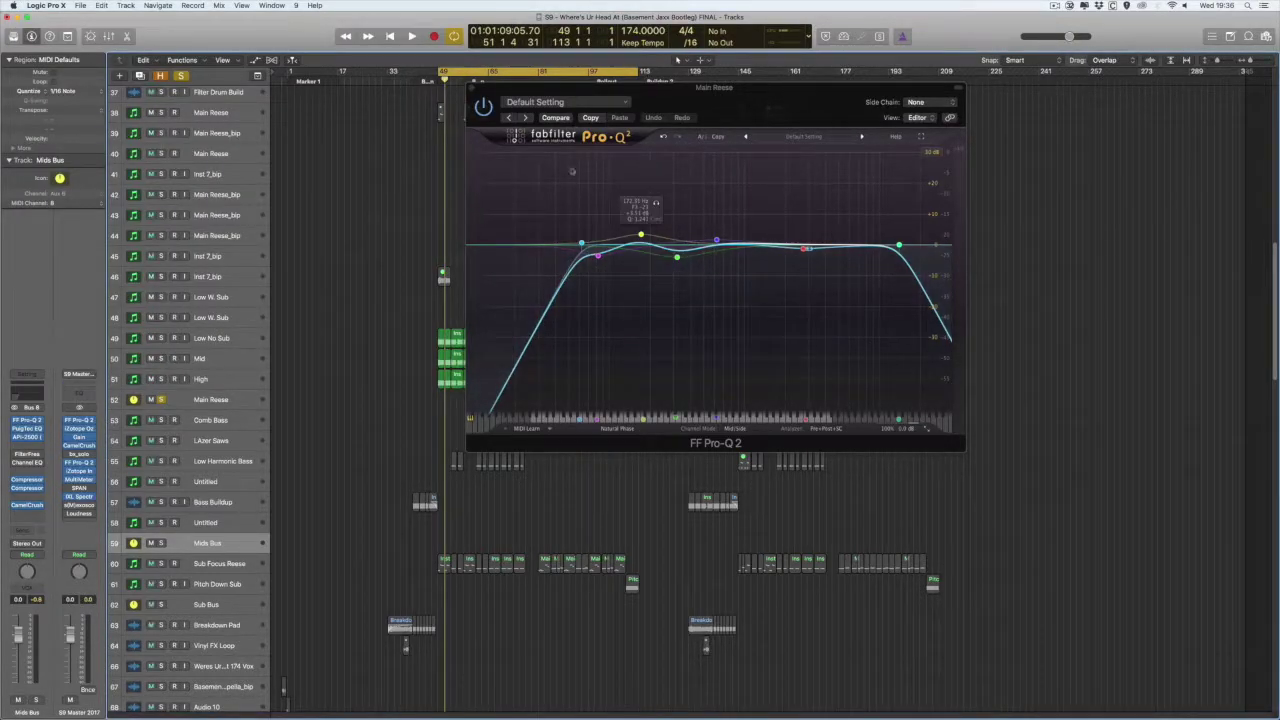
Compare the Main Reese equalizer's purple low dip band bypassed and enabled during playback, first soloed and in the full mix.
{"action": "left_click", "coordinate": [217, 399]}
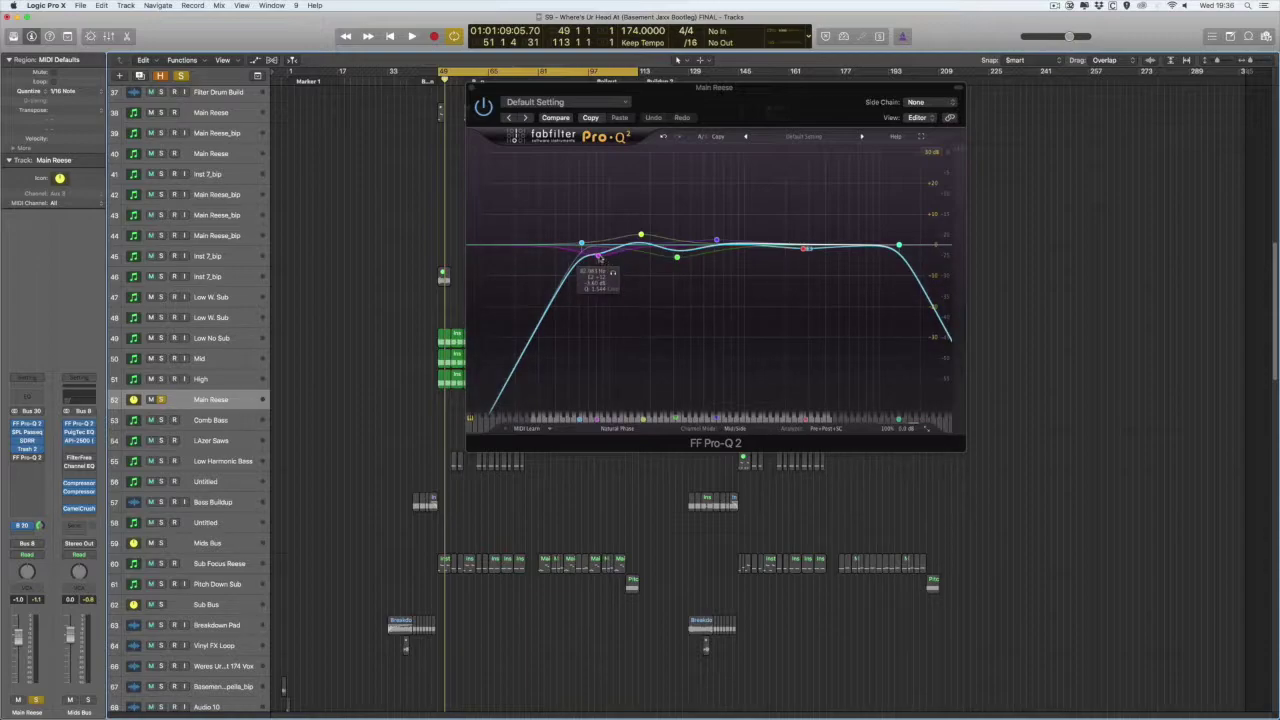
{"action": "left_click", "coordinate": [598, 258]}
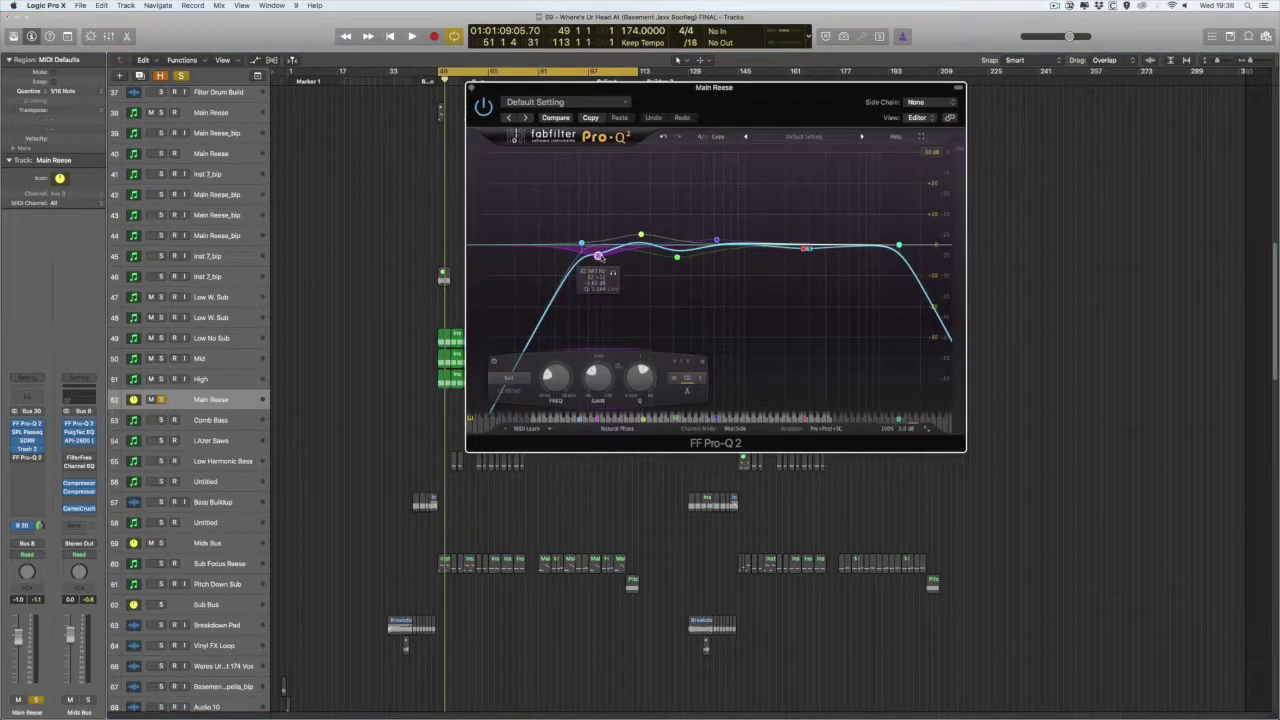
{"action": "key", "text": "space"}
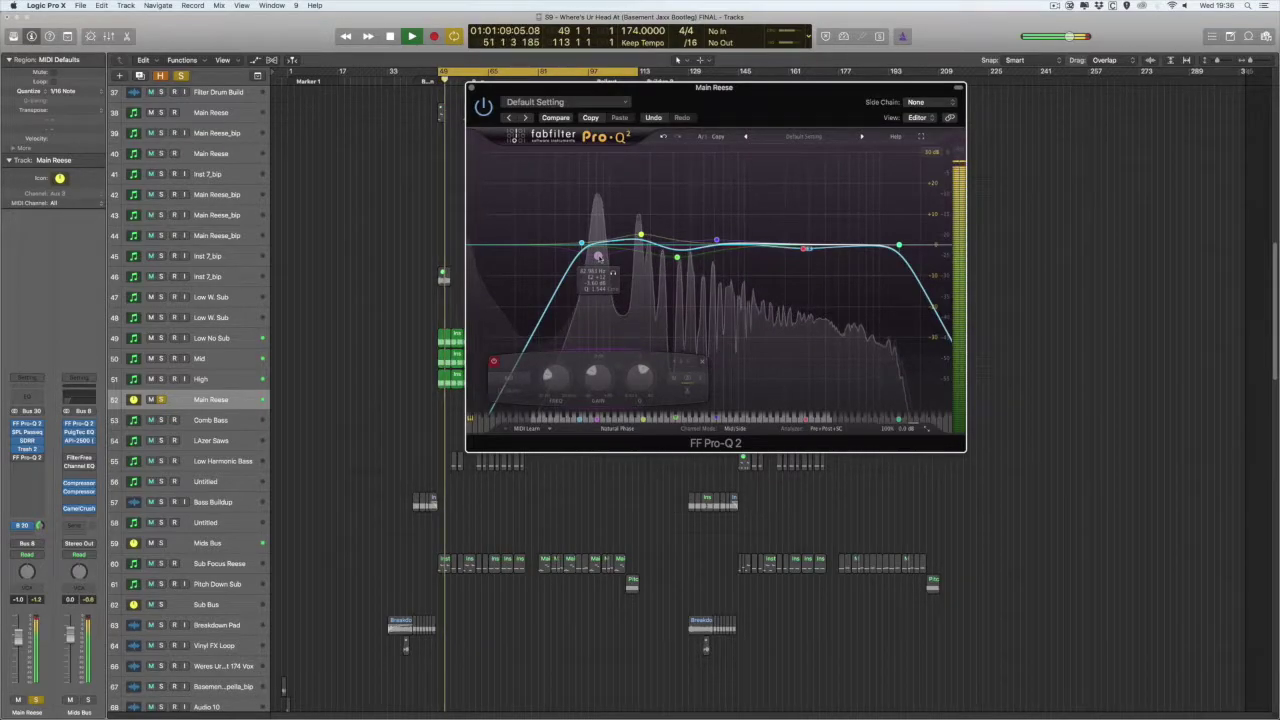
{"action": "left_click", "coordinate": [161, 400]}
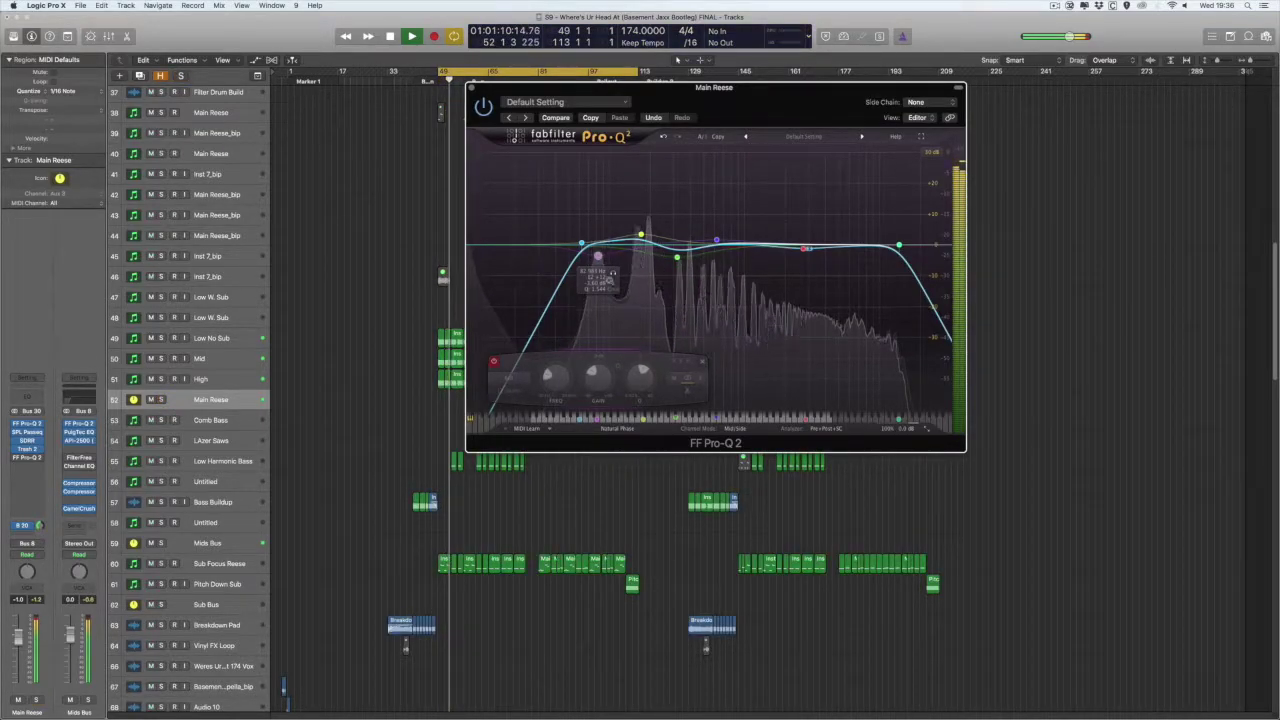
{"action": "left_click", "coordinate": [598, 256]}
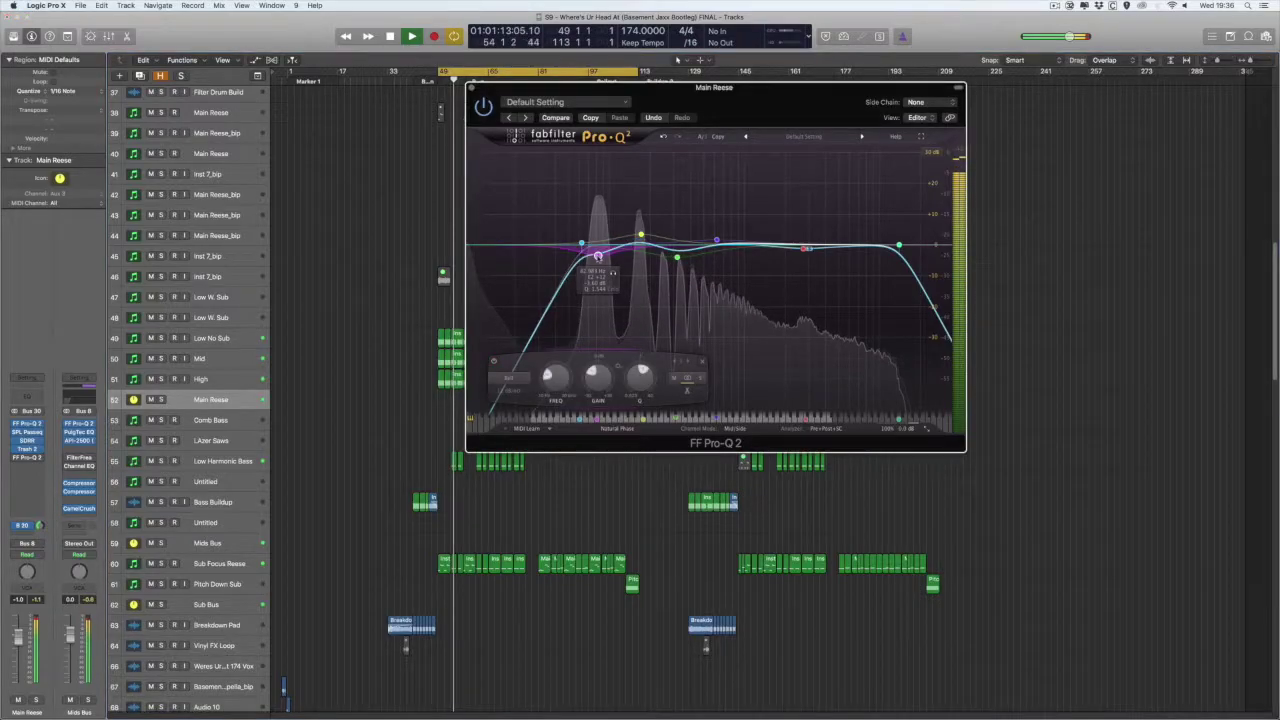
{"action": "key", "text": "space"}
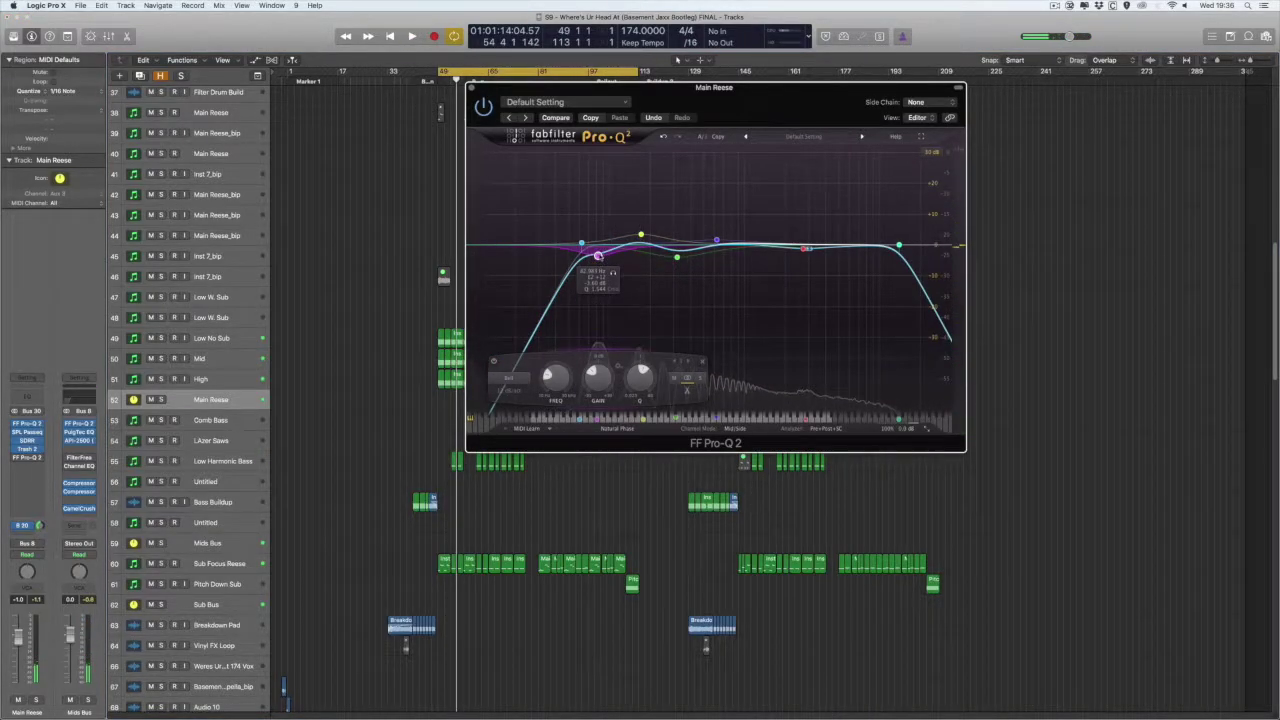
Play the full mix and inspect the yellow boost band in the Main Reese equalizer.
{"action": "key", "text": "space"}
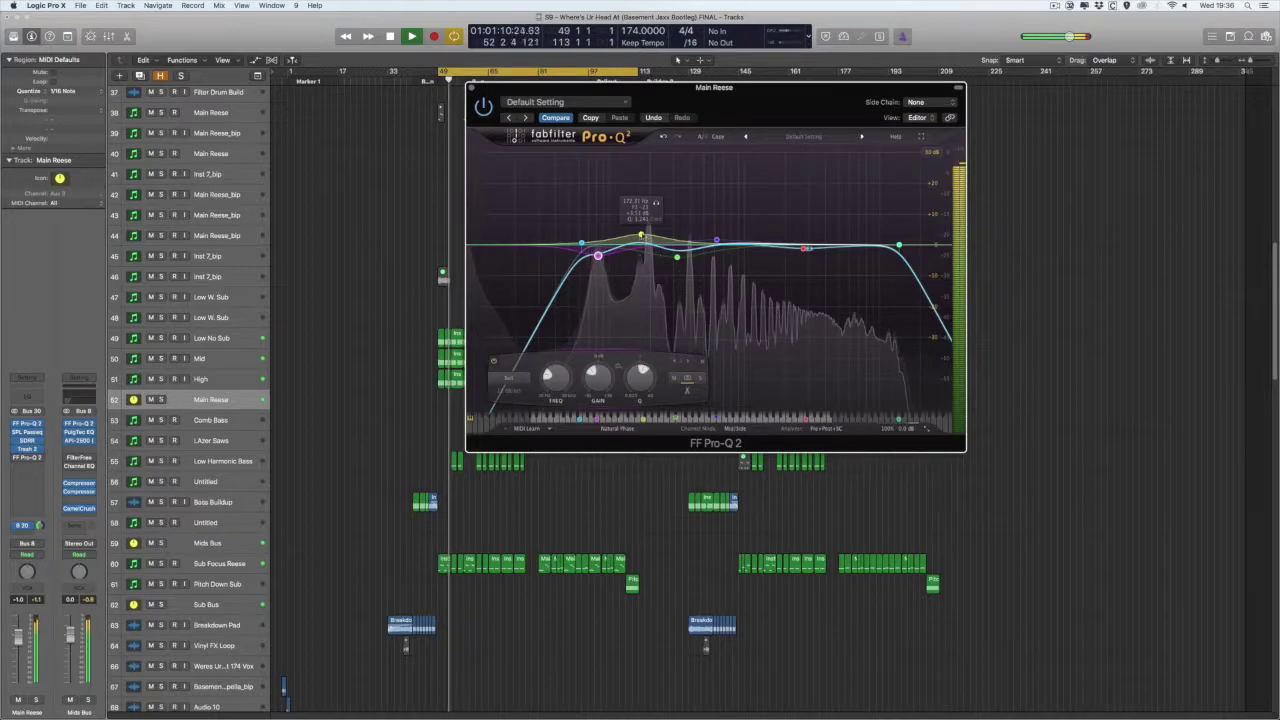
{"action": "key", "text": "space"}
{"action": "left_click", "coordinate": [641, 236]}
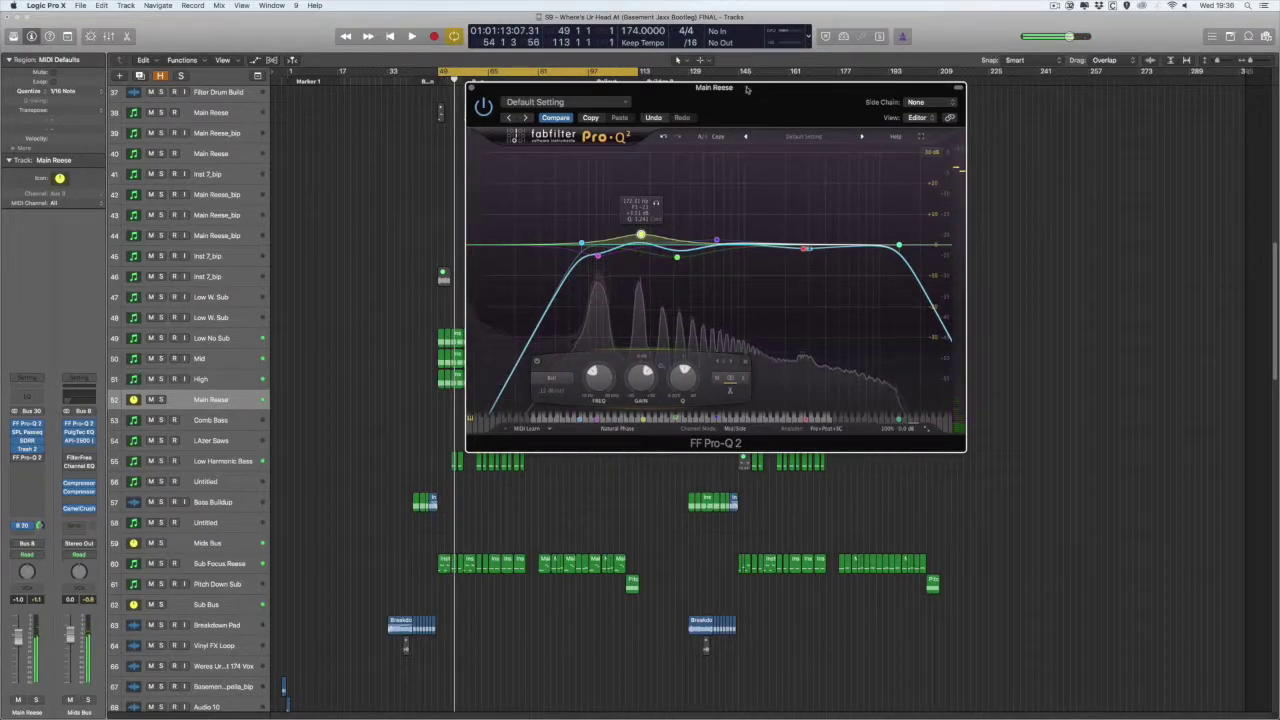
Inspect the green cut band and the red high-frequency band in the Main Reese equalizer.
{"action": "left_click_drag", "start_coordinate": [715, 87], "coordinate": [717, 111]}
{"action": "left_click", "coordinate": [679, 284]}
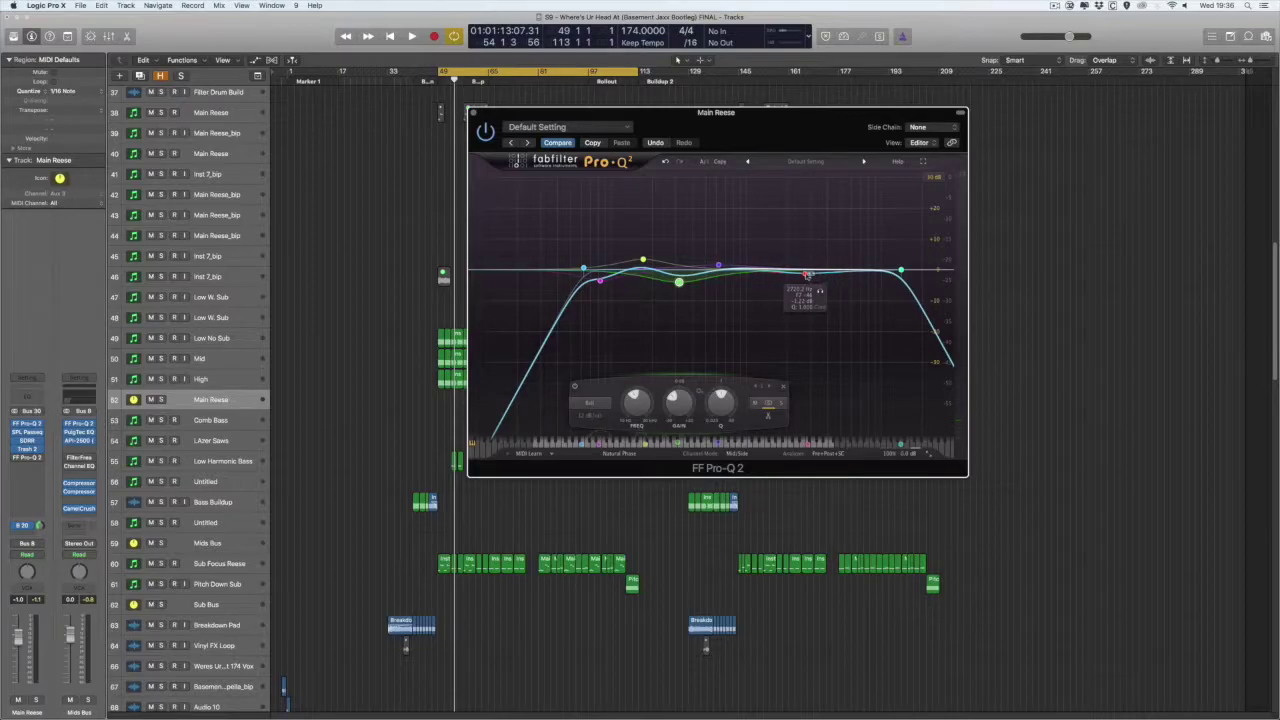
{"action": "left_click", "coordinate": [807, 274]}
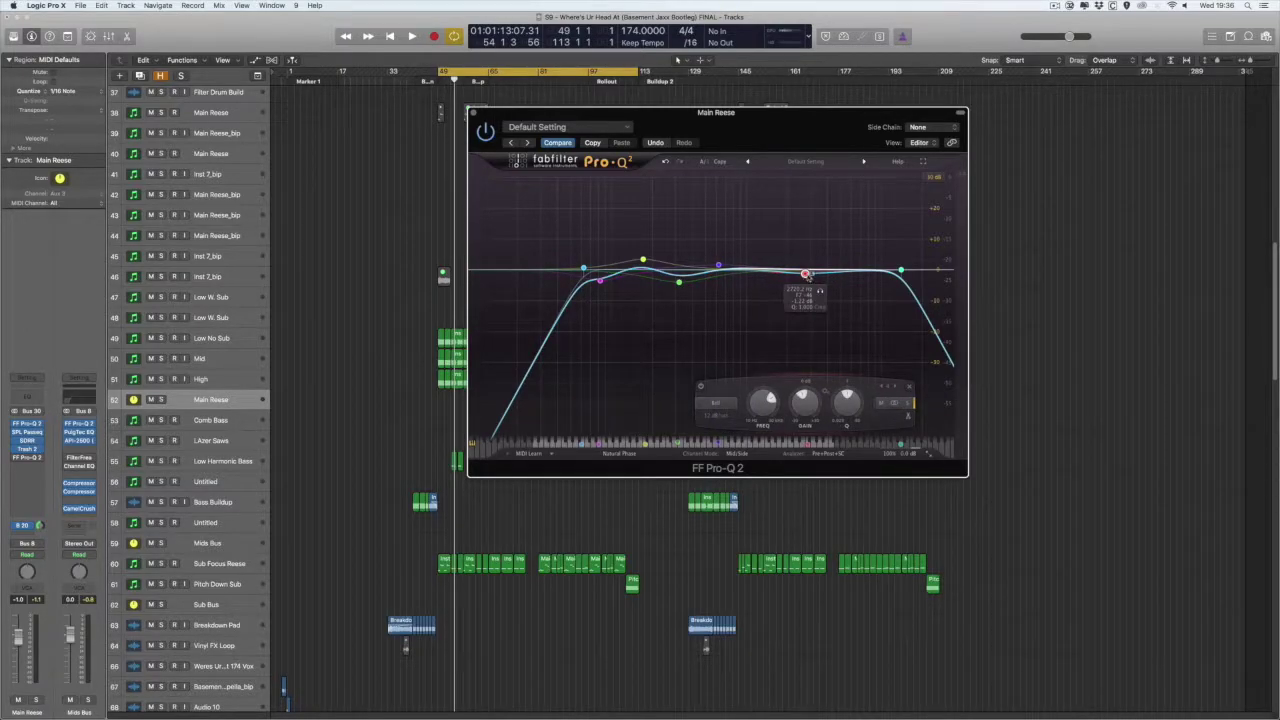
{"action": "key", "text": "space"}
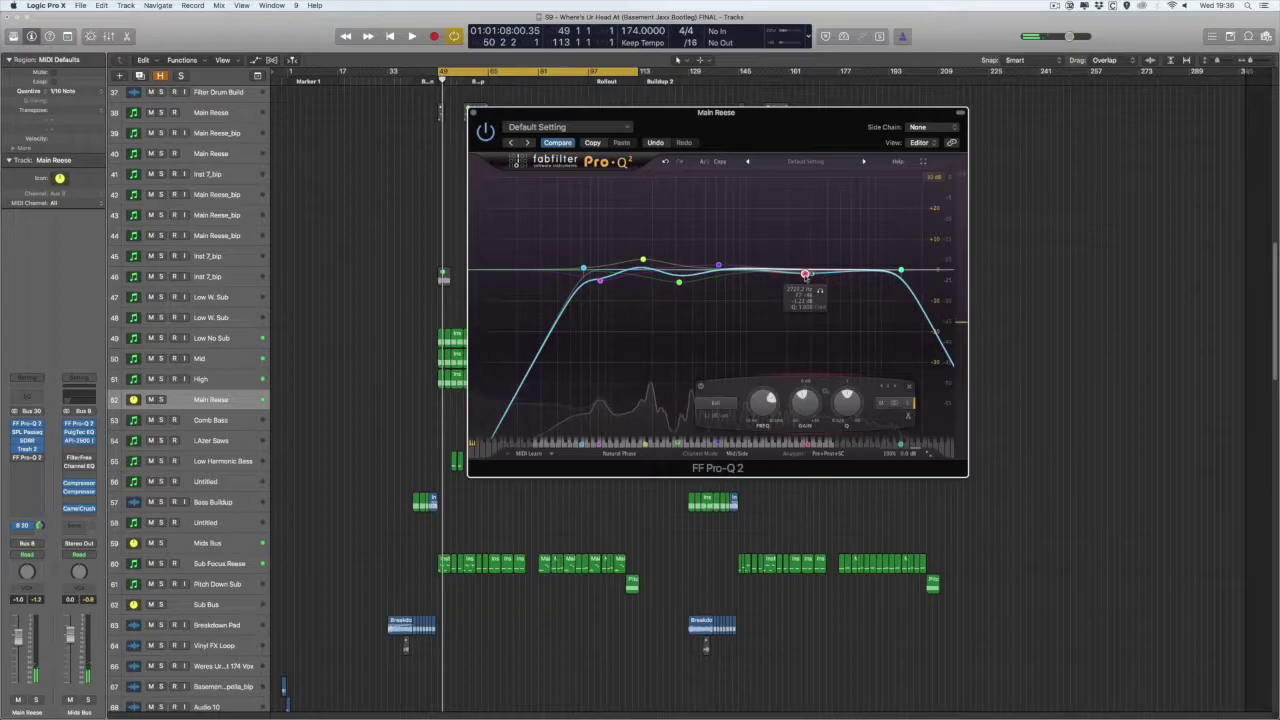
{"action": "left_click_drag", "start_coordinate": [739, 125], "coordinate": [791, 136]}
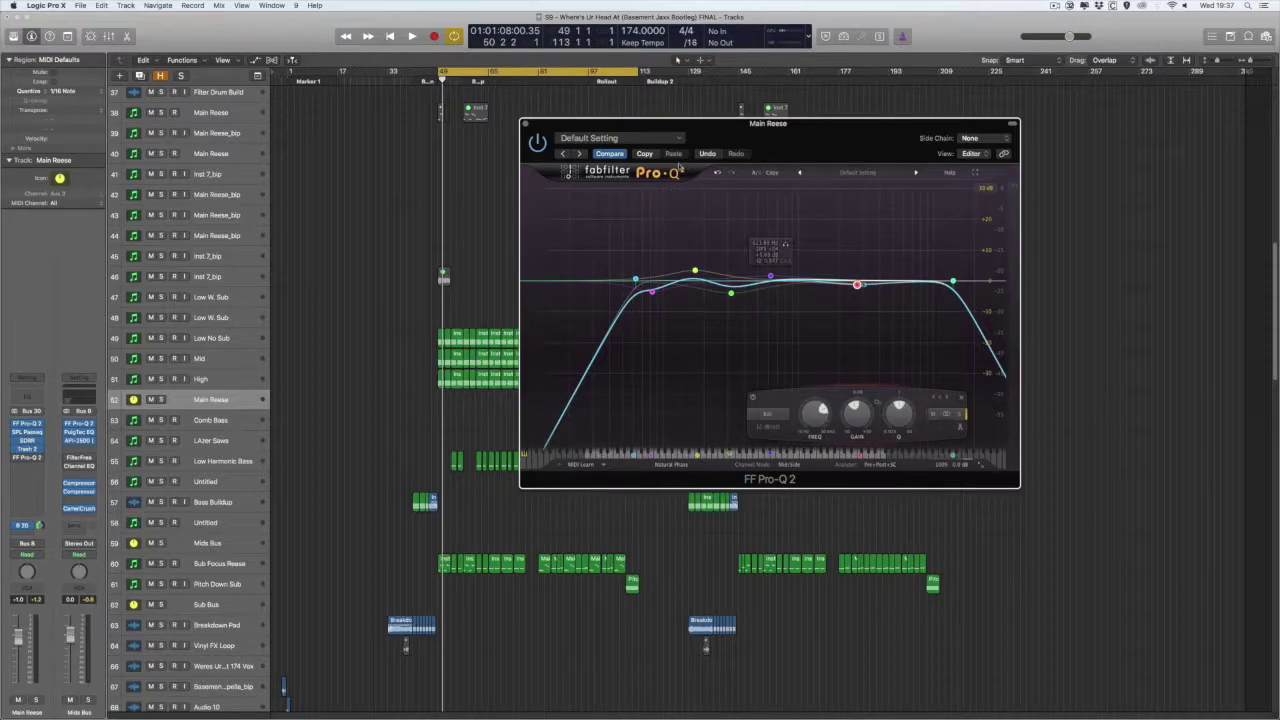
{"action": "left_click_drag", "start_coordinate": [784, 125], "coordinate": [772, 140]}
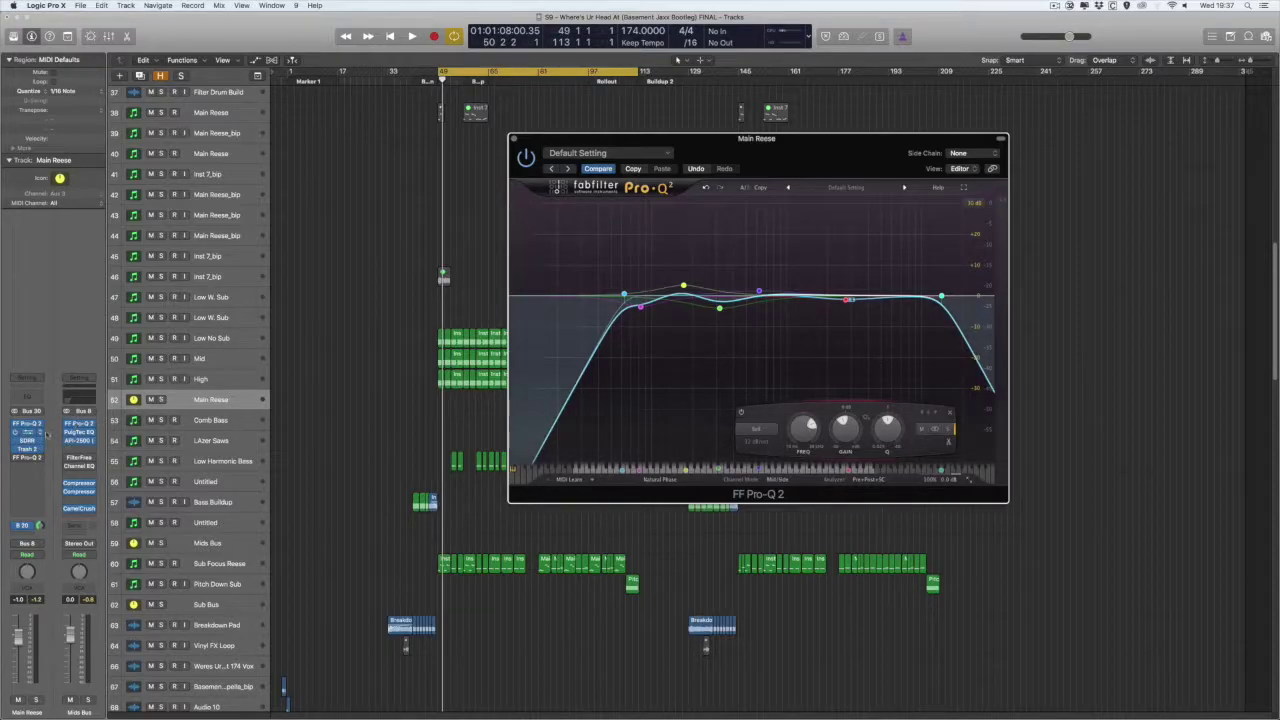
Audition the SPL Passeq on the Main Reese bus soloed and in the full mix, comparing it with bypass, and close it.
{"action": "left_click", "coordinate": [161, 399]}
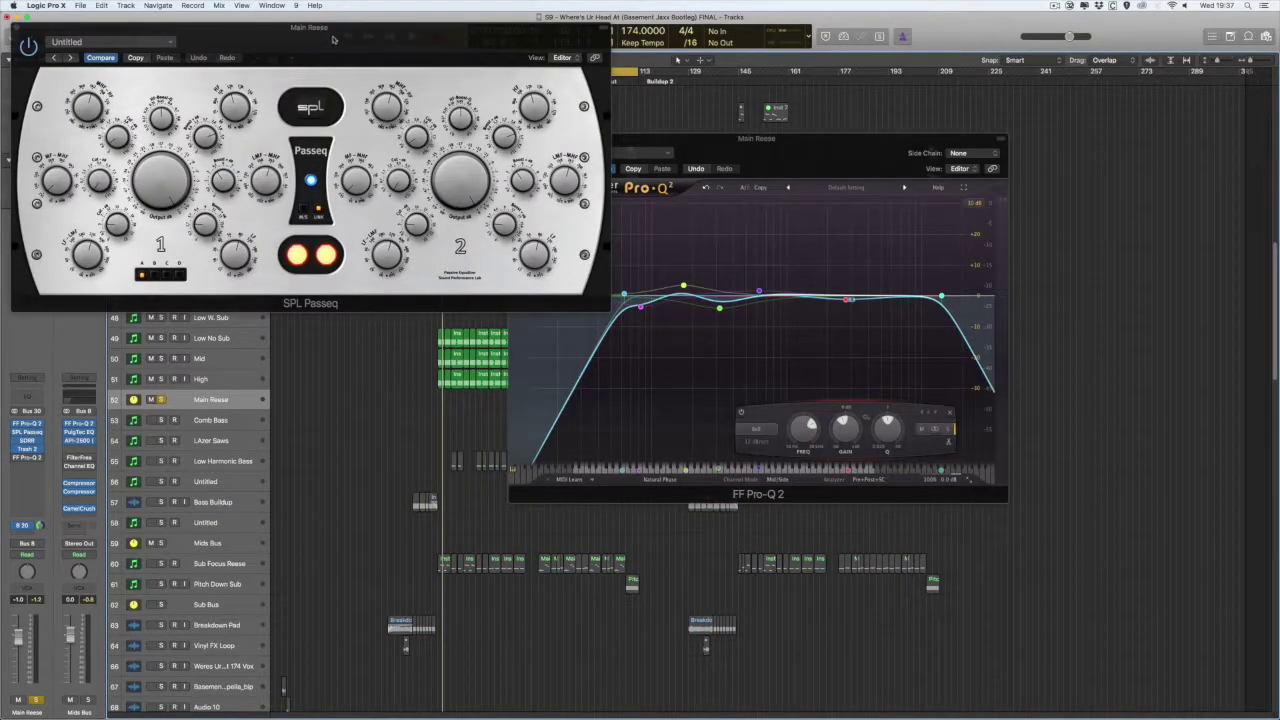
{"action": "left_click_drag", "start_coordinate": [333, 39], "coordinate": [778, 73]}
{"action": "key", "text": "space"}
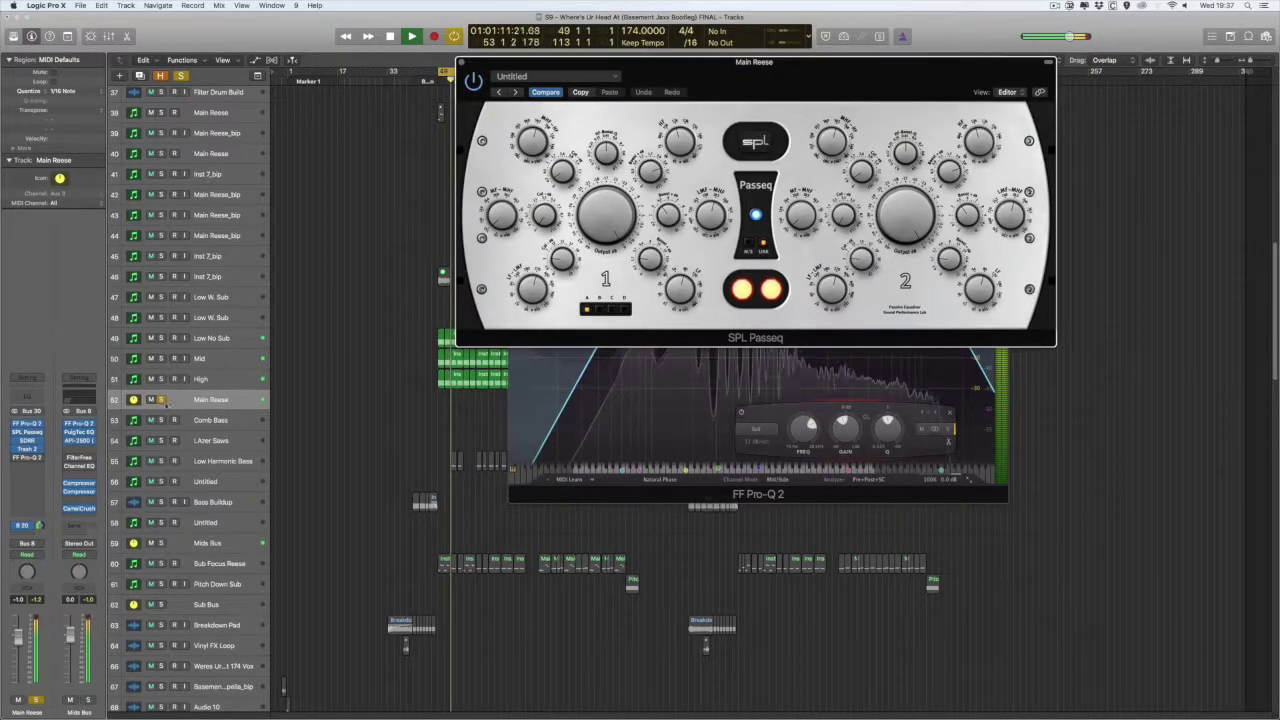
{"action": "key", "text": "s"}
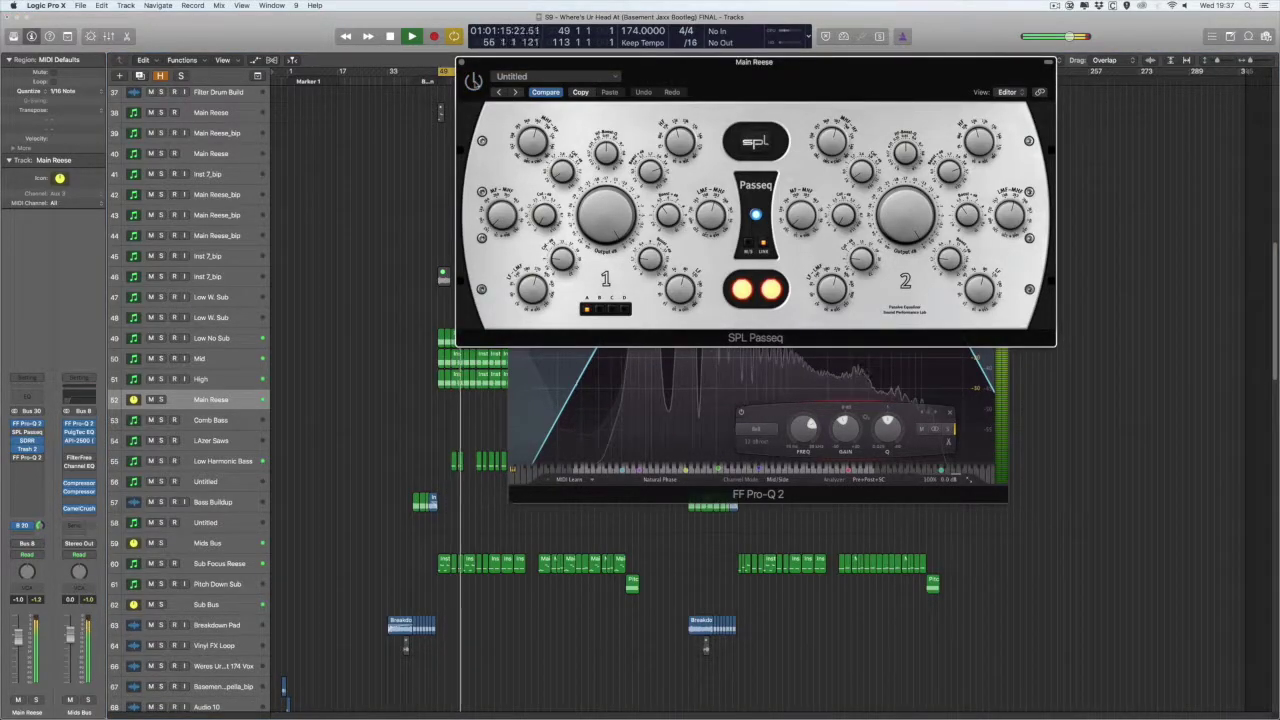
{"action": "key", "text": "space"}
{"action": "left_click", "coordinate": [463, 63]}
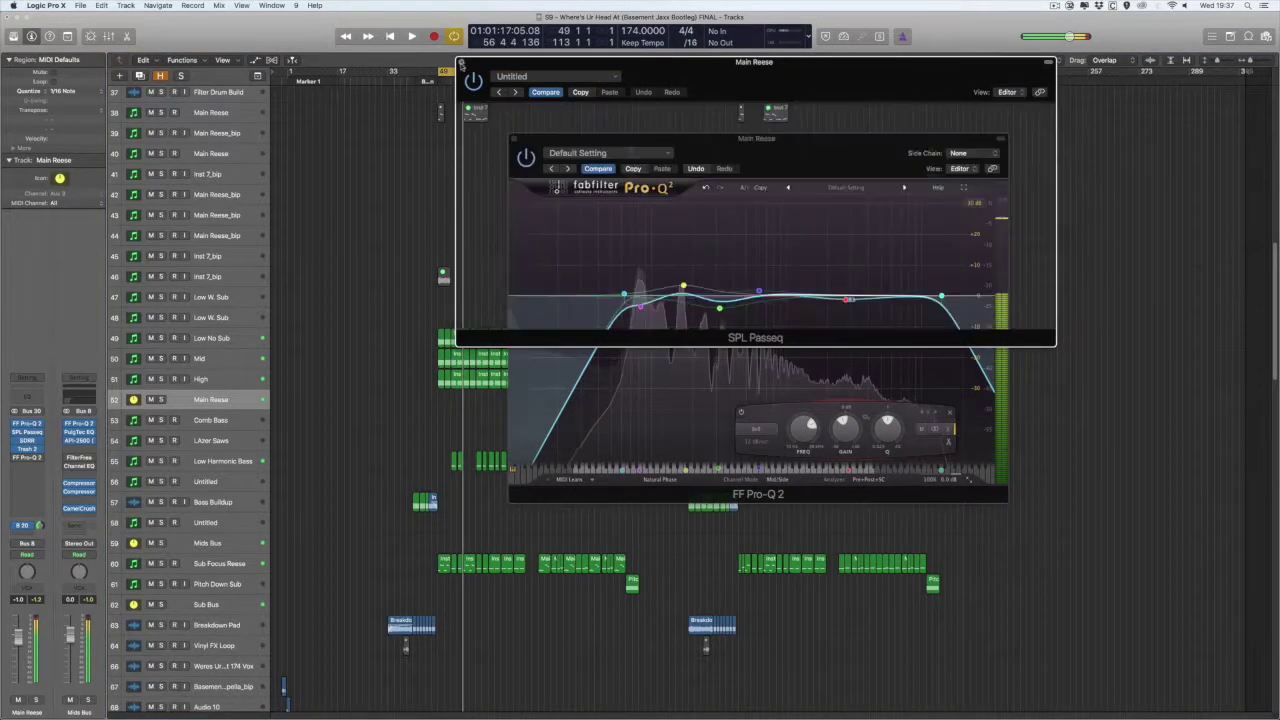
Open the SDRR plug-in on the soloed Main Reese bus and compare its sound with bypass during playback.
{"action": "left_click", "coordinate": [28, 440]}
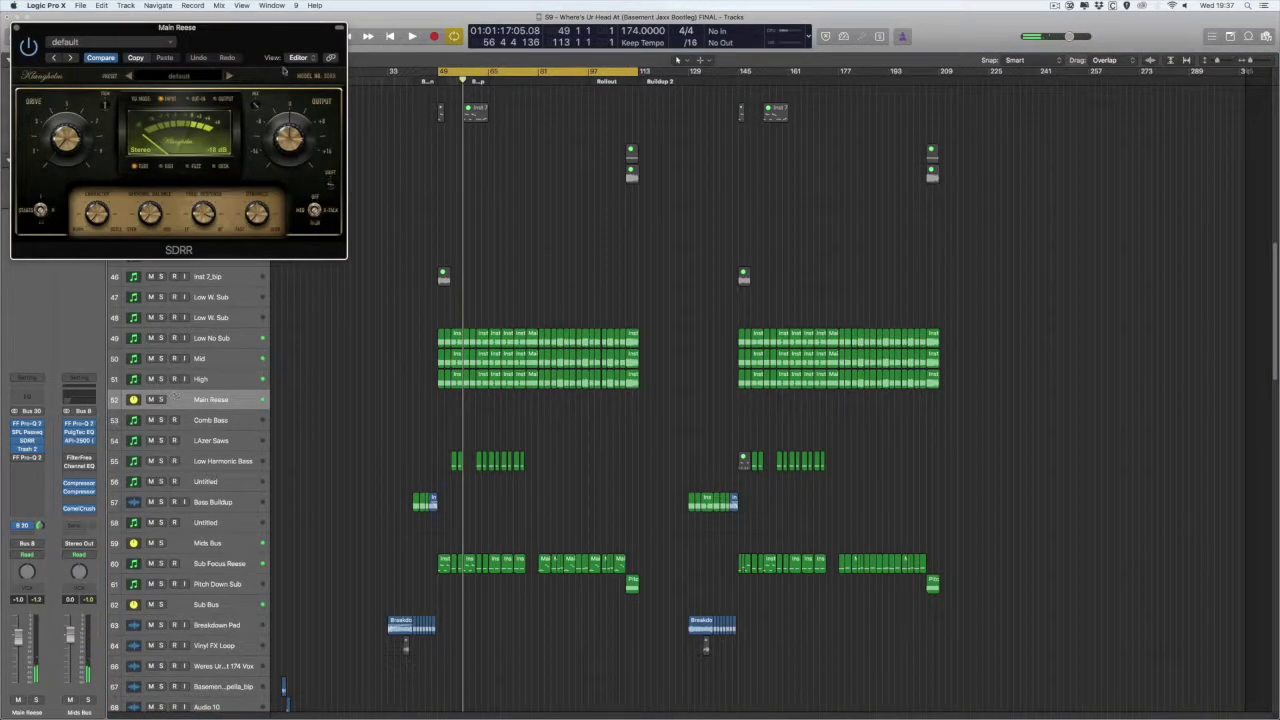
{"action": "left_click_drag", "start_coordinate": [210, 35], "coordinate": [769, 196]}
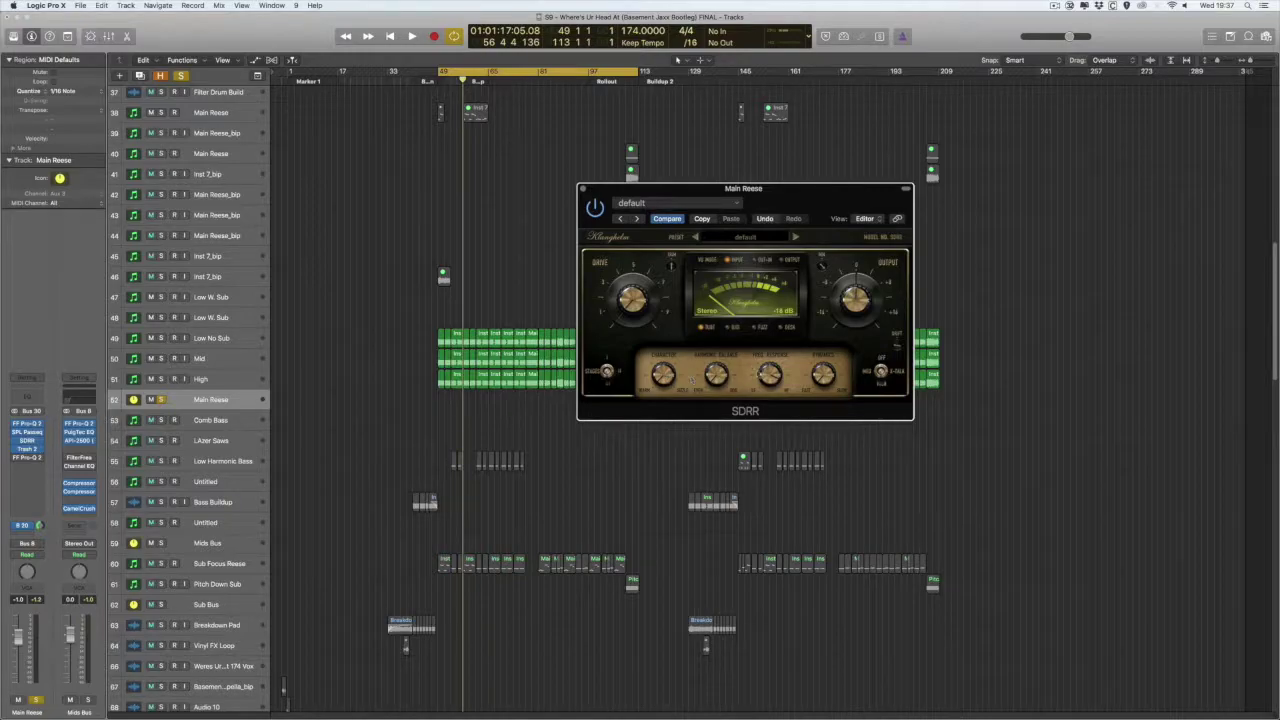
{"action": "key", "text": "space"}
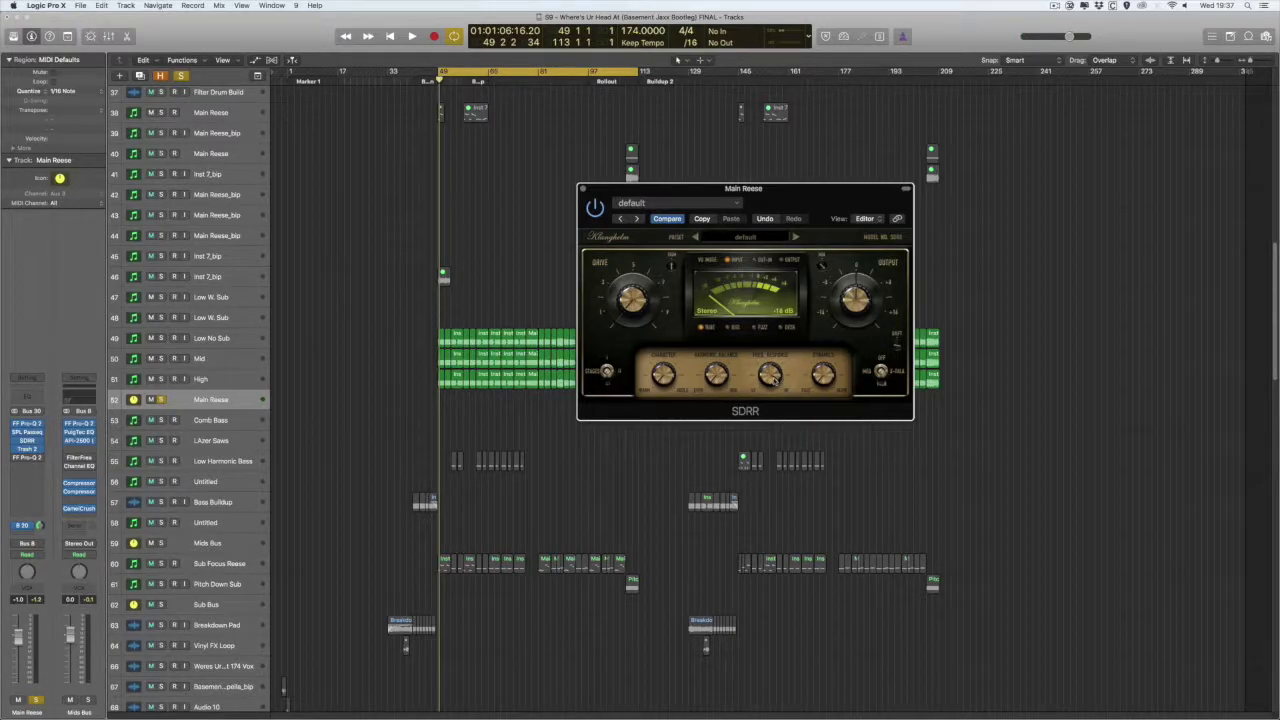
{"action": "key", "text": "space"}
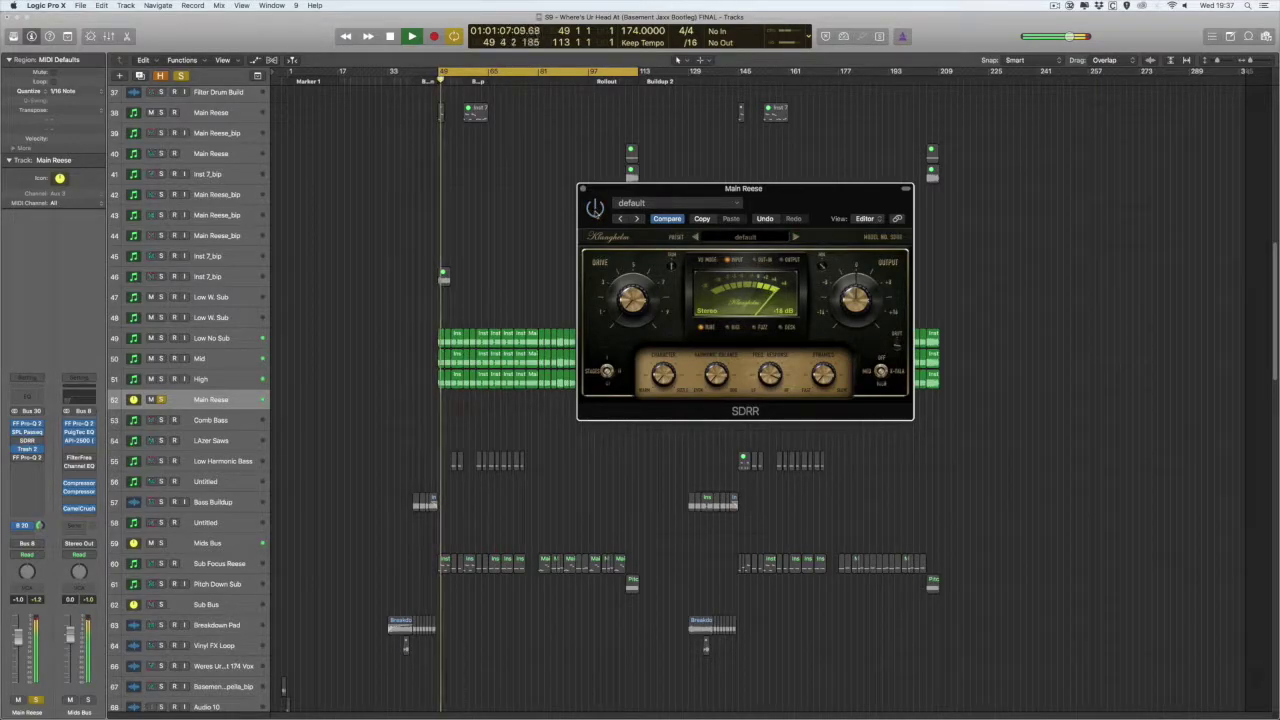
{"action": "key", "text": "space"}
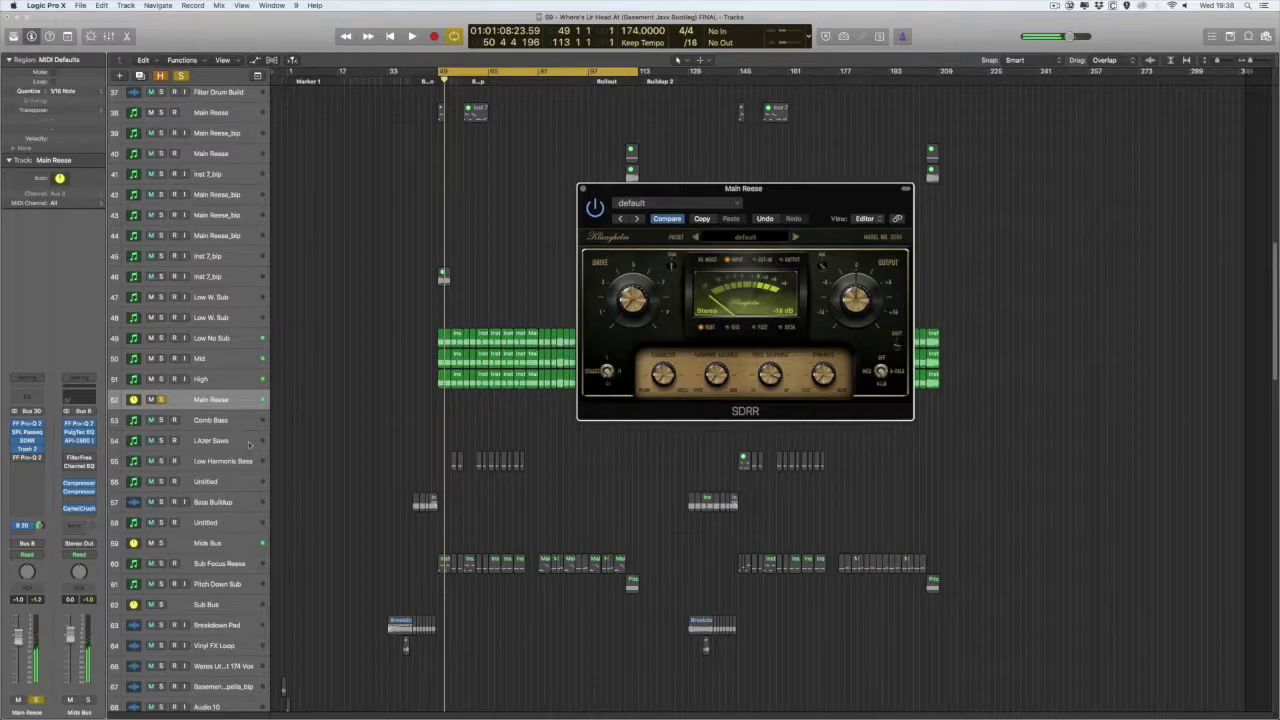
Compare SDRR on the Main Reese bus with bypass during playback, moving from solo to the full mix.
{"action": "left_click", "coordinate": [15, 441]}
{"action": "key", "text": "space"}
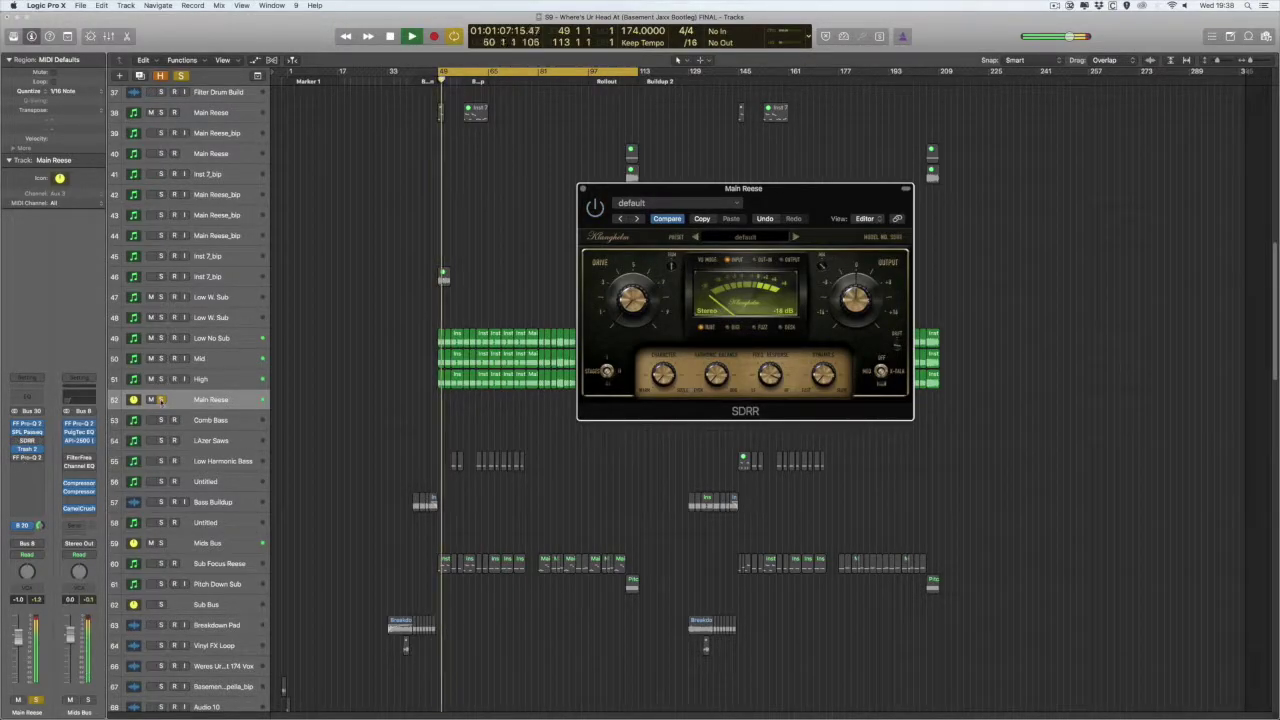
{"action": "left_click", "coordinate": [160, 399]}
{"action": "left_click", "coordinate": [15, 441]}
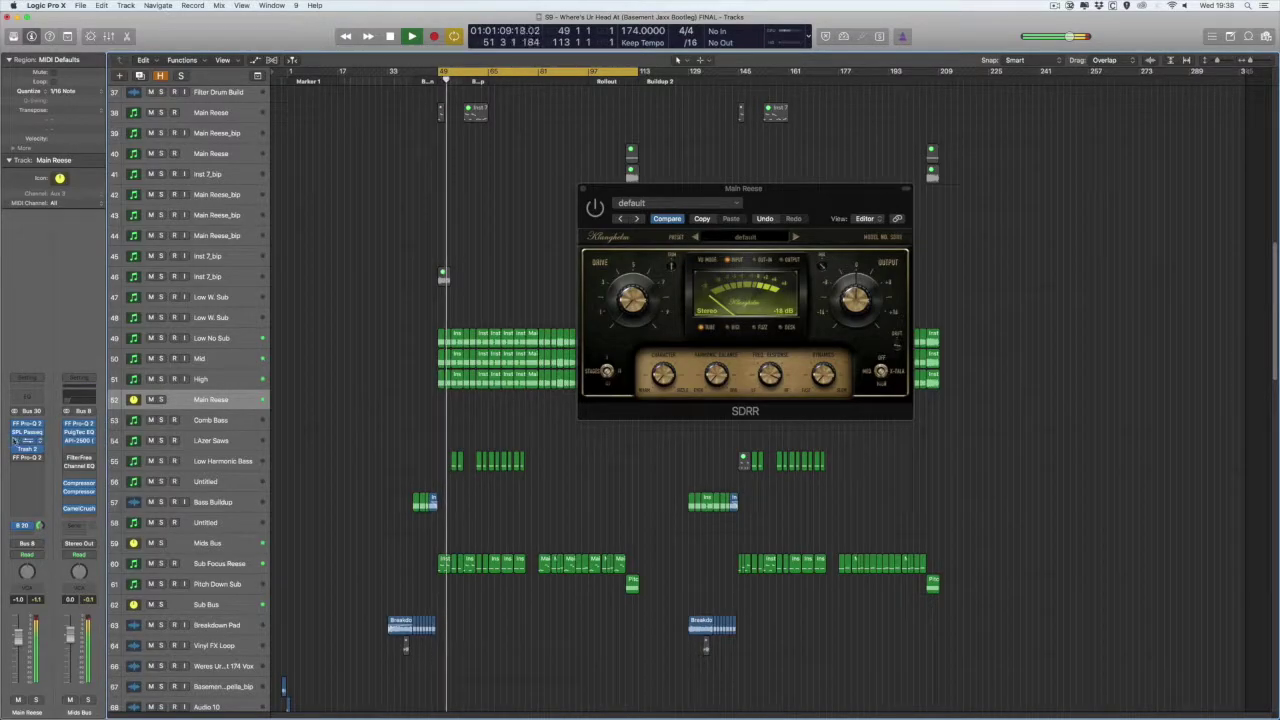
{"action": "key", "text": "space"}
Solo Main Reese, replace the SDRR window with Trash 2, and inspect the distortion types of its frequency bands.
{"action": "left_click", "coordinate": [160, 399]}
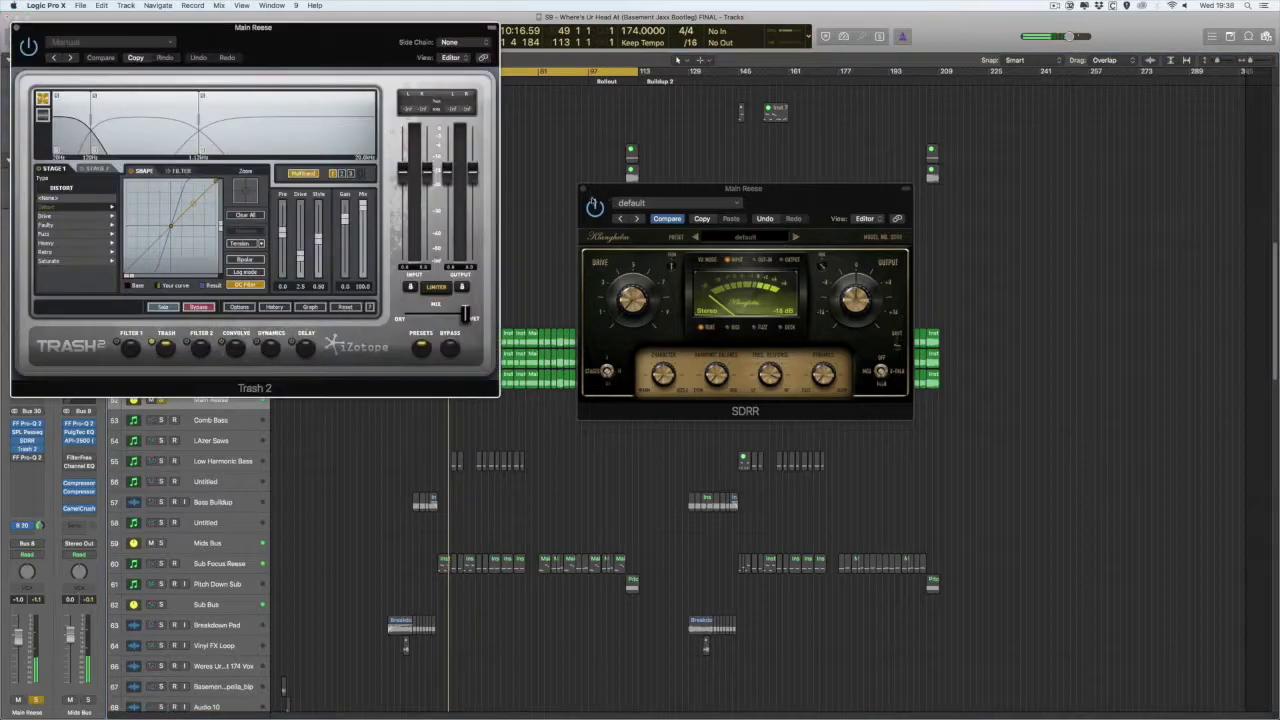
{"action": "left_click", "coordinate": [583, 188]}
{"action": "left_click_drag", "start_coordinate": [294, 30], "coordinate": [763, 126]}
{"action": "left_click", "coordinate": [824, 387]}
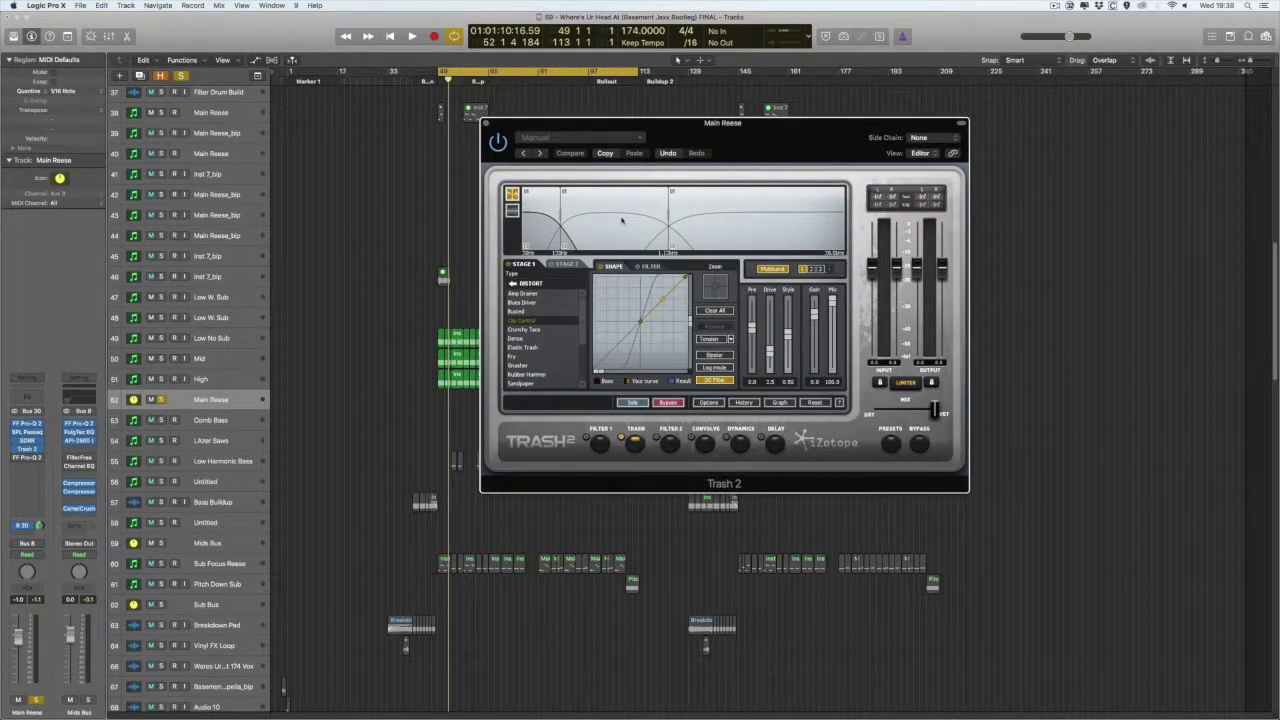
{"action": "left_click", "coordinate": [622, 220]}
{"action": "left_click", "coordinate": [696, 230]}
{"action": "left_click", "coordinate": [629, 218]}
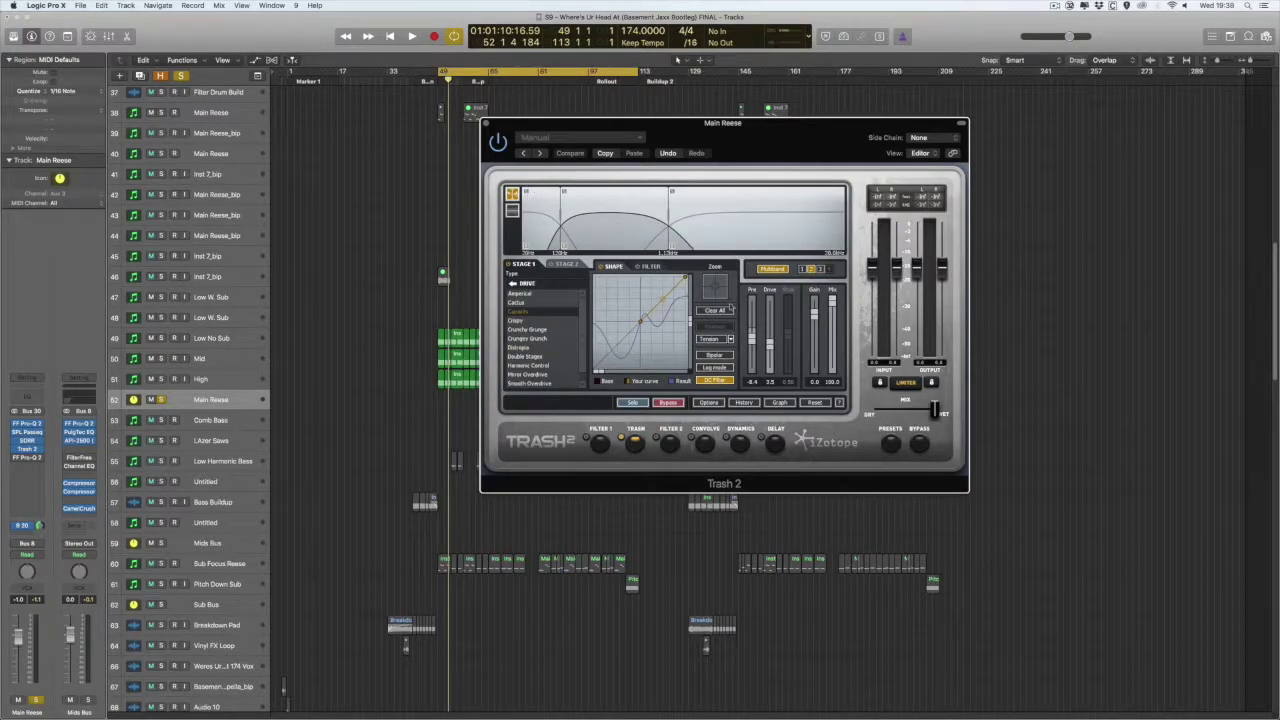
Audition Trash 2 on the Main Reese bus soloed and in the full mix, comparing it with bypass, and close it.
{"action": "key", "text": "space"}
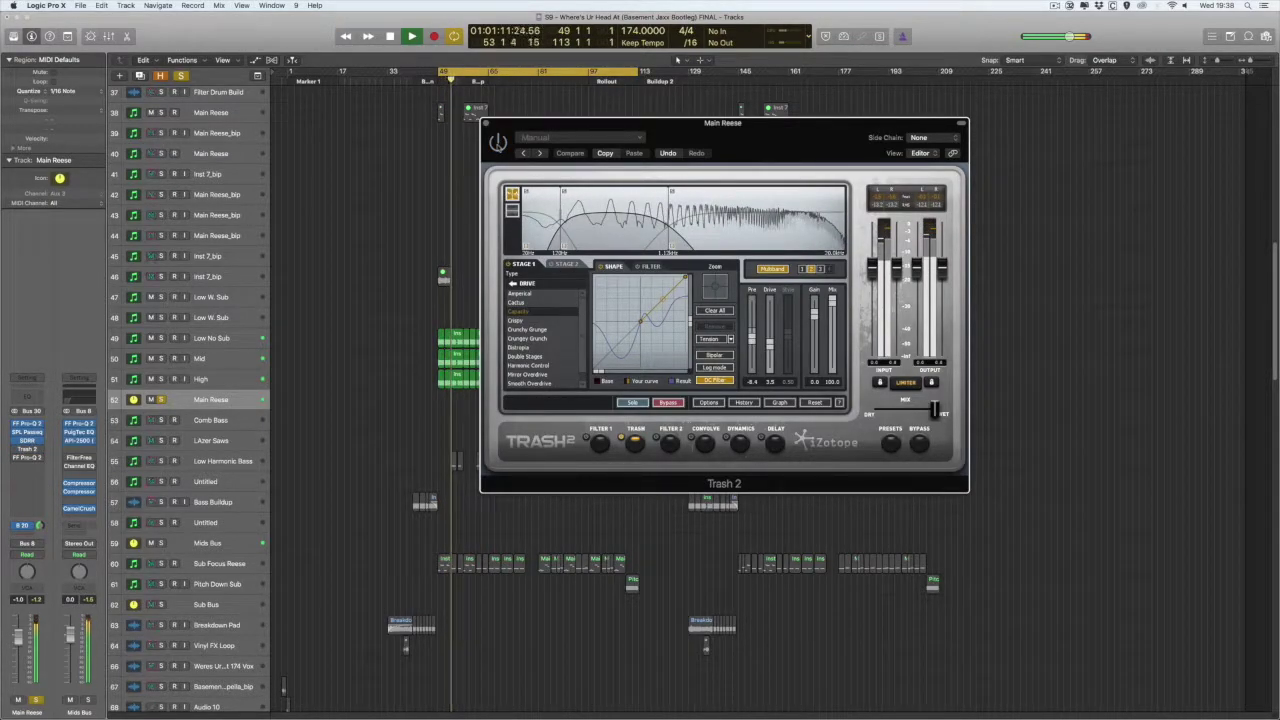
{"action": "left_click", "coordinate": [161, 399]}
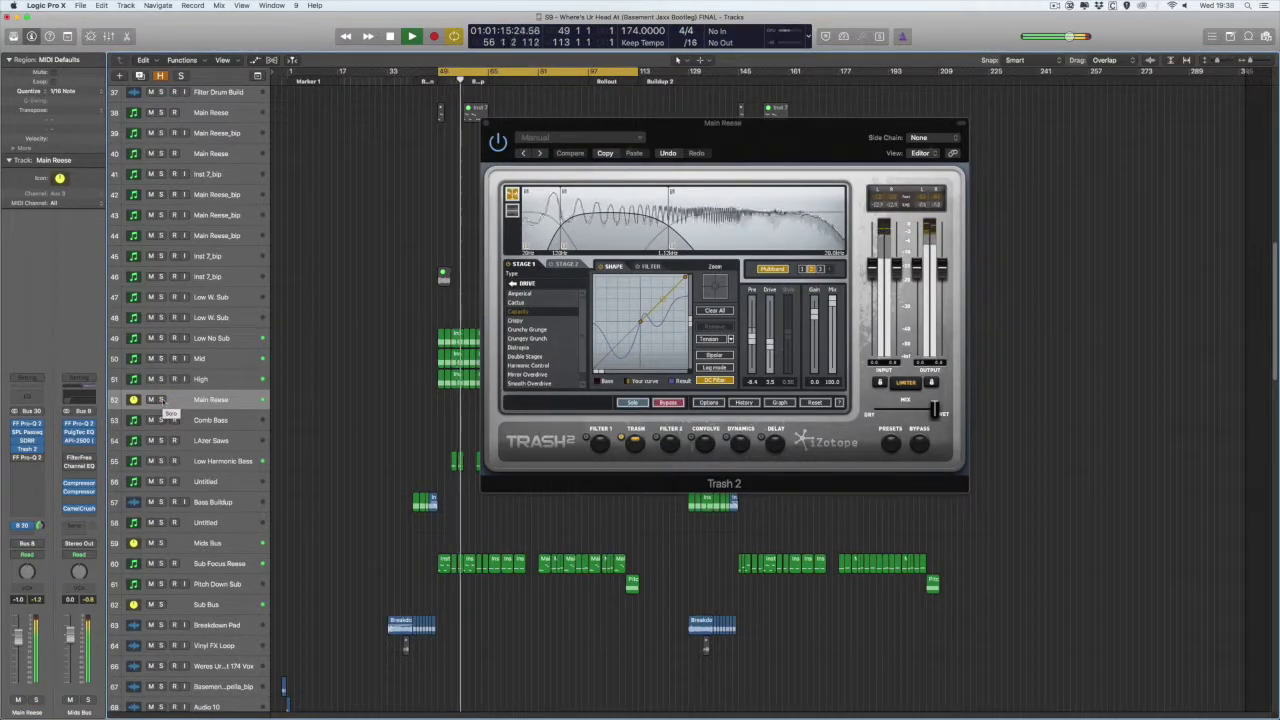
{"action": "left_click", "coordinate": [499, 145]}
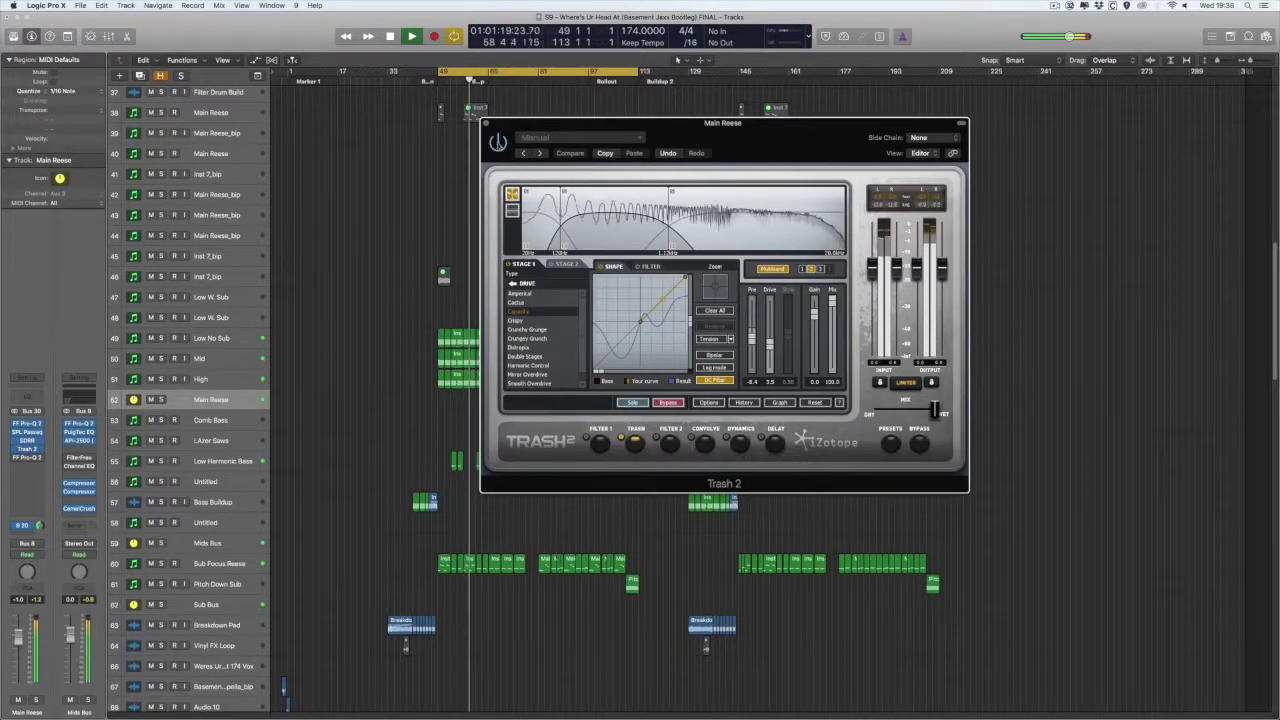
{"action": "key", "text": "space"}
{"action": "key", "text": "super+w"}
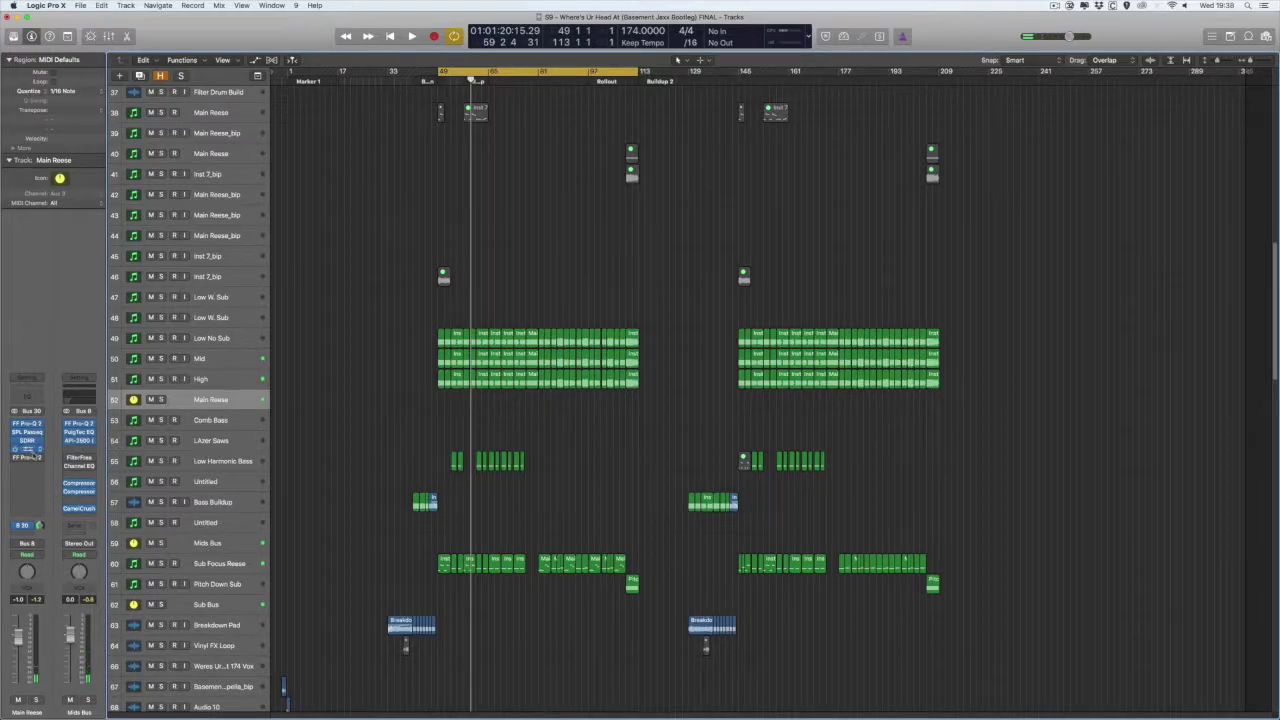
{"action": "left_click", "coordinate": [28, 448]}
{"action": "left_click", "coordinate": [921, 389]}
{"action": "key", "text": "super+w"}
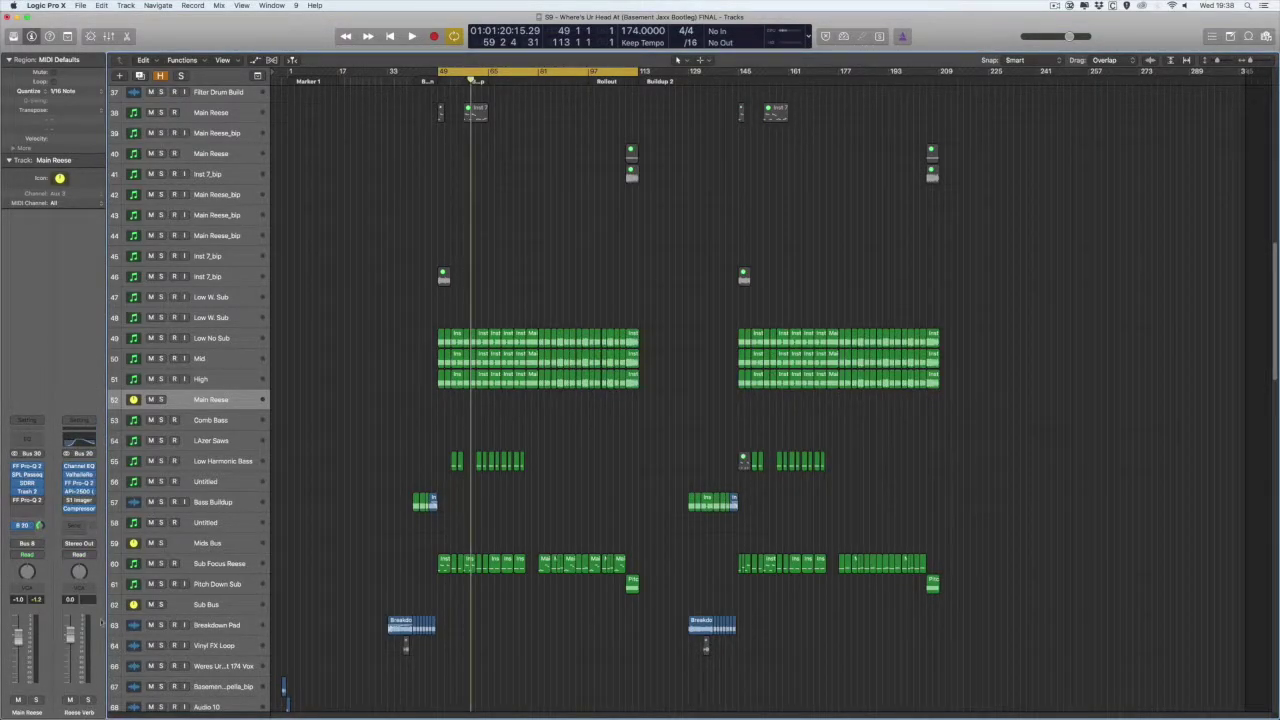
Solo the Reese Verb return, open its Channel EQ, and compare the low cut on and off in solo and in the full mix.
{"action": "key", "text": "s"}
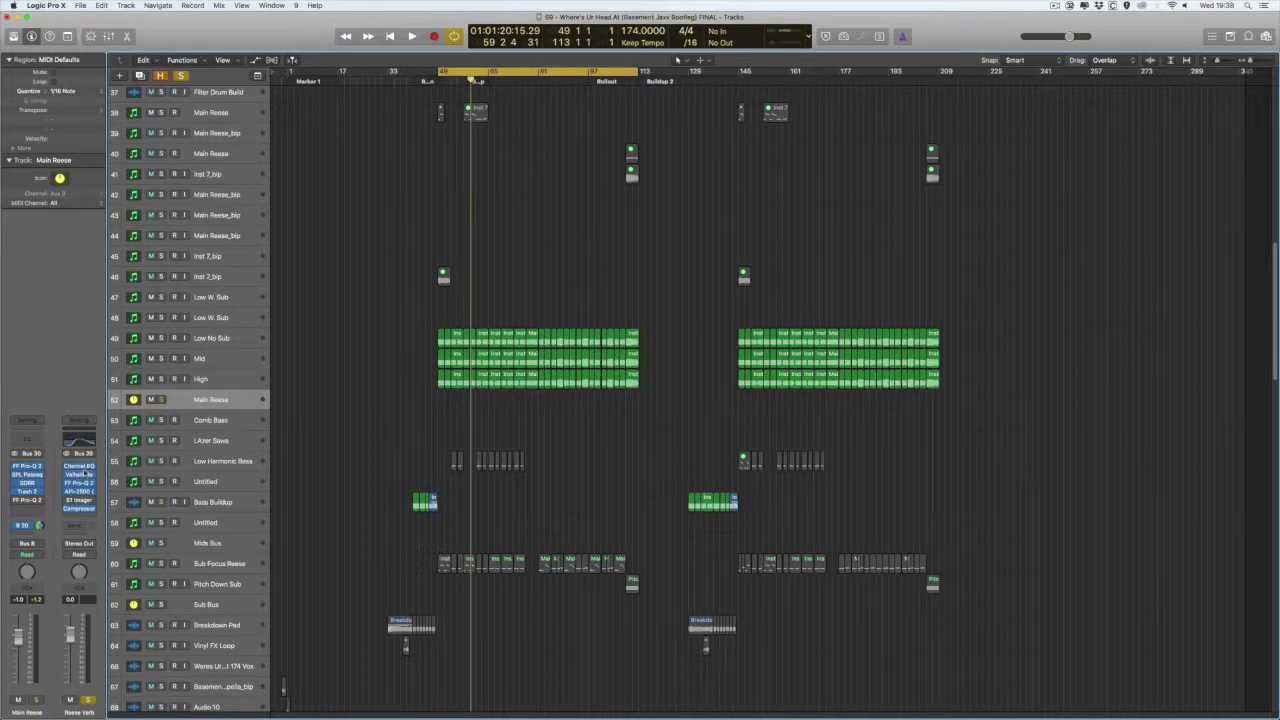
{"action": "left_click", "coordinate": [79, 440]}
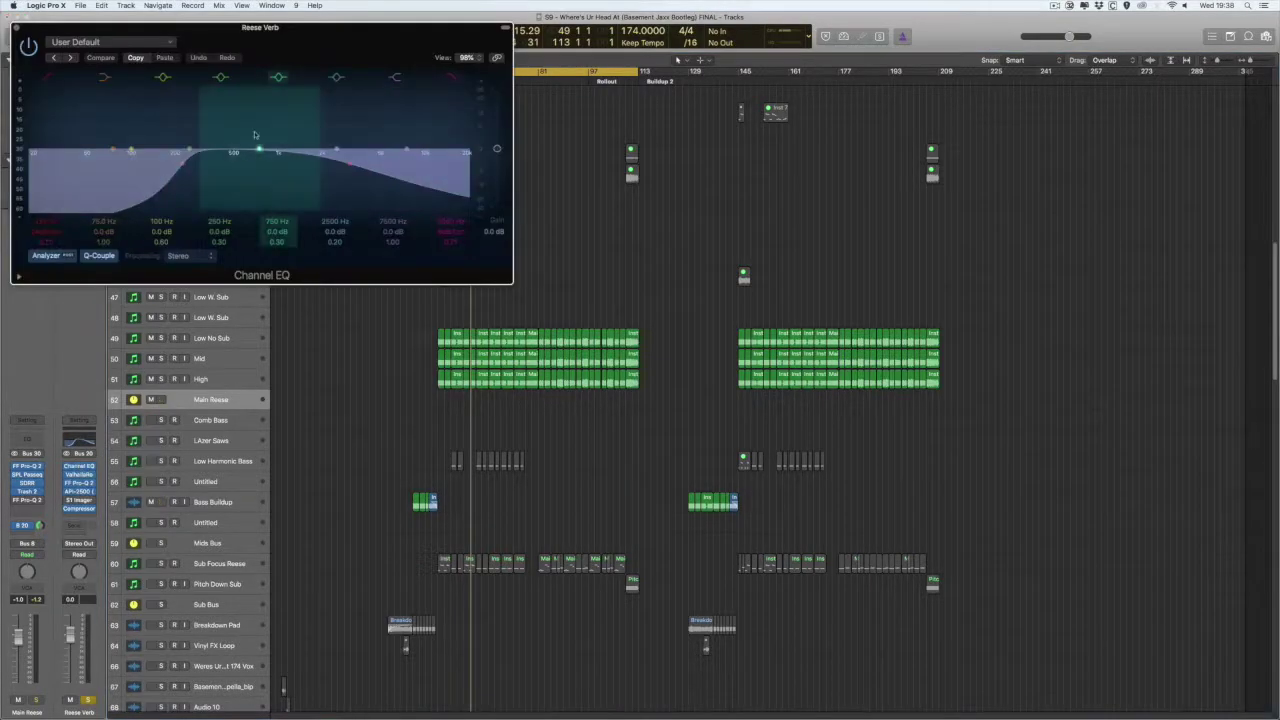
{"action": "left_click_drag", "start_coordinate": [270, 38], "coordinate": [593, 61]}
{"action": "key", "text": "space"}
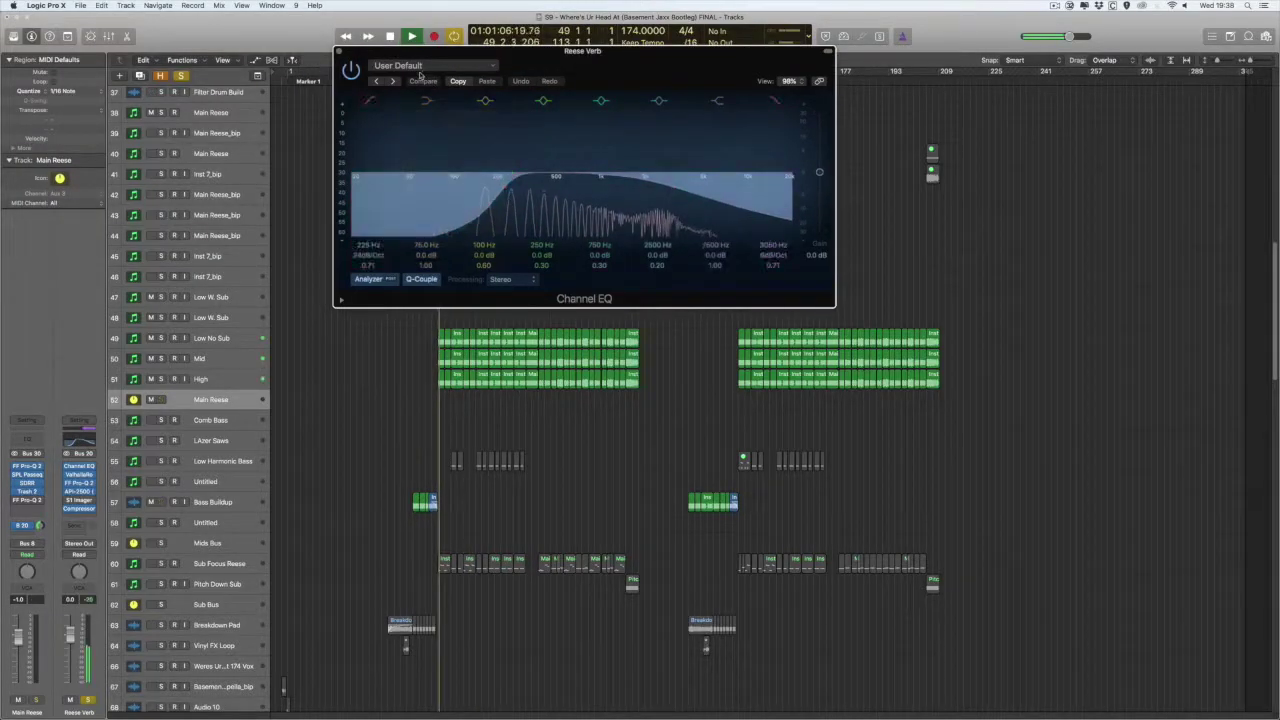
{"action": "left_click", "coordinate": [370, 101]}
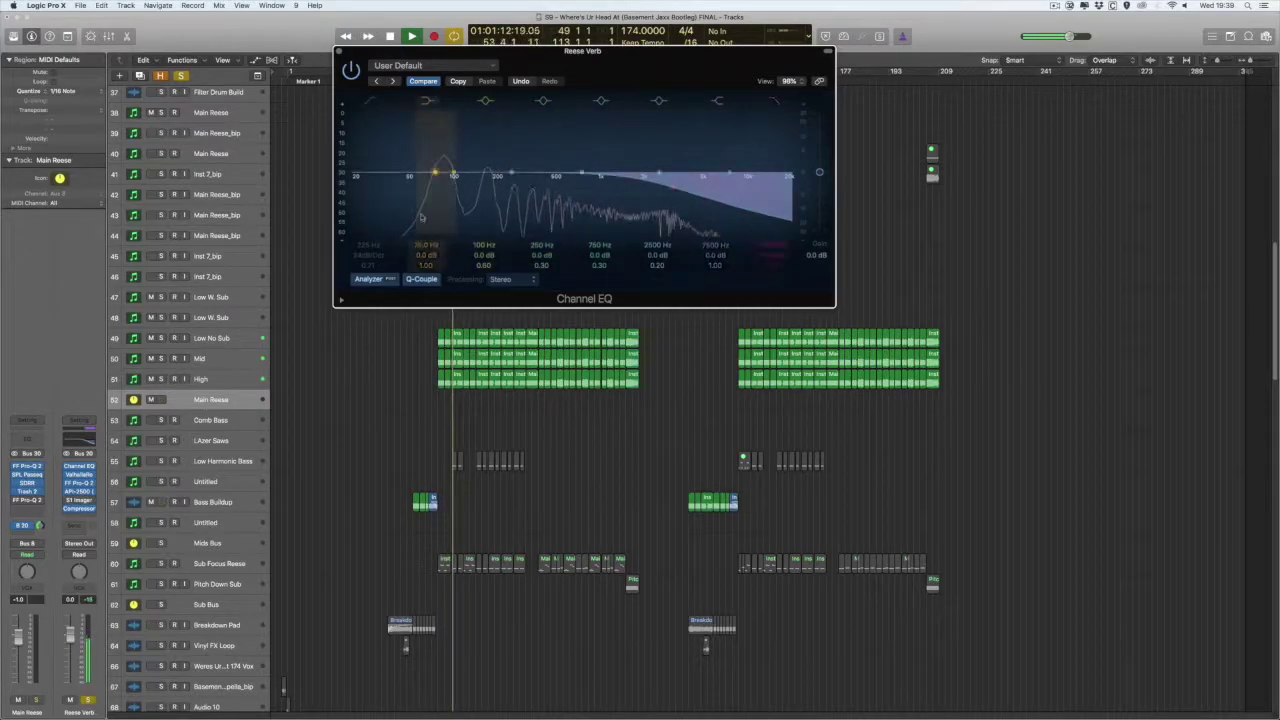
{"action": "left_click", "coordinate": [534, 15]}
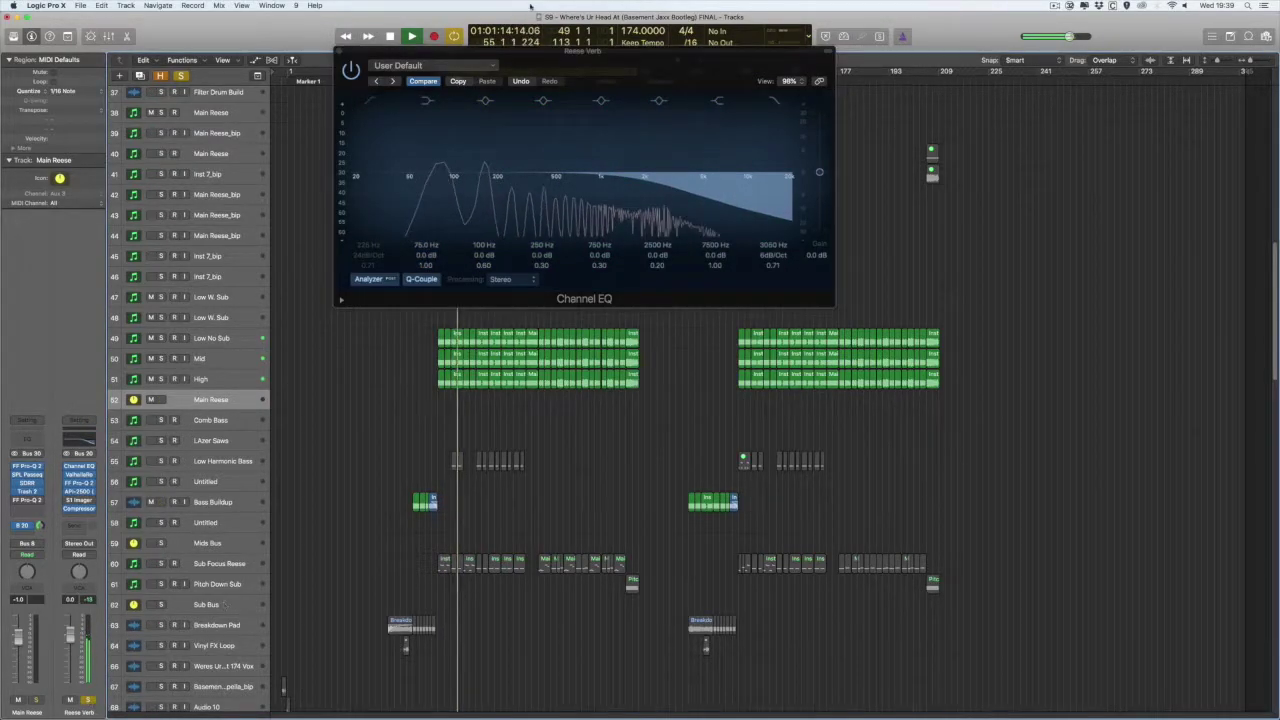
{"action": "key", "text": "ctrl+alt+super+s"}
{"action": "left_click", "coordinate": [368, 96]}
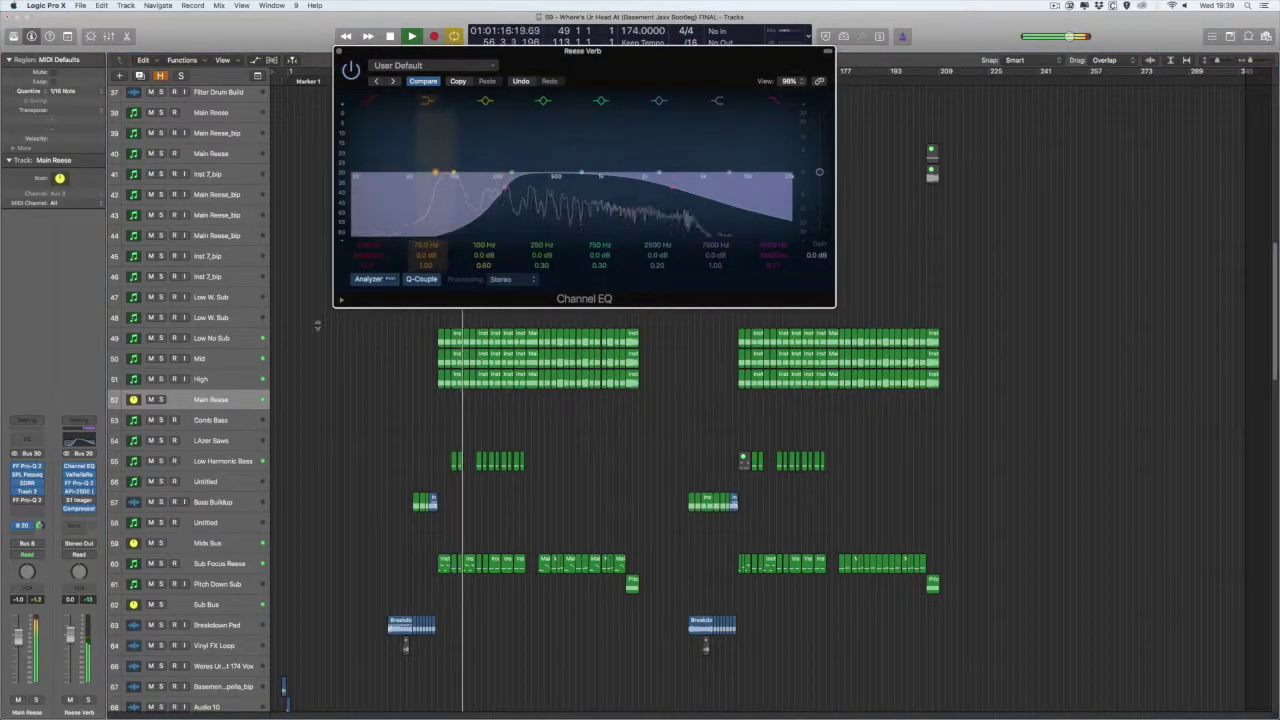
Solo Main Reese and compare the Reese Verb Channel EQ's high cut off and on during playback.
{"action": "left_click", "coordinate": [774, 100]}
{"action": "left_click", "coordinate": [160, 400]}
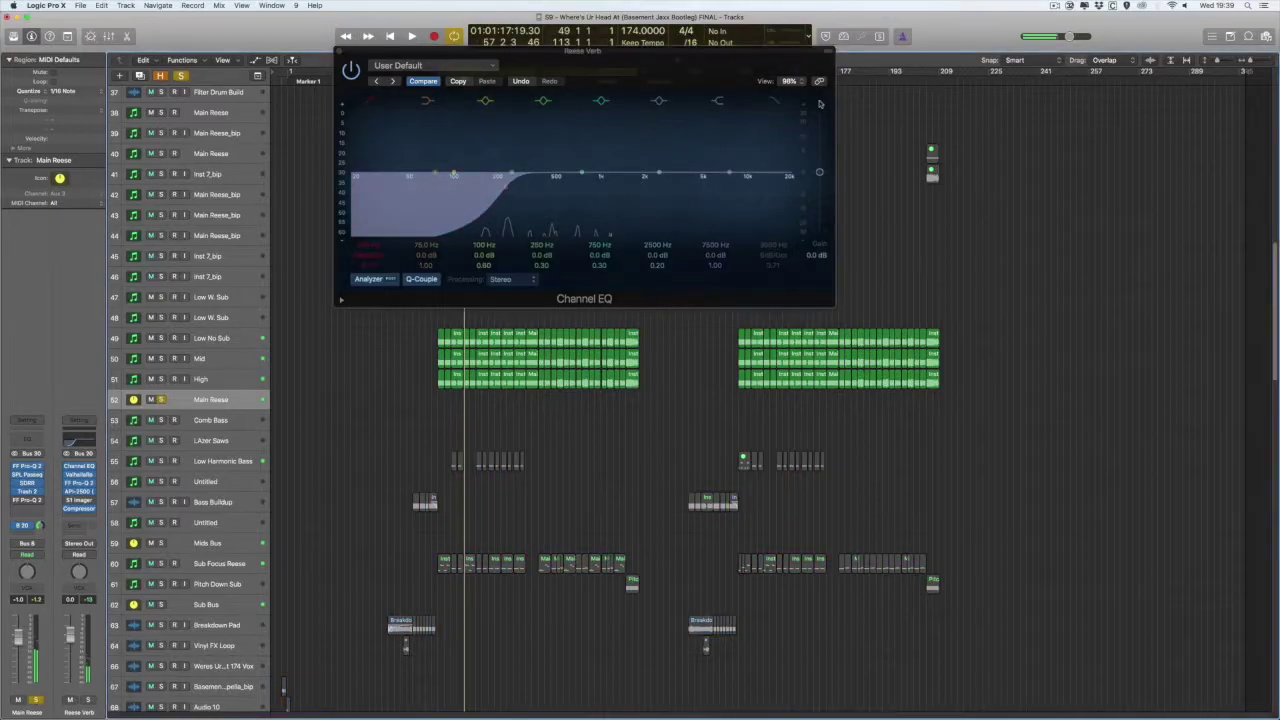
{"action": "key", "text": "space"}
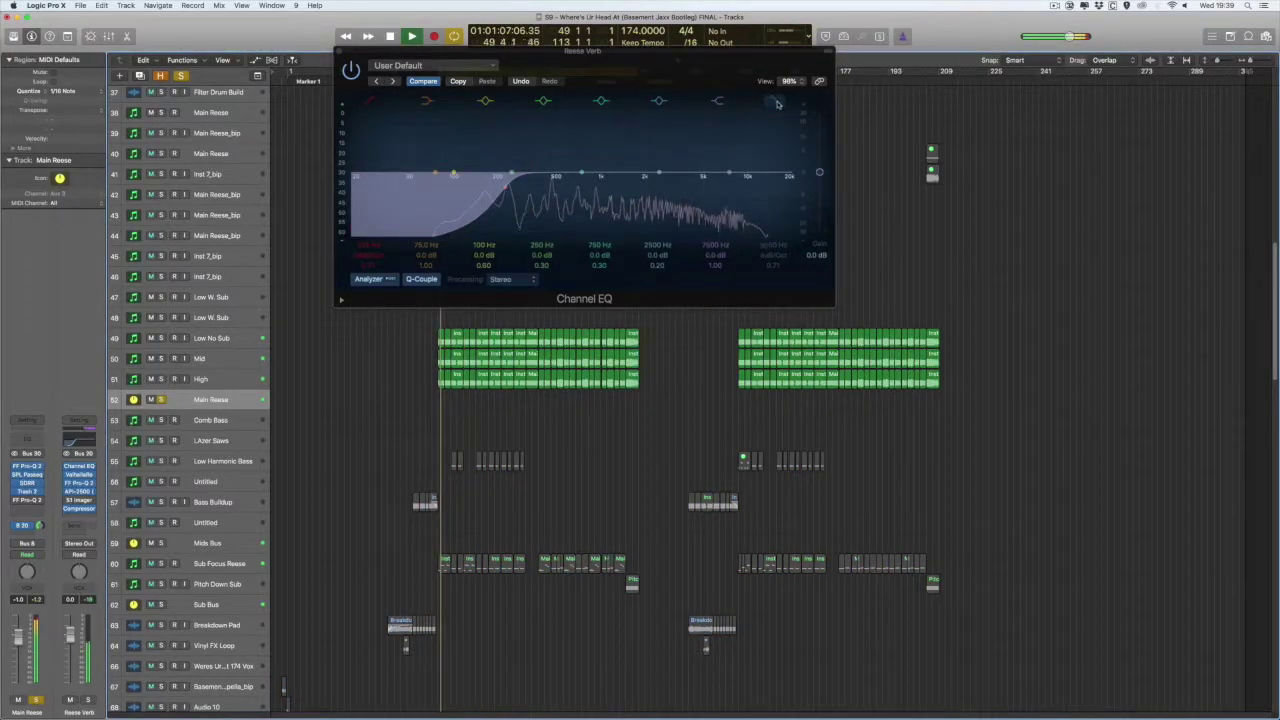
{"action": "left_click", "coordinate": [777, 102]}
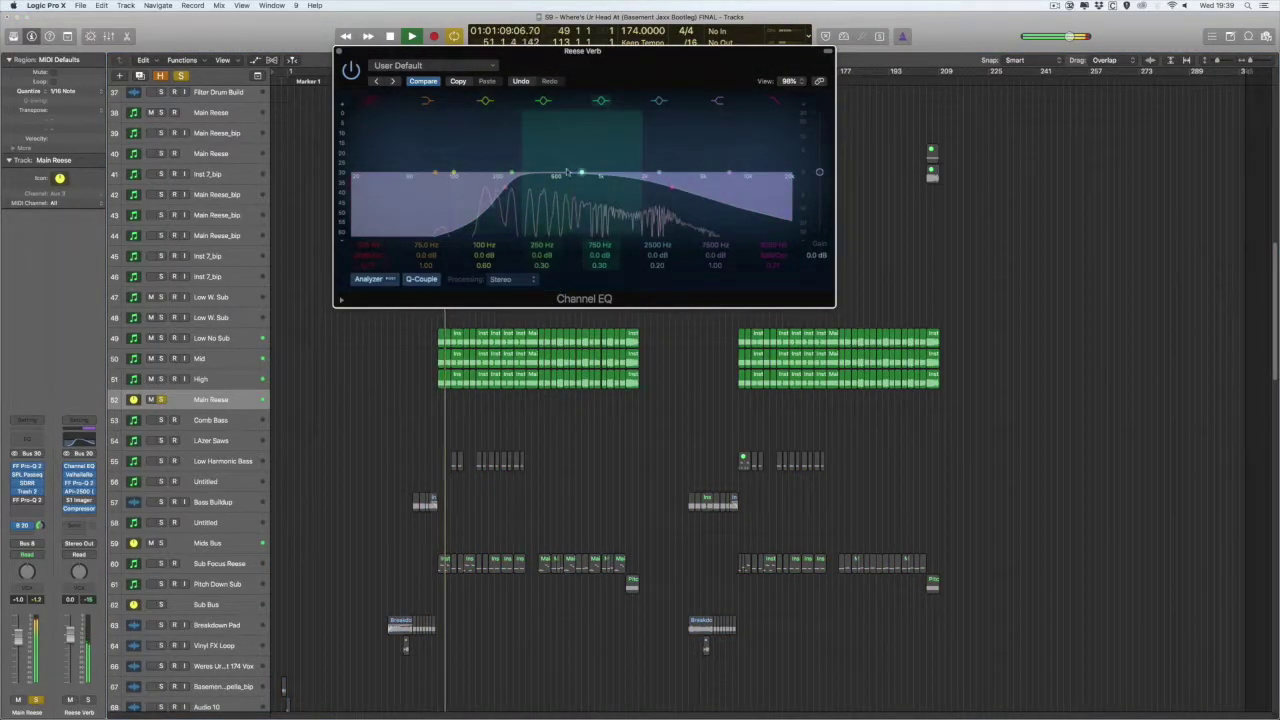
Open ValhallaRoom on the Reese Verb return and audition the reverb in the full mix.
{"action": "left_click", "coordinate": [92, 475]}
{"action": "left_click", "coordinate": [80, 478]}
{"action": "left_click", "coordinate": [80, 476]}
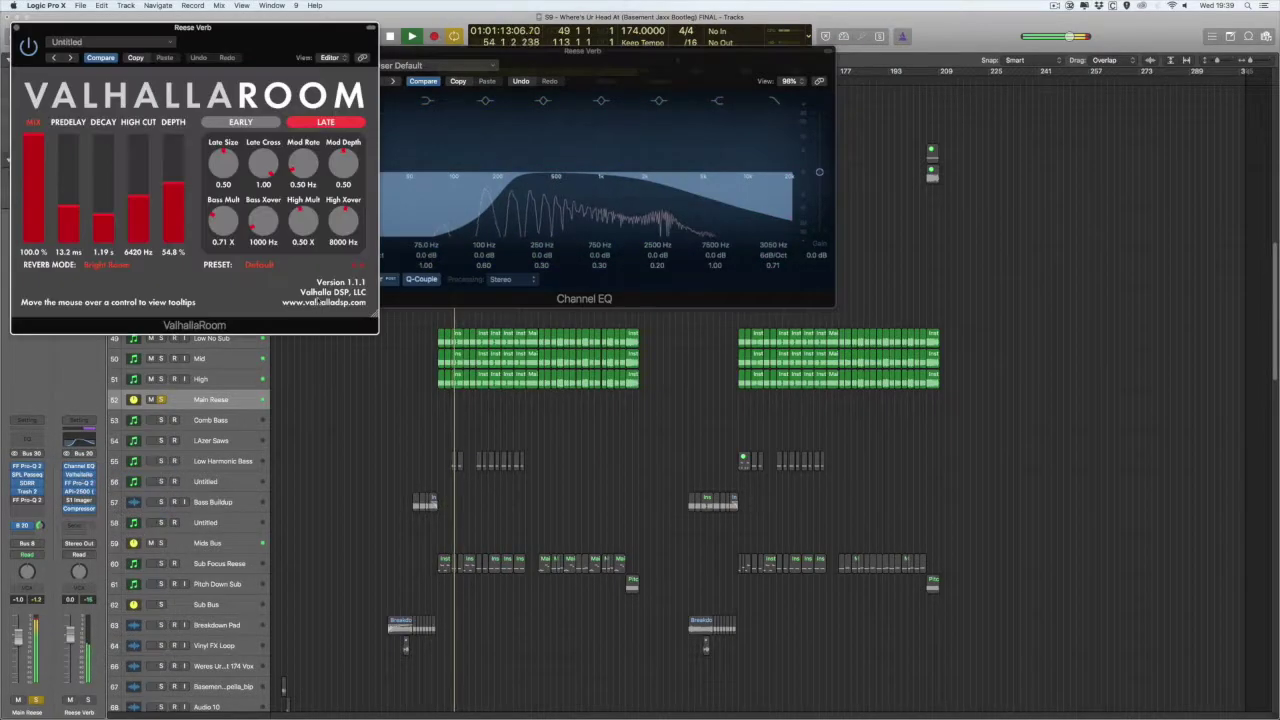
{"action": "left_click_drag", "start_coordinate": [276, 35], "coordinate": [720, 87]}
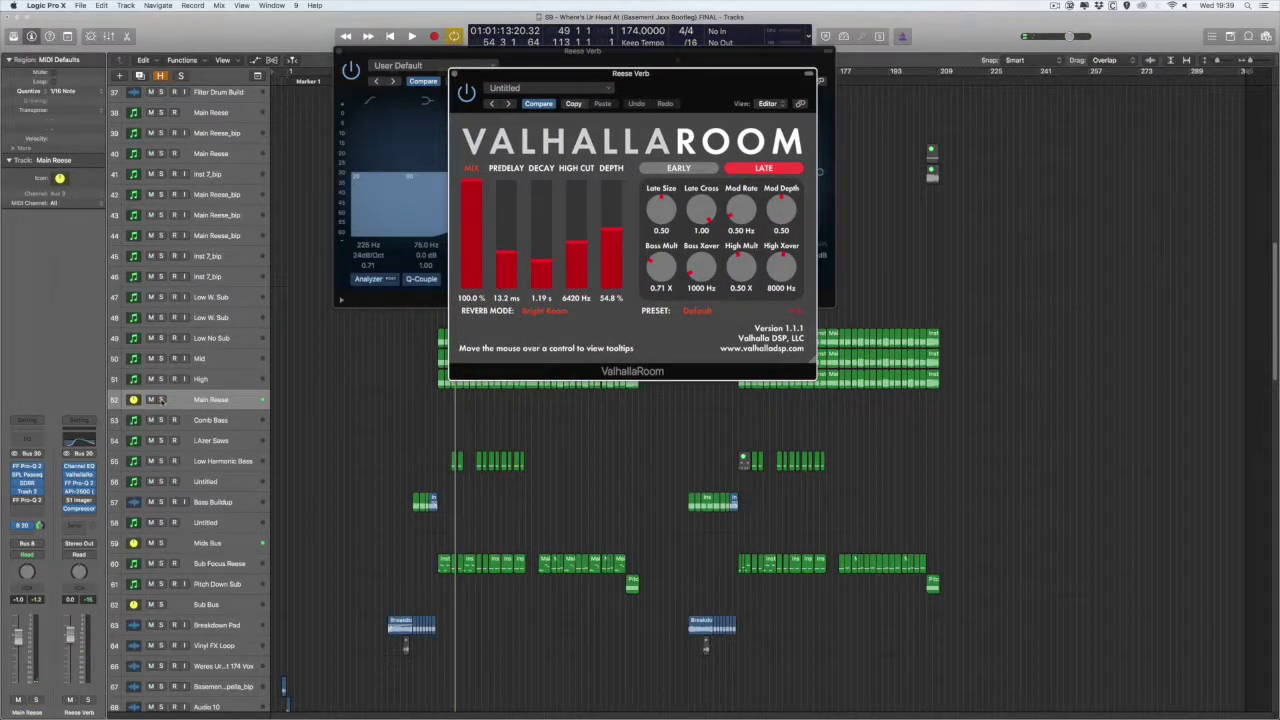
{"action": "left_click", "coordinate": [160, 399]}
{"action": "key", "text": "space"}
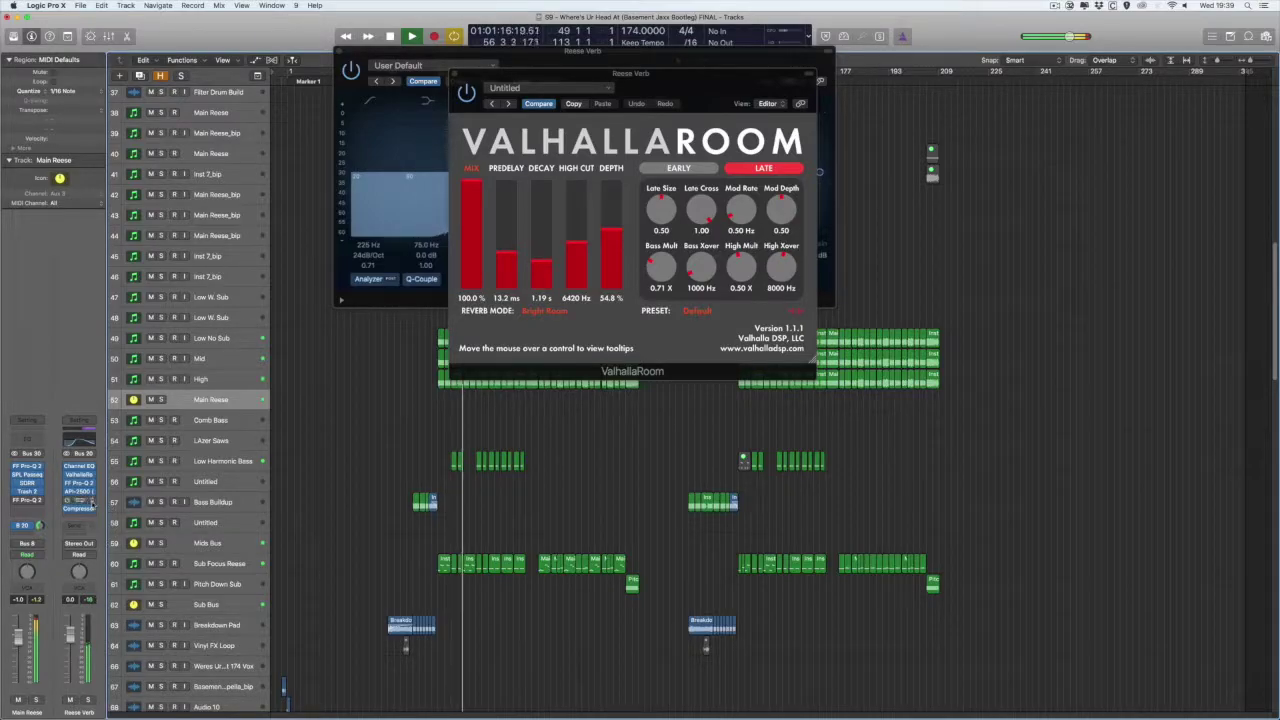
{"action": "key", "text": "space"}
Close the ValhallaRoom and Channel EQ windows and inspect the low-cut band in the Reese Verb's FF Pro-Q 2.
{"action": "left_click_drag", "start_coordinate": [310, 25], "coordinate": [1011, 113]}
{"action": "left_click", "coordinate": [454, 73]}
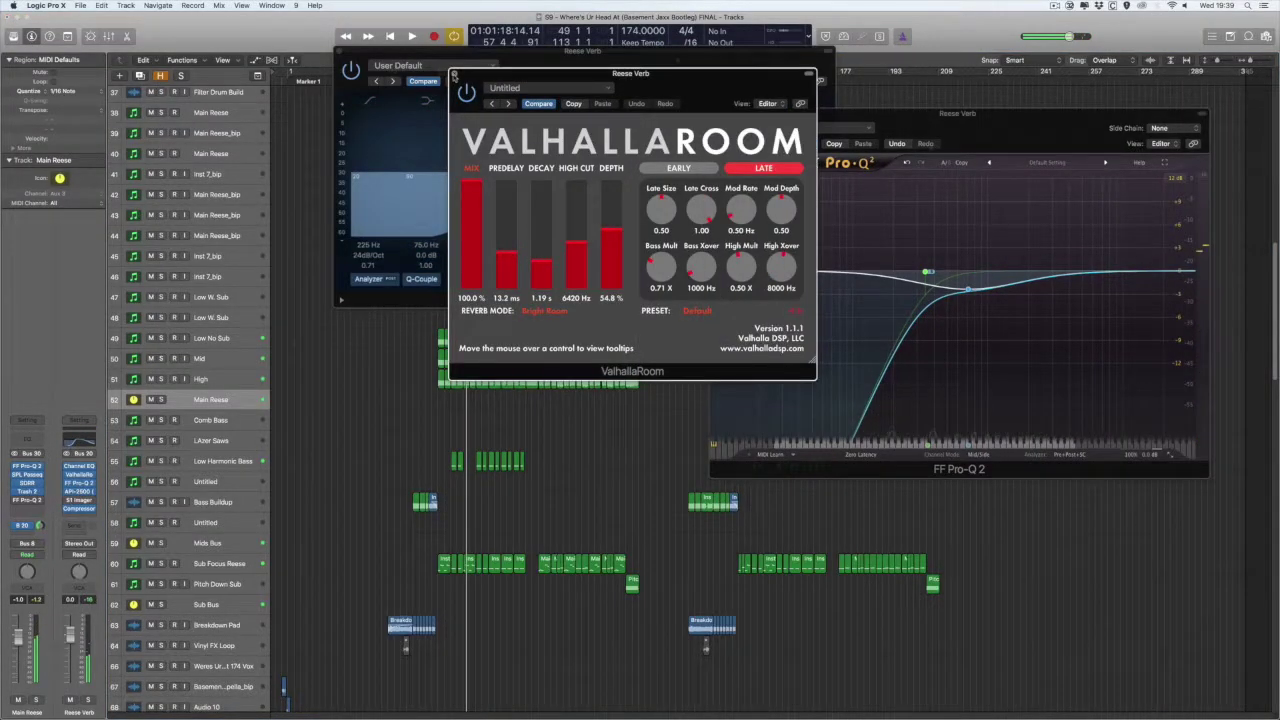
{"action": "left_click", "coordinate": [342, 48]}
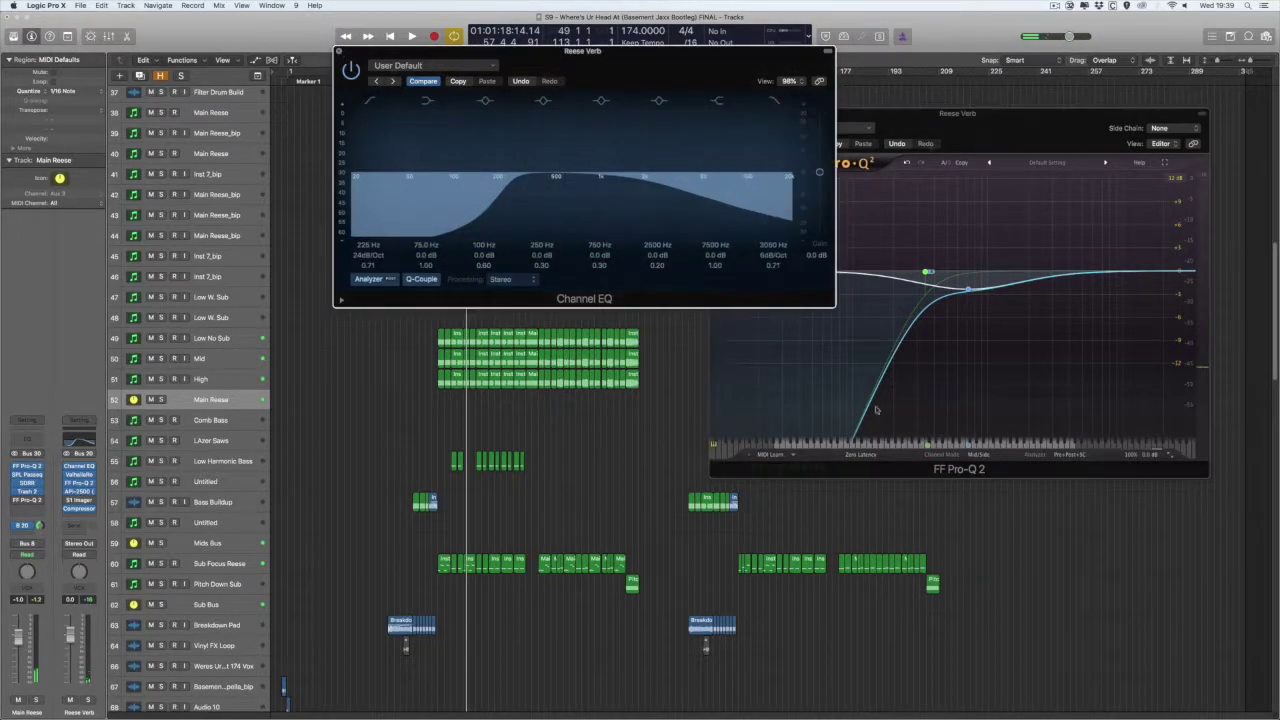
{"action": "left_click", "coordinate": [342, 48]}
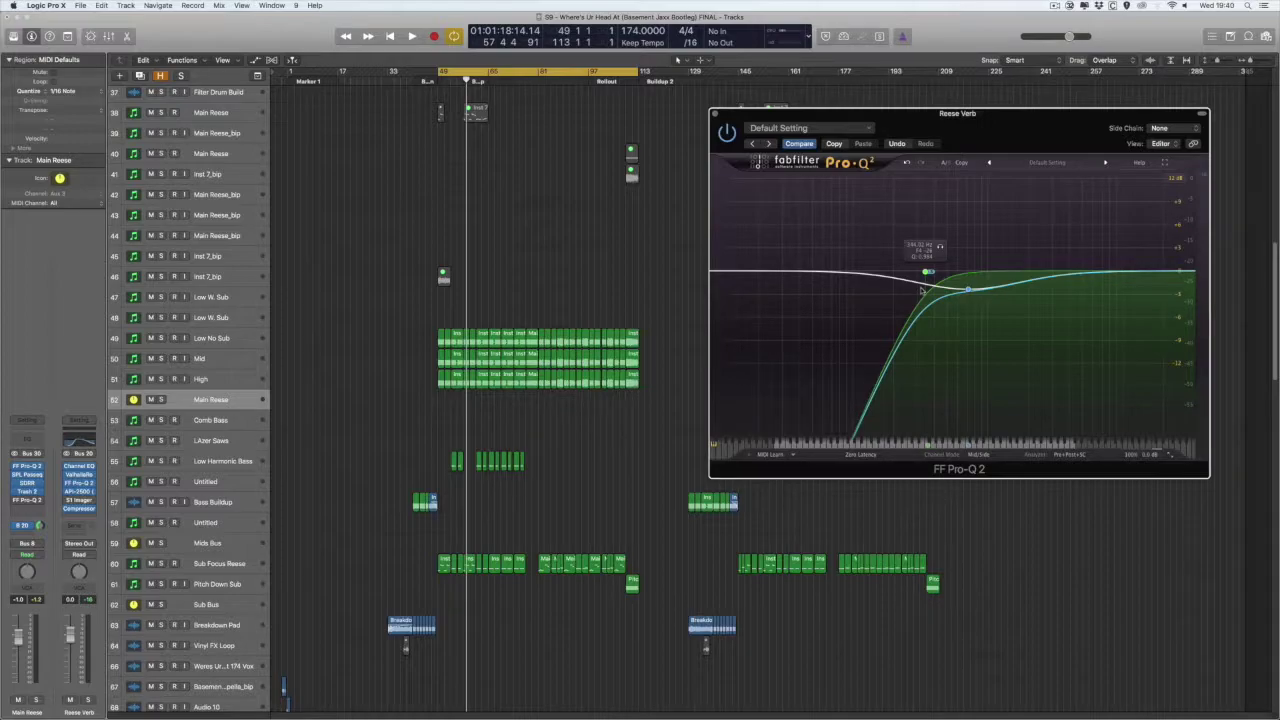
{"action": "left_click_drag", "start_coordinate": [1034, 113], "coordinate": [848, 146]}
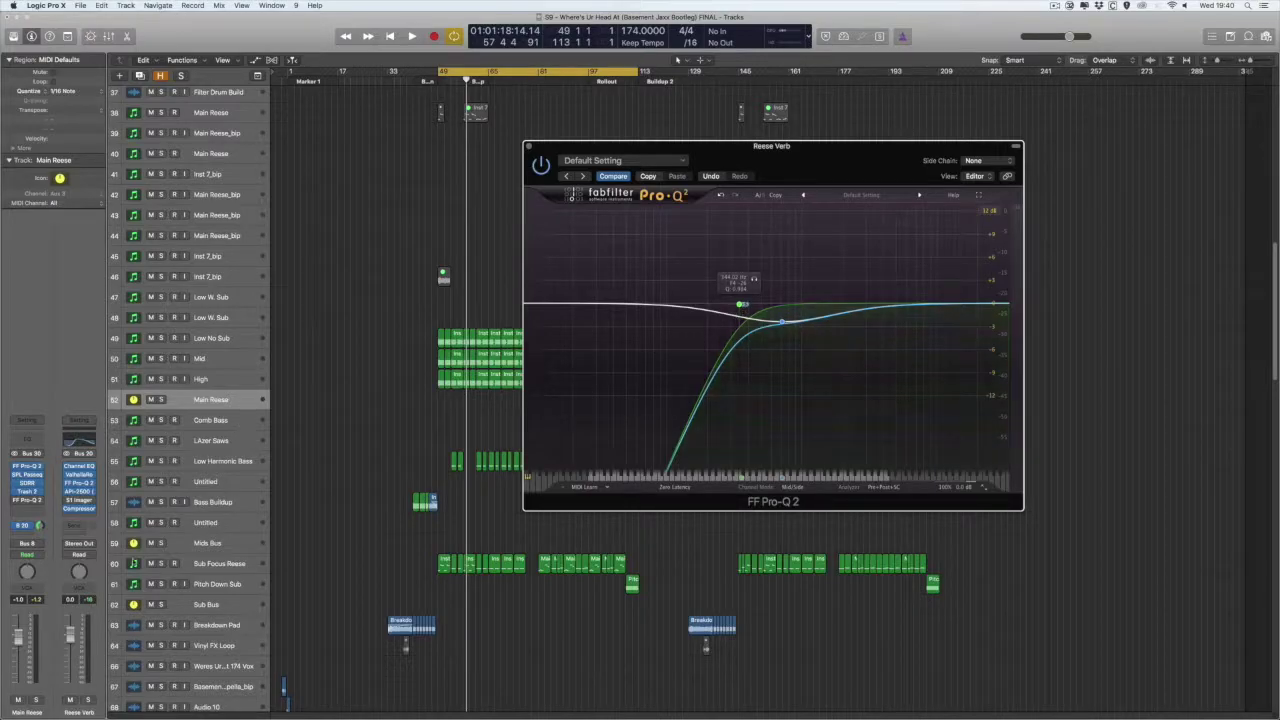
Play the full mix with the Pro-Q 2's green low-cut band disabled and re-enabled, and close the equalizer.
{"action": "key", "text": "space"}
{"action": "double_click", "coordinate": [741, 306]}
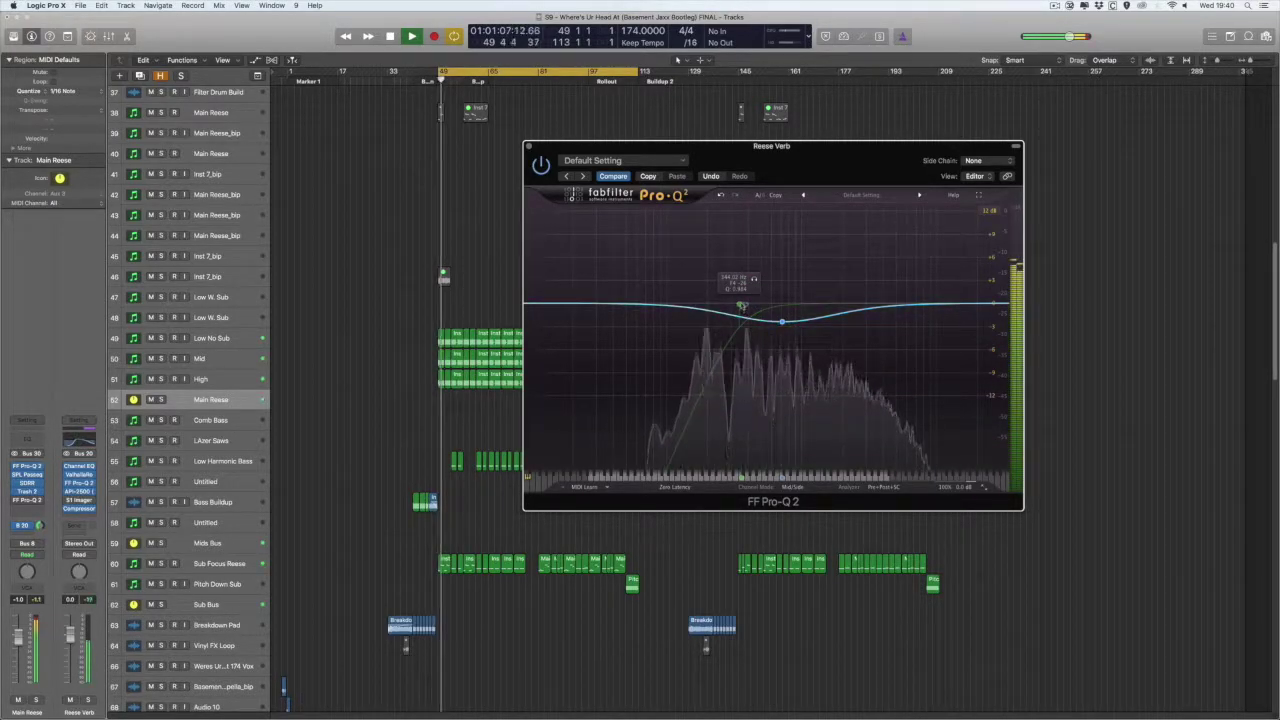
{"action": "double_click", "coordinate": [741, 305]}
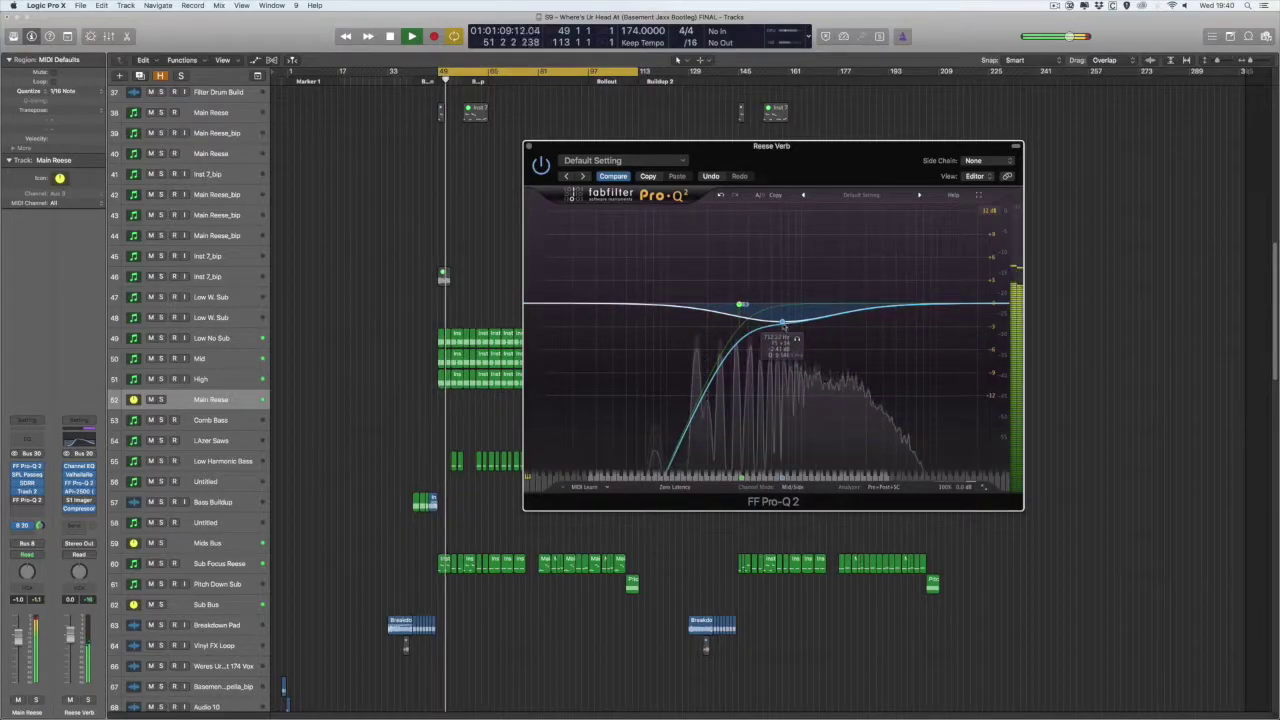
{"action": "key", "text": "space"}
{"action": "left_click", "coordinate": [529, 147]}
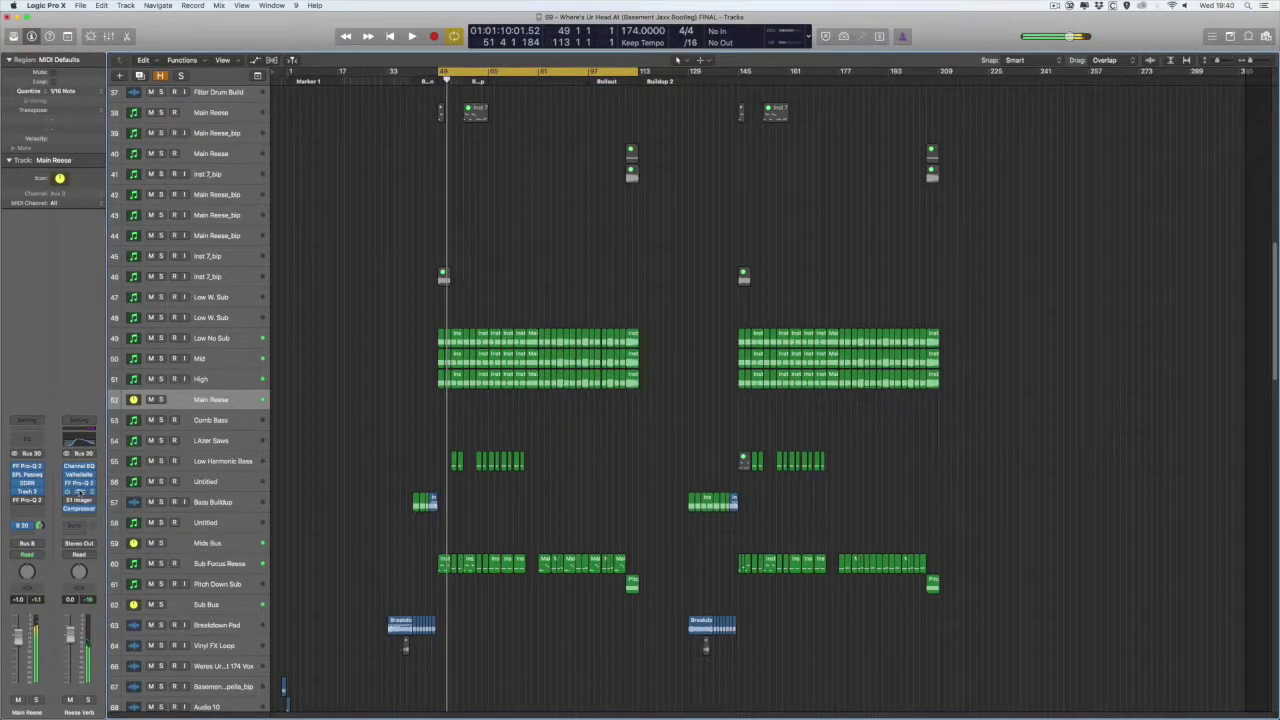
Solo the Reese Verb return and open its API-2500 and Compressor plug-ins next to each other.
{"action": "left_click", "coordinate": [79, 490]}
{"action": "left_click", "coordinate": [87, 699]}
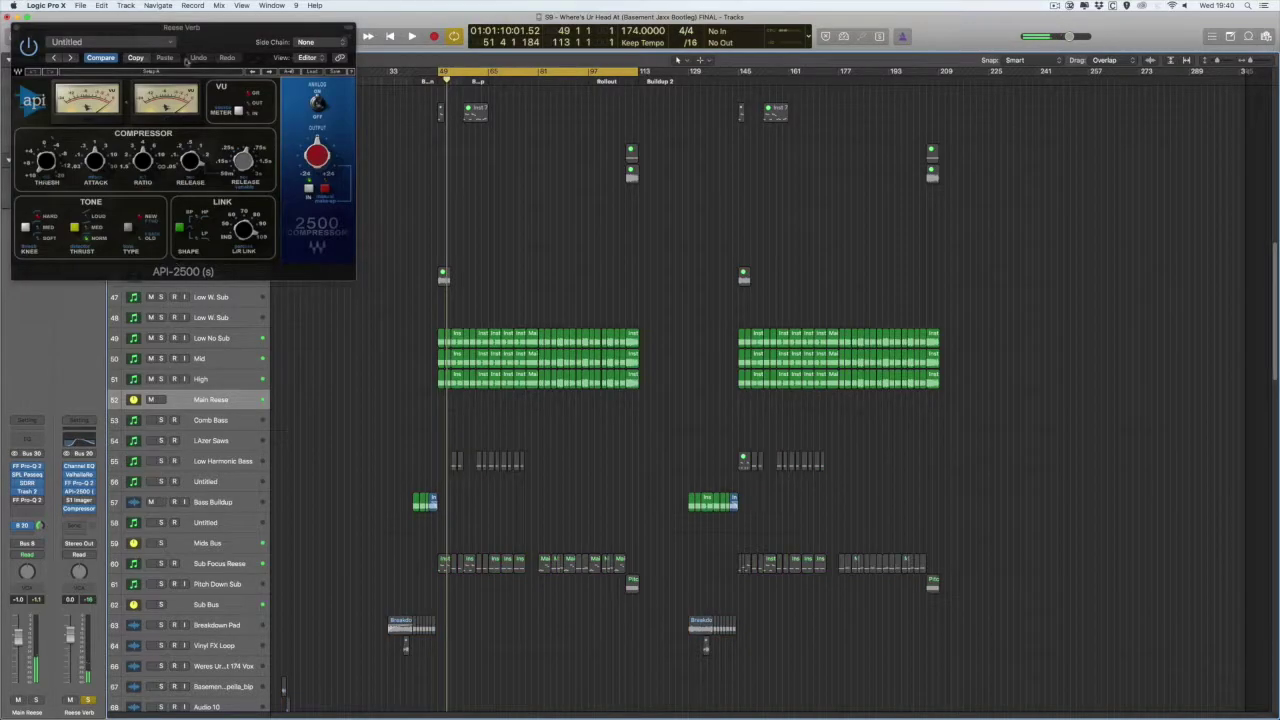
{"action": "left_click_drag", "start_coordinate": [174, 34], "coordinate": [481, 34]}
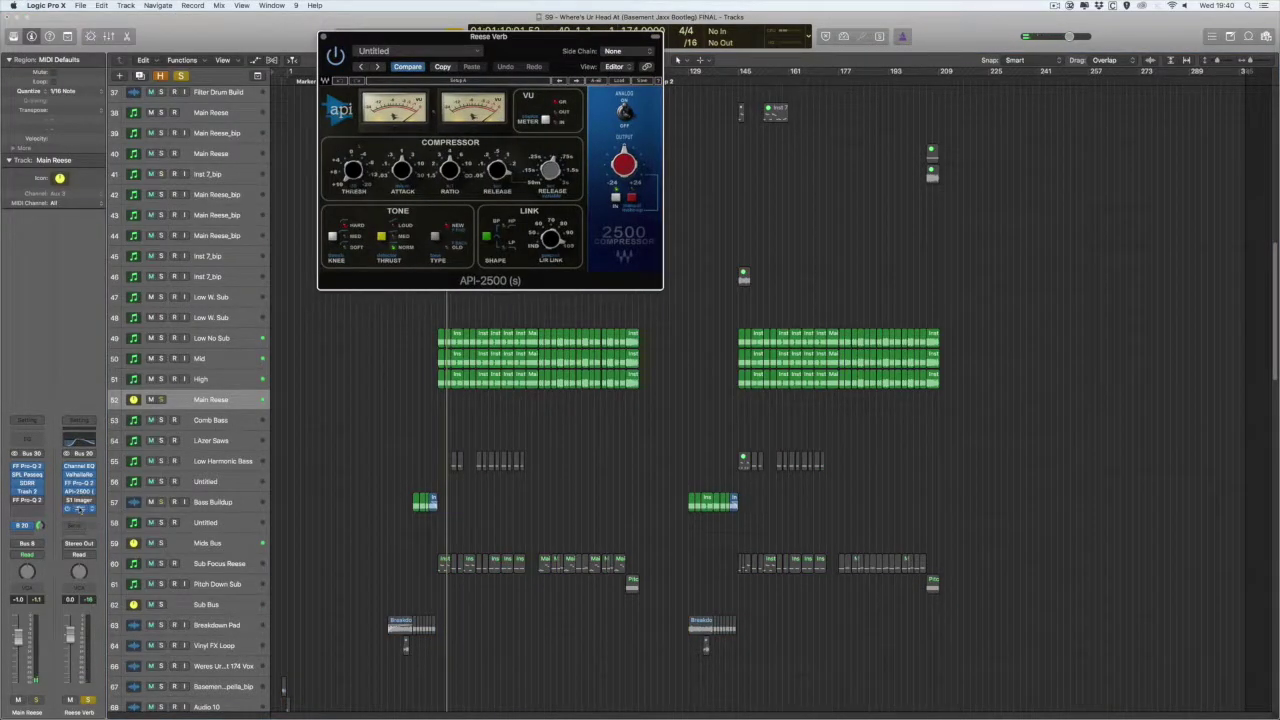
{"action": "left_click", "coordinate": [79, 508]}
{"action": "left_click_drag", "start_coordinate": [295, 63], "coordinate": [968, 167]}
Solo the Kick Bus and Snare Bus with the Reese Verb and play them while watching the Reese Verb's Compressor.
{"action": "scroll", "coordinate": [170, 220], "scroll_direction": "up", "scroll_amount": 15}
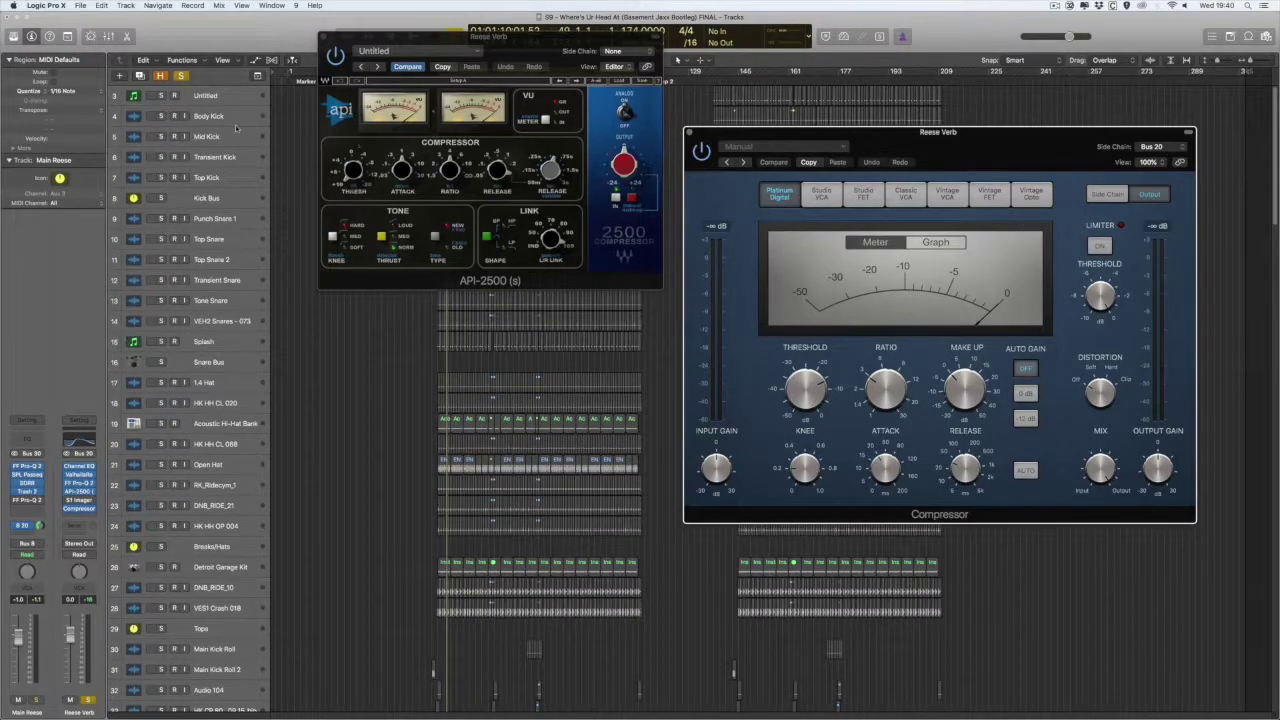
{"action": "left_click", "coordinate": [161, 199]}
{"action": "left_click", "coordinate": [162, 363]}
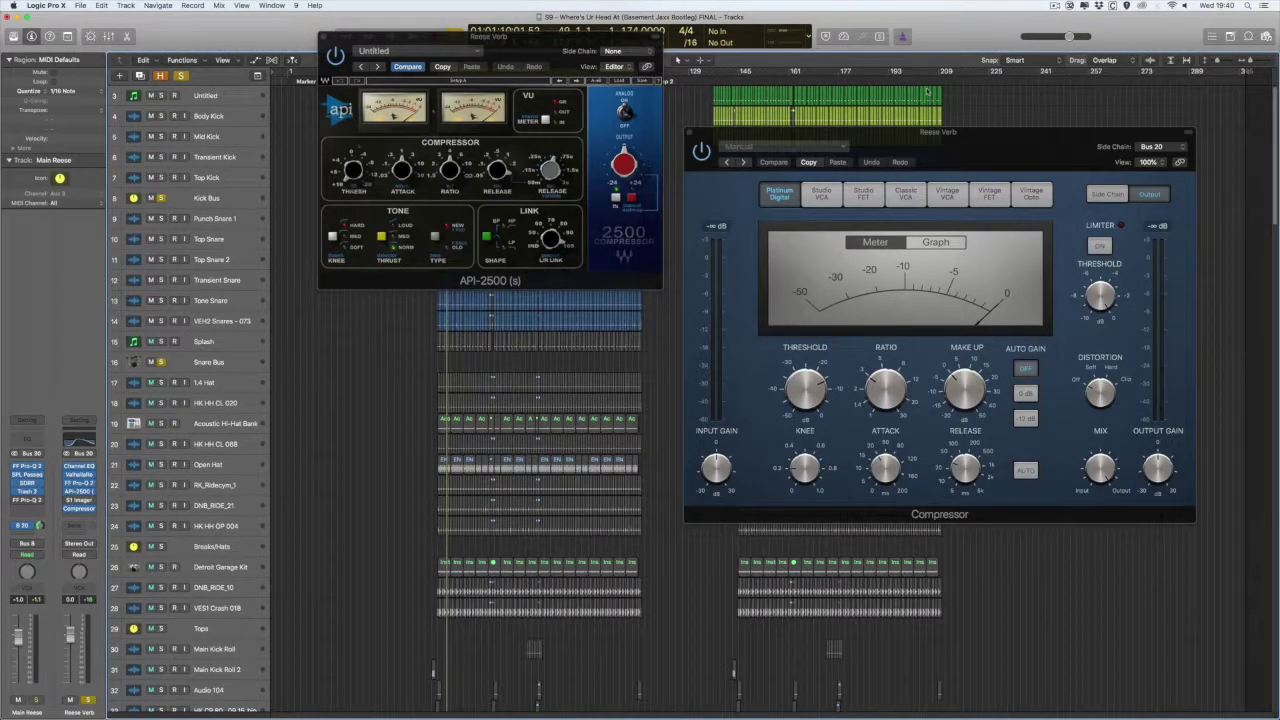
{"action": "left_click_drag", "start_coordinate": [967, 162], "coordinate": [936, 165]}
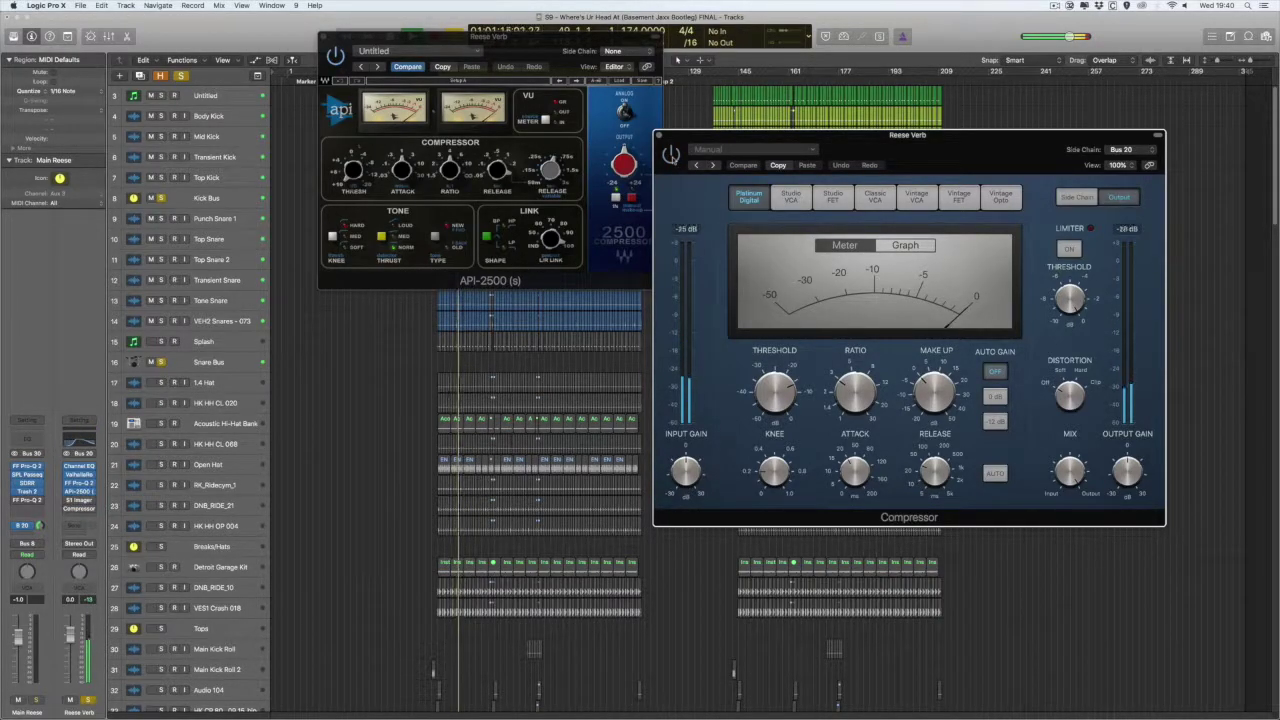
Choose Bus 20, fed by Main Reese and Bass Buildup, as the Compressor's side-chain source.
{"action": "scroll", "coordinate": [931, 93], "scroll_direction": "down", "scroll_amount": 10}
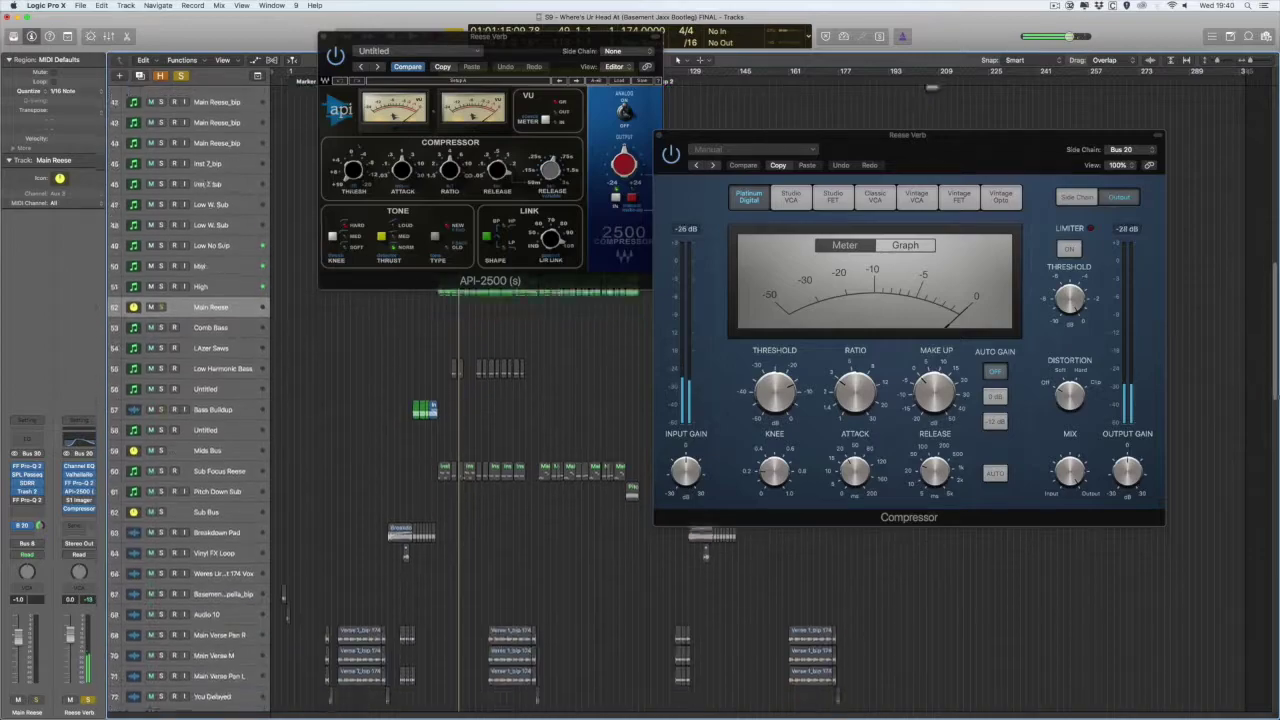
{"action": "left_click", "coordinate": [1125, 149]}
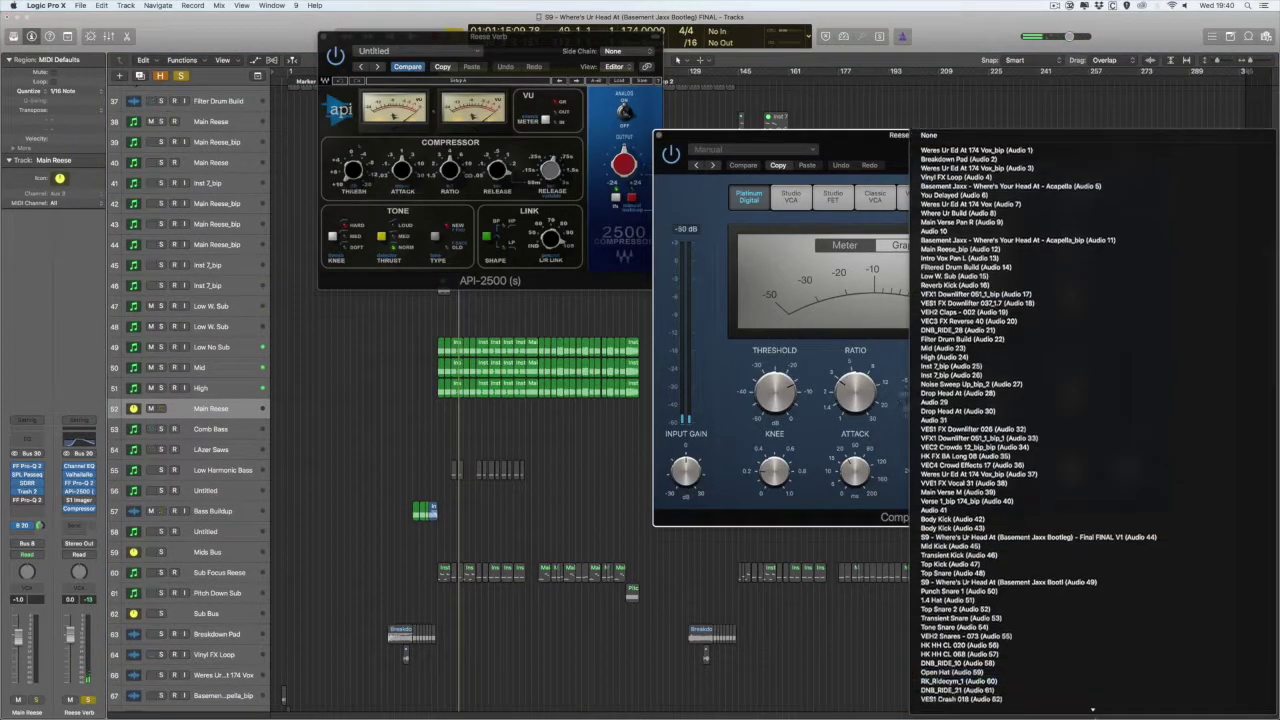
{"action": "scroll", "coordinate": [1030, 360], "scroll_direction": "down", "scroll_amount": 15}
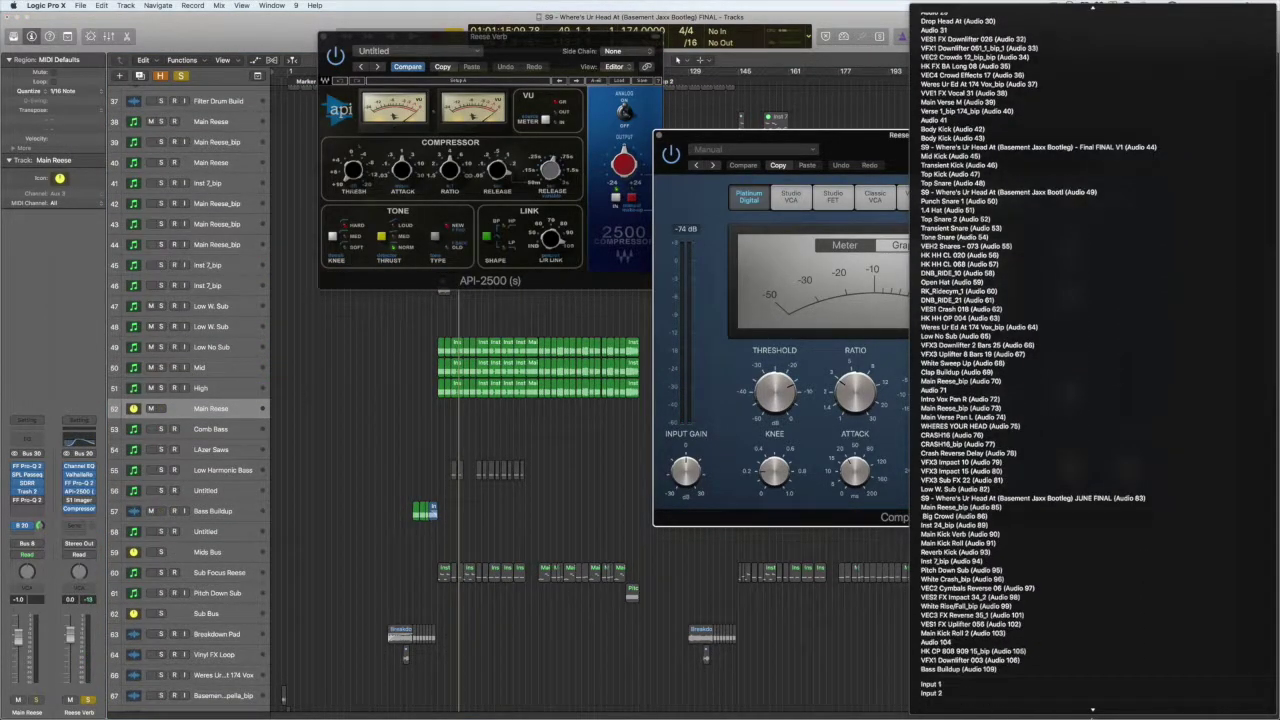
{"action": "scroll", "coordinate": [1066, 668], "scroll_direction": "down", "scroll_amount": 5}
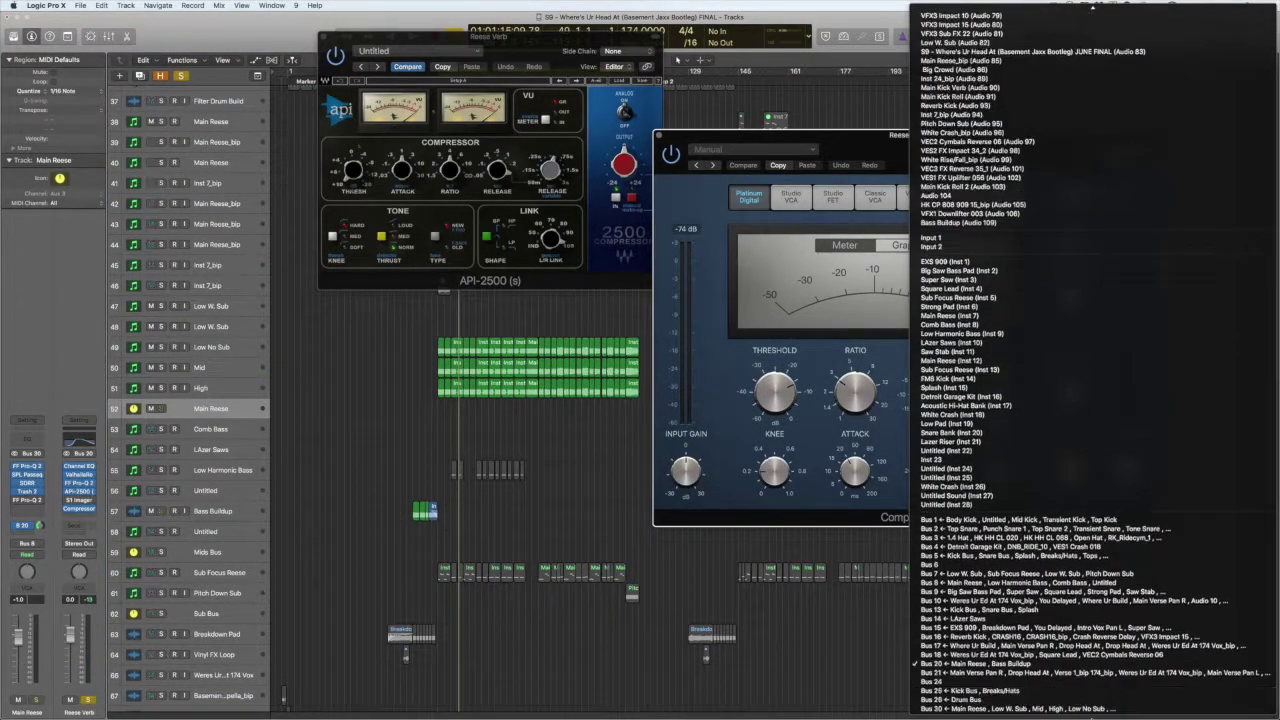
{"action": "left_click", "coordinate": [1066, 664]}
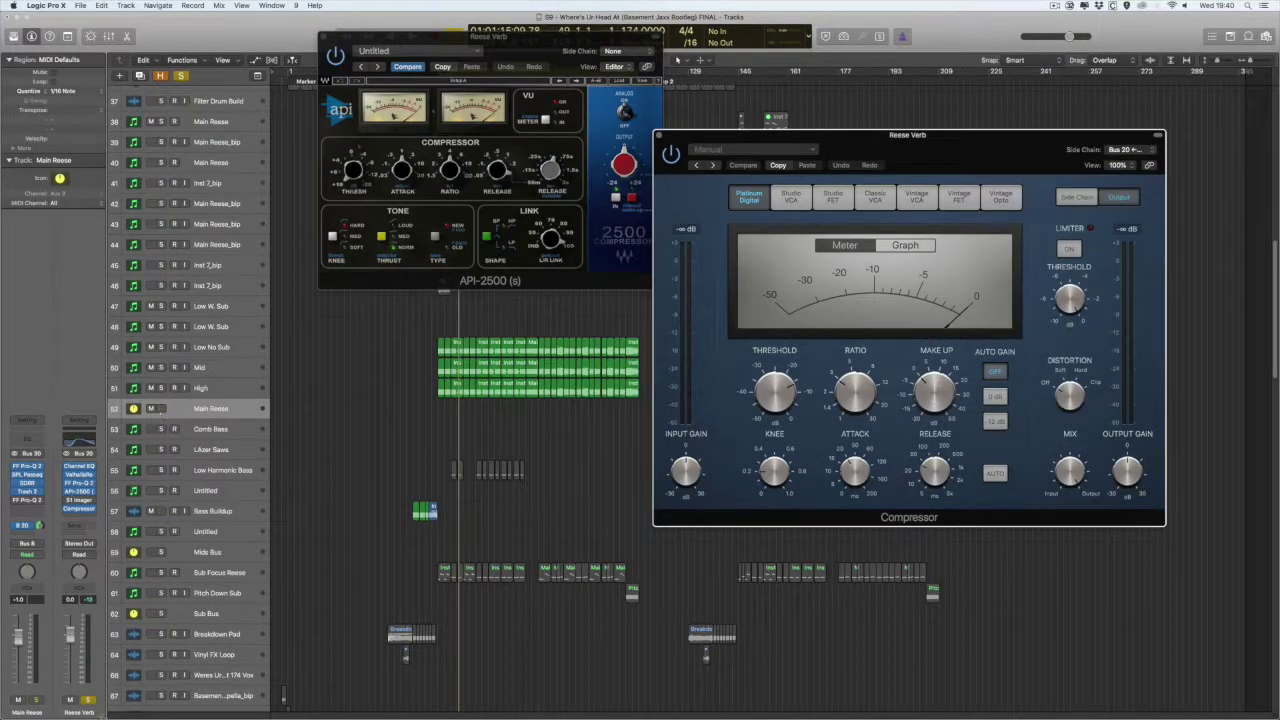
Solo the Main Reese with the Reese Verb, play them while checking the Compressor's ratio, and close the API-2500.
{"action": "left_click", "coordinate": [37, 700]}
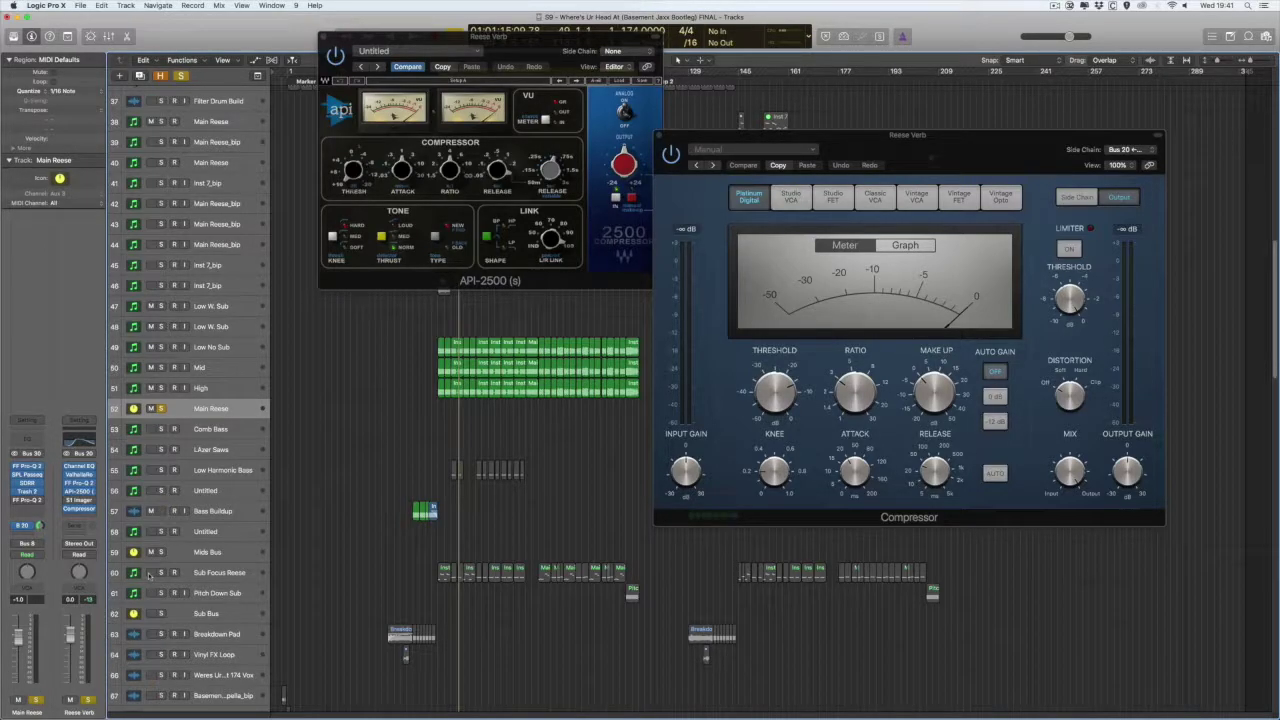
{"action": "key", "text": "space"}
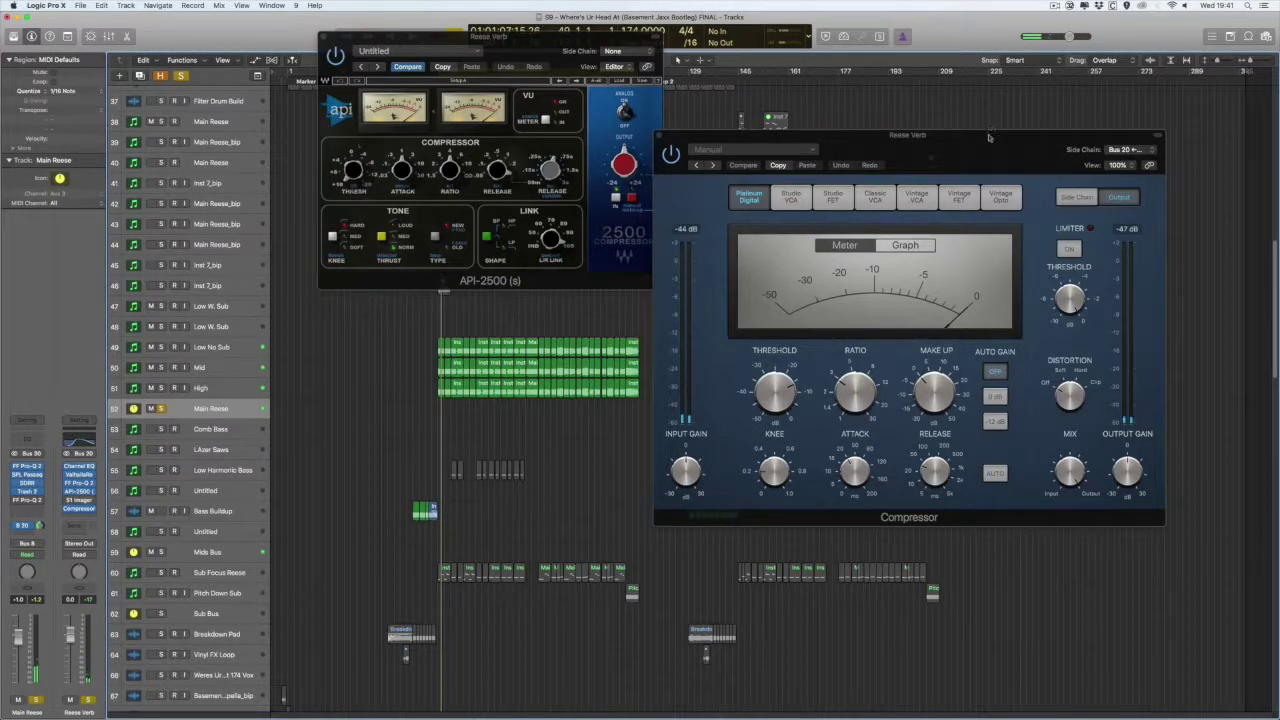
{"action": "left_click_drag", "start_coordinate": [975, 145], "coordinate": [983, 161]}
{"action": "left_click_drag", "start_coordinate": [868, 418], "coordinate": [888, 401]}
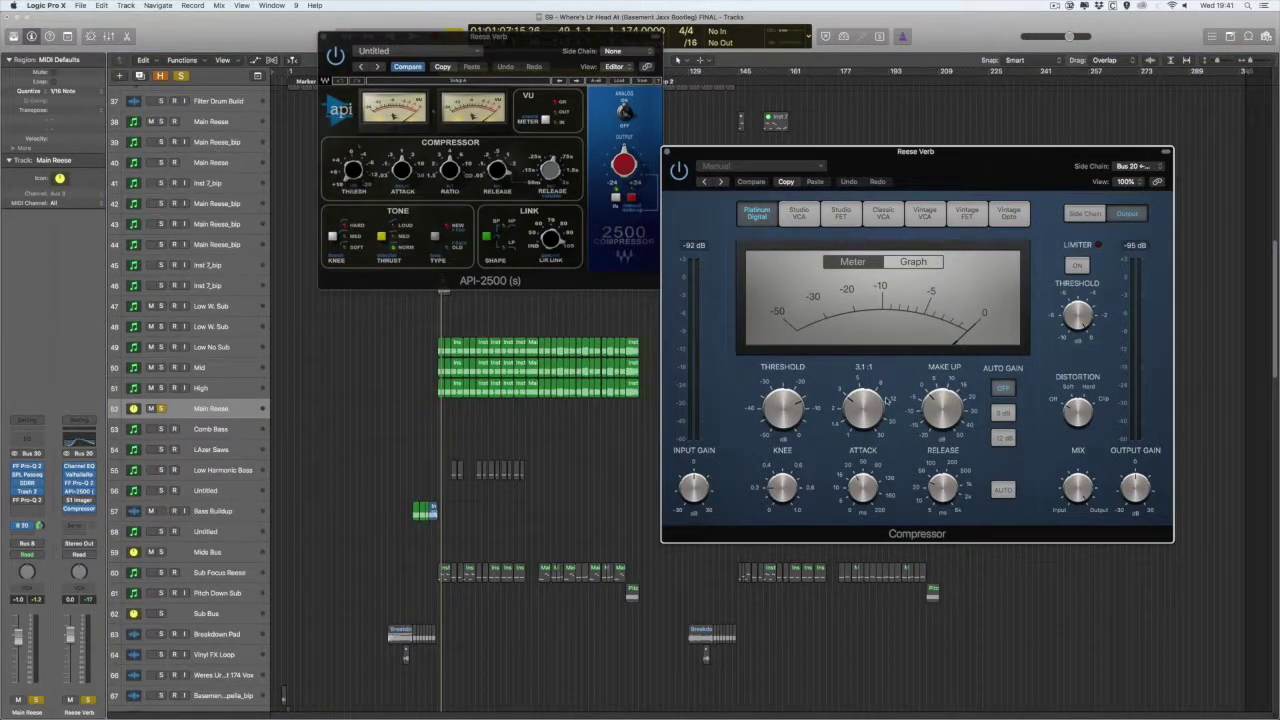
{"action": "key", "text": "space"}
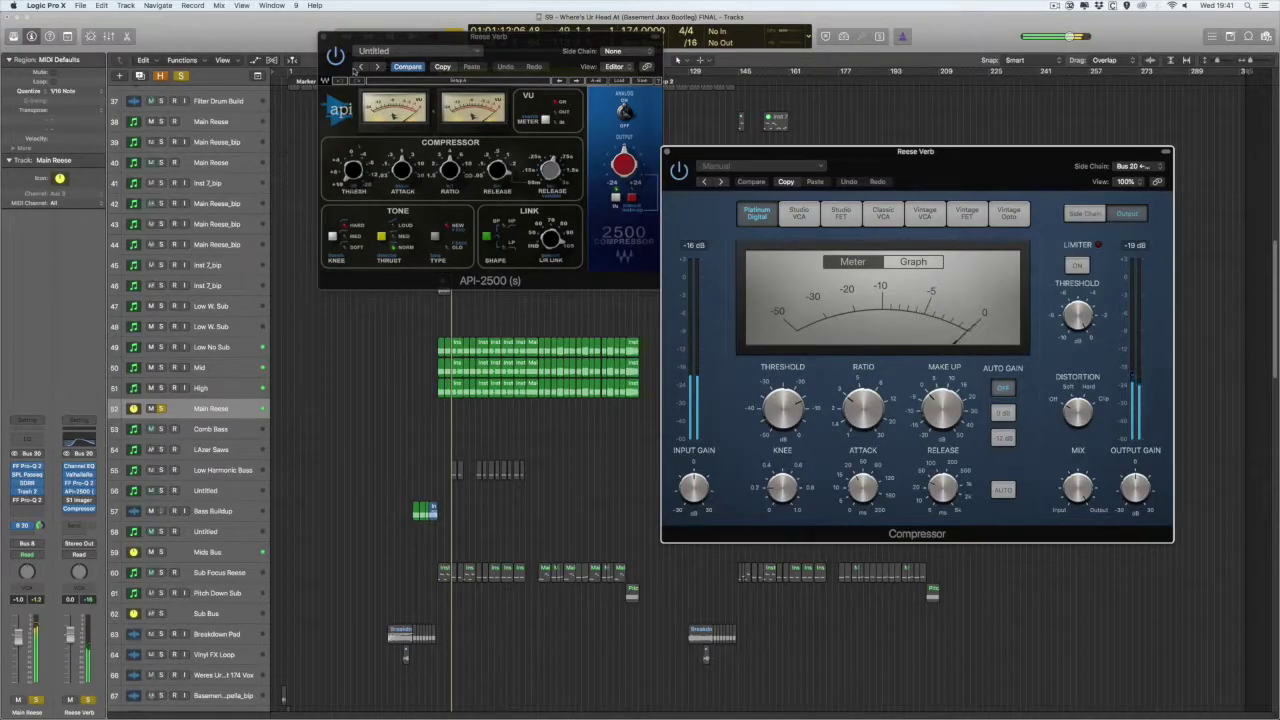
{"action": "left_click", "coordinate": [324, 39]}
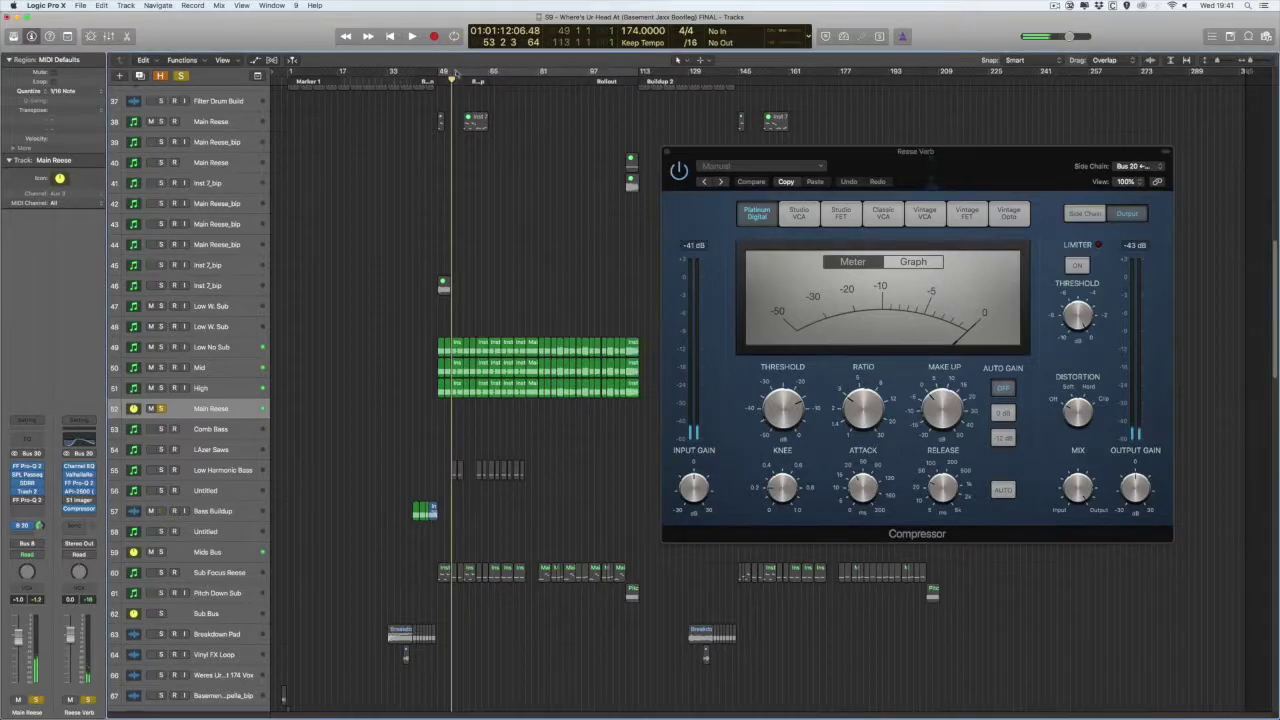
Set the cycle range from bar 54 to 58, loop it while watching the Compressor's gain reduction, and close the Compressor.
{"action": "left_click_drag", "start_coordinate": [456, 72], "coordinate": [465, 72]}
{"action": "key", "text": "space"}
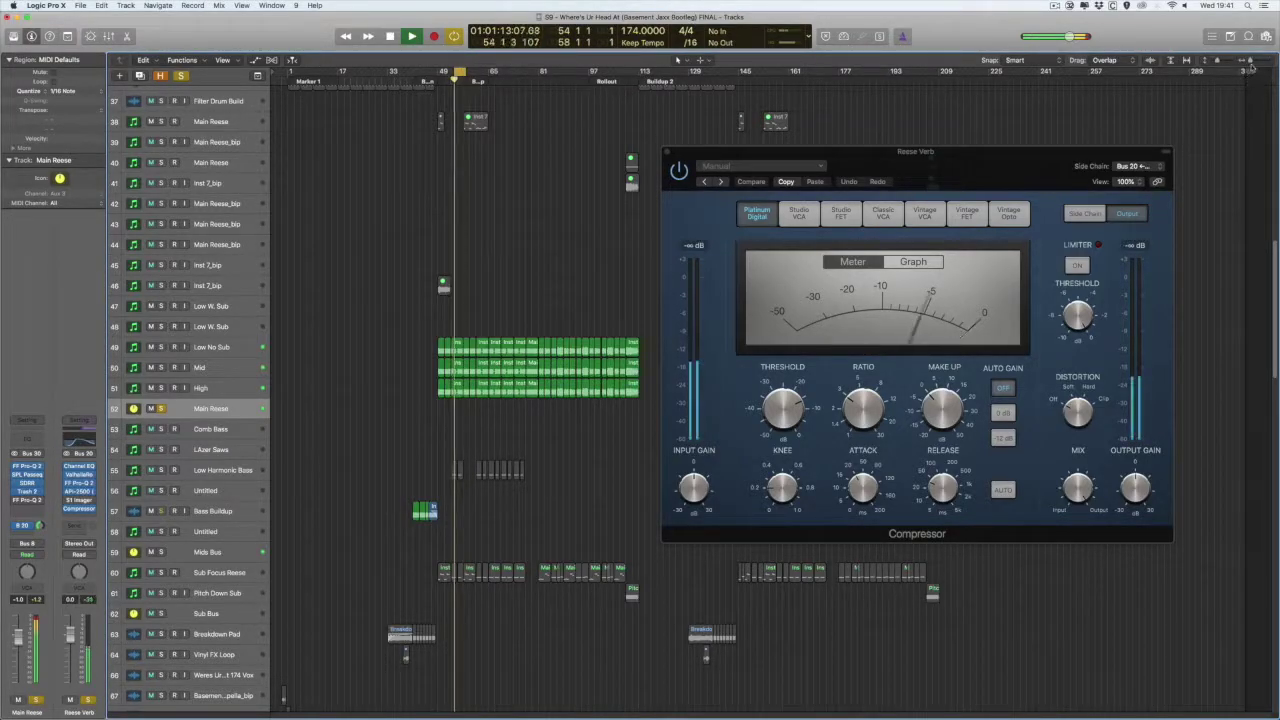
{"action": "left_click_drag", "start_coordinate": [1250, 61], "coordinate": [1252, 61]}
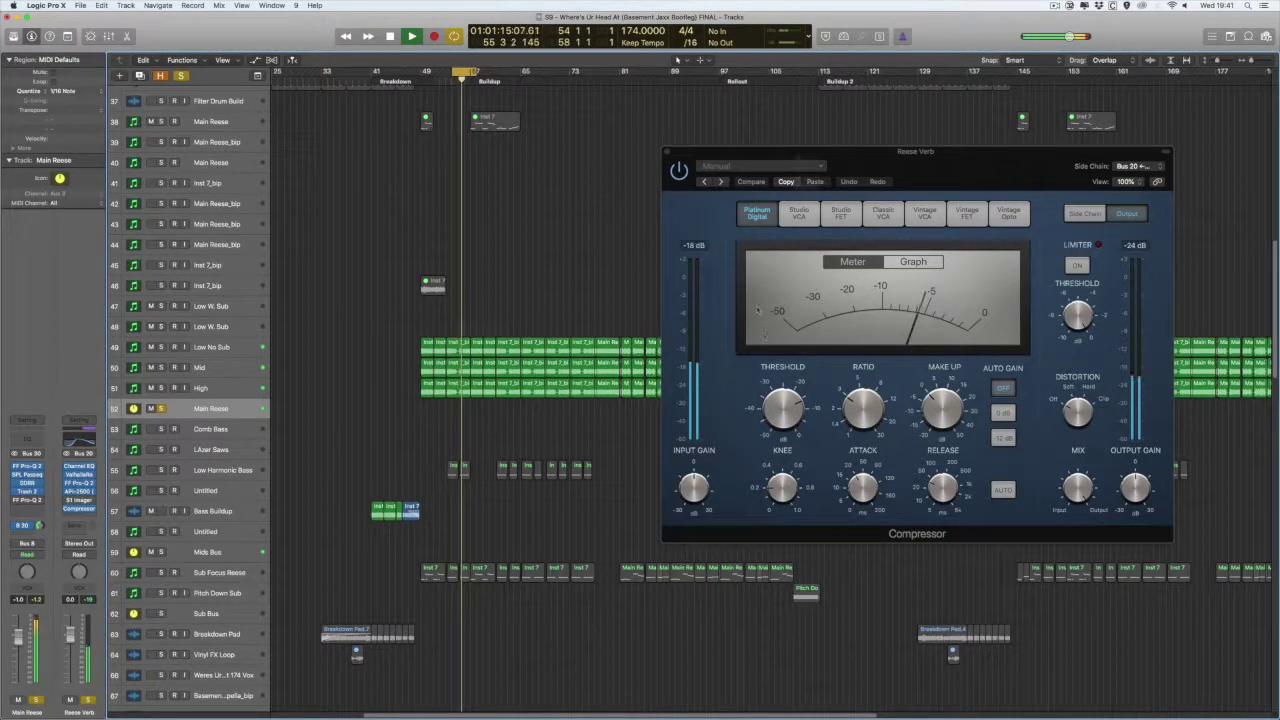
{"action": "key", "text": "space"}
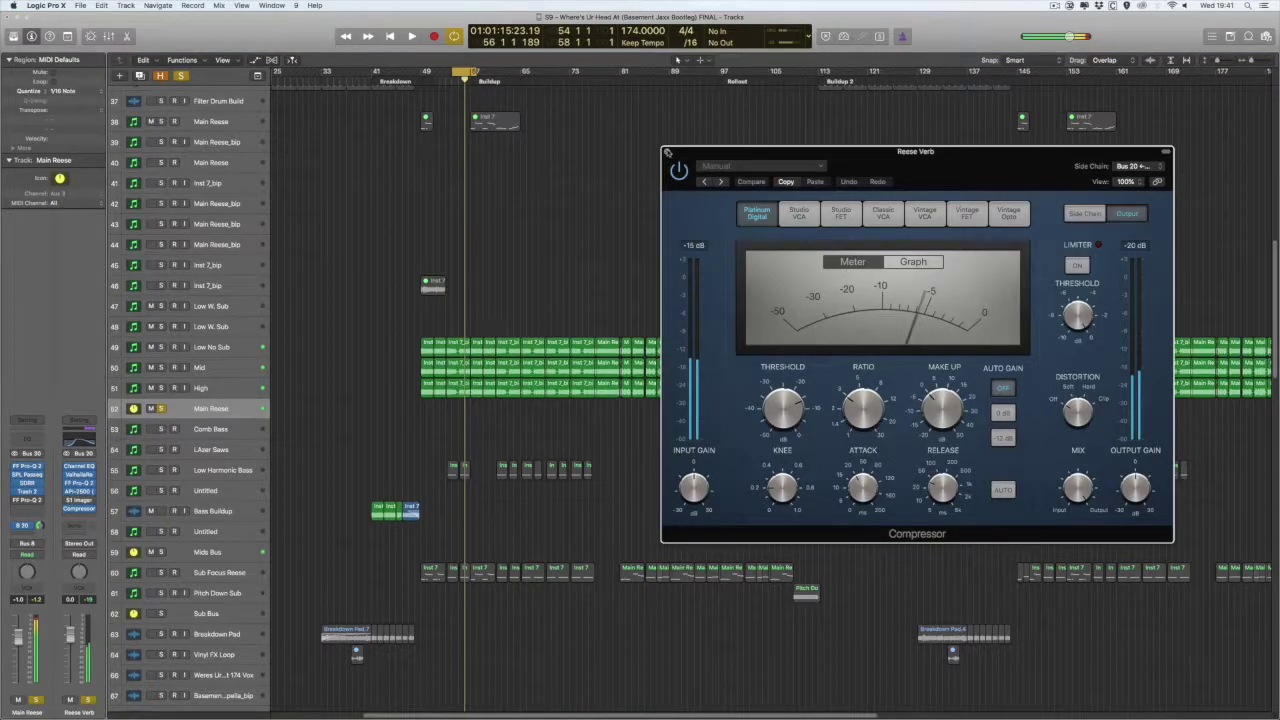
{"action": "left_click", "coordinate": [667, 152]}
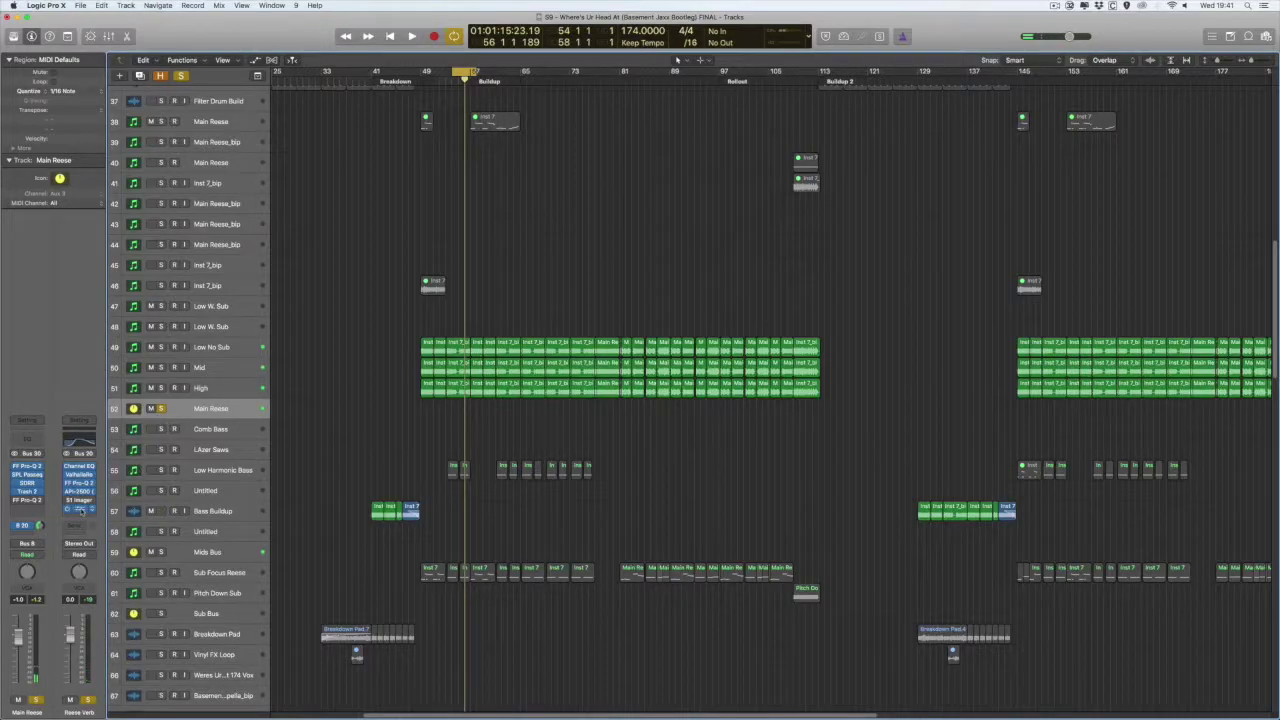
Reopen the Reese Verb's API-2500, play the cycled bars through it, nudge its threshold slightly, and close it.
{"action": "left_click", "coordinate": [79, 508]}
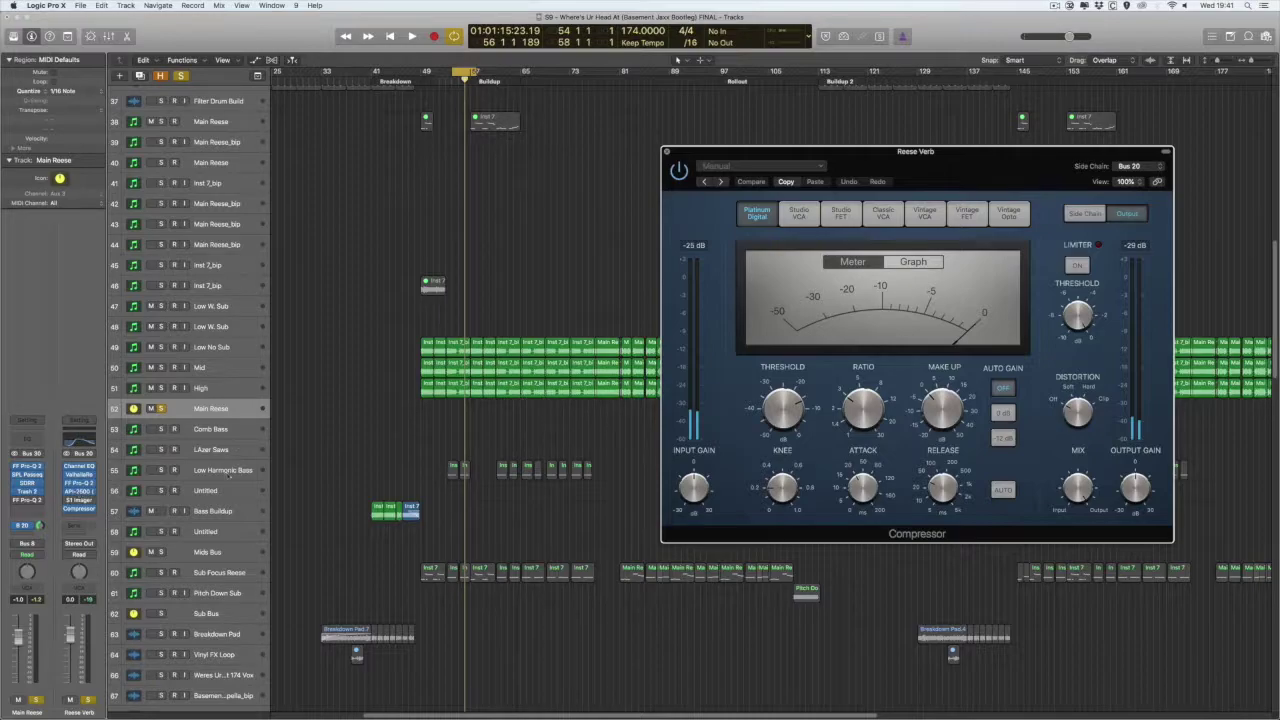
{"action": "left_click", "coordinate": [667, 151]}
{"action": "left_click", "coordinate": [79, 491]}
{"action": "left_click_drag", "start_coordinate": [525, 38], "coordinate": [700, 84]}
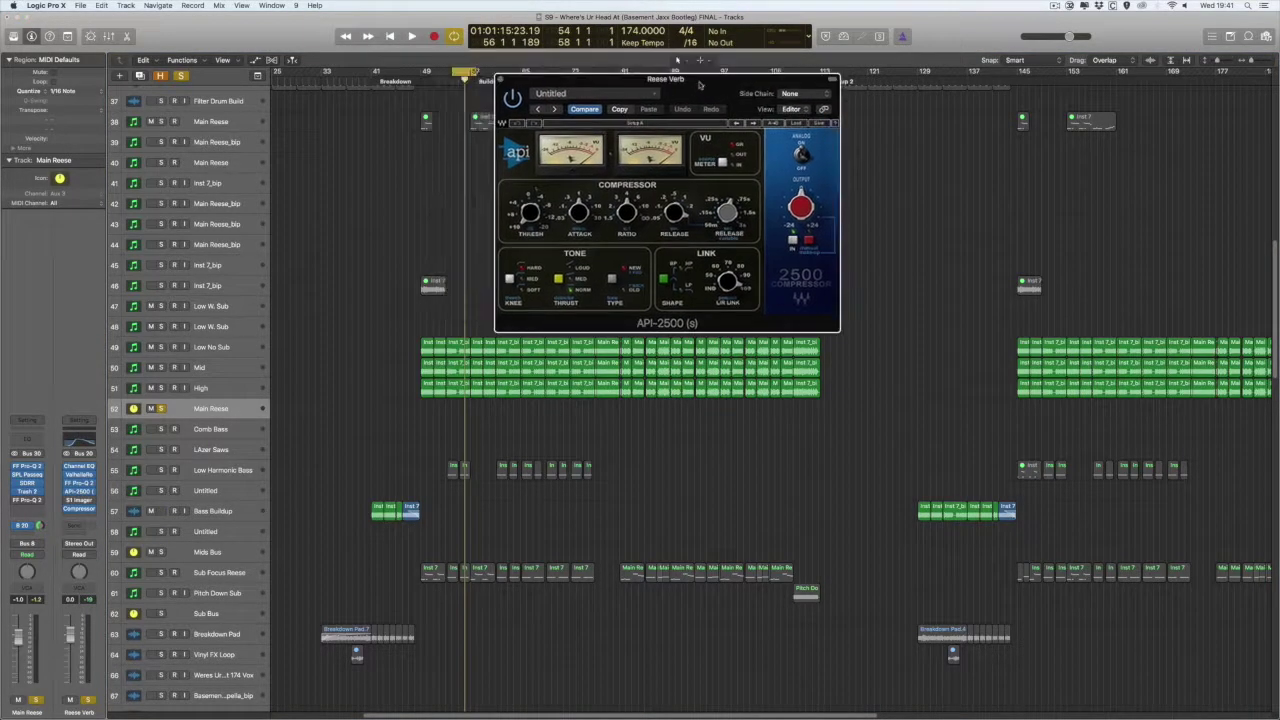
{"action": "key", "text": "space"}
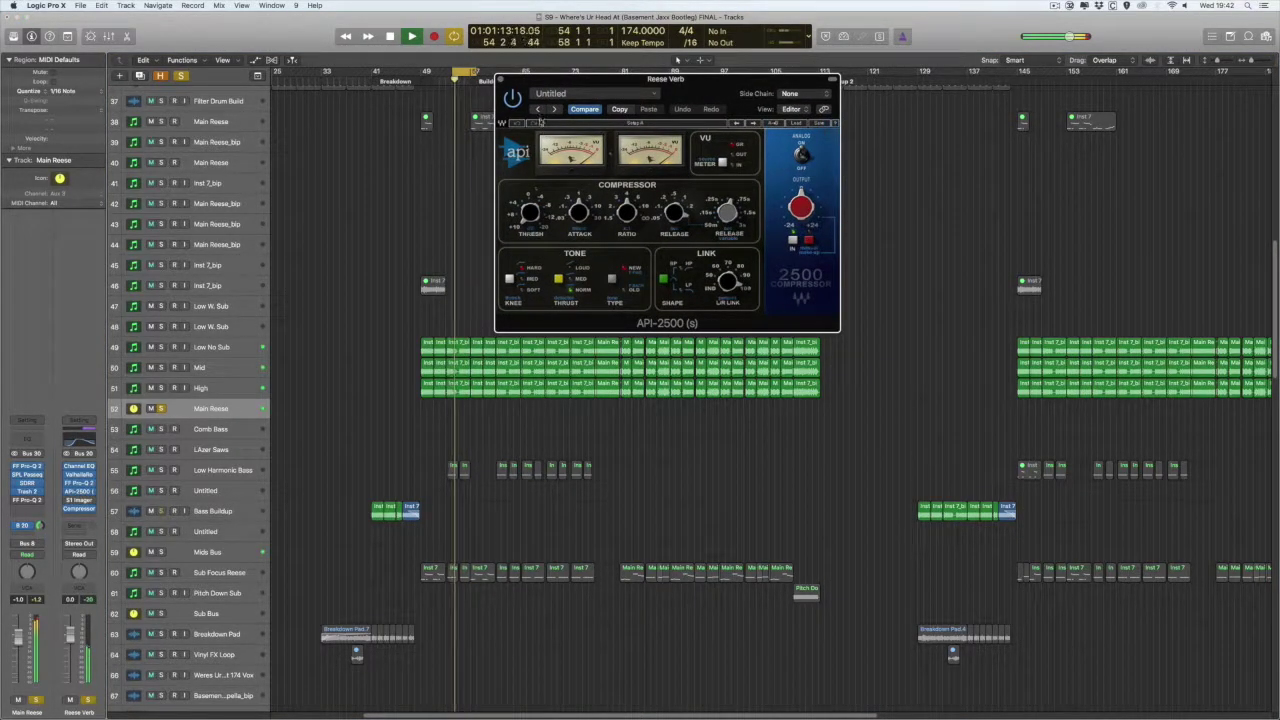
{"action": "key", "text": "space"}
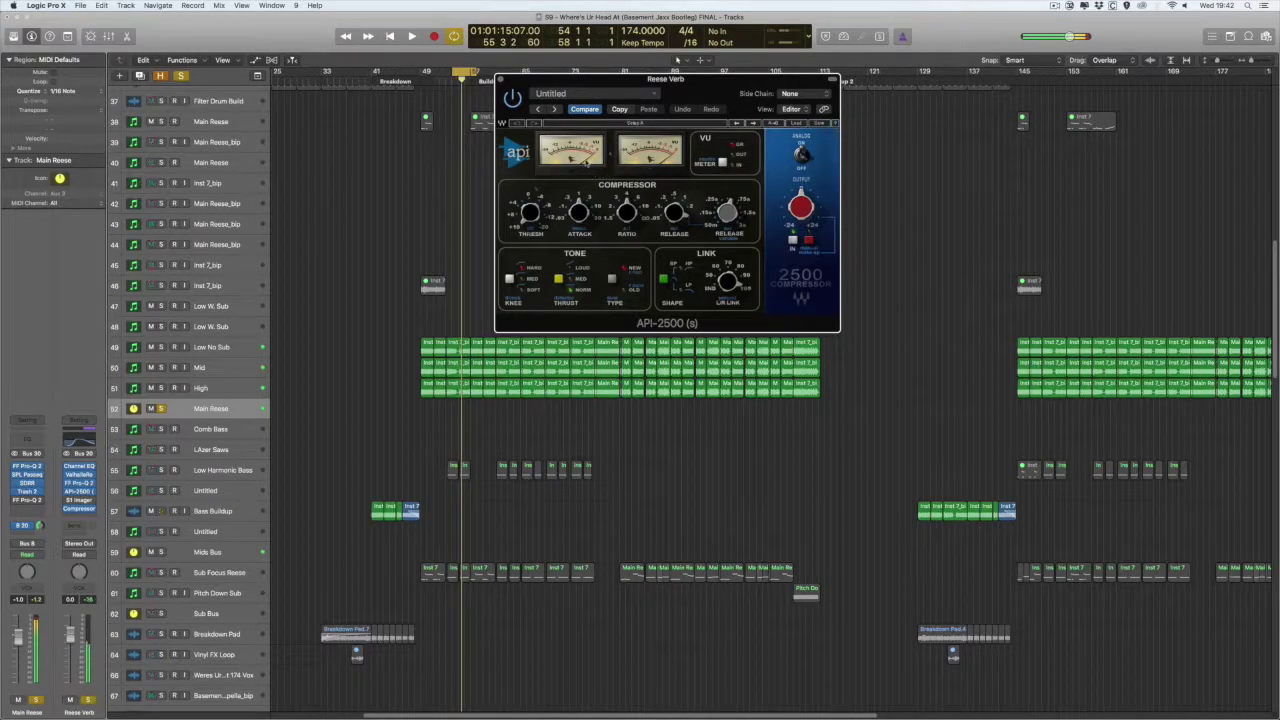
{"action": "left_click_drag", "start_coordinate": [531, 218], "coordinate": [531, 216]}
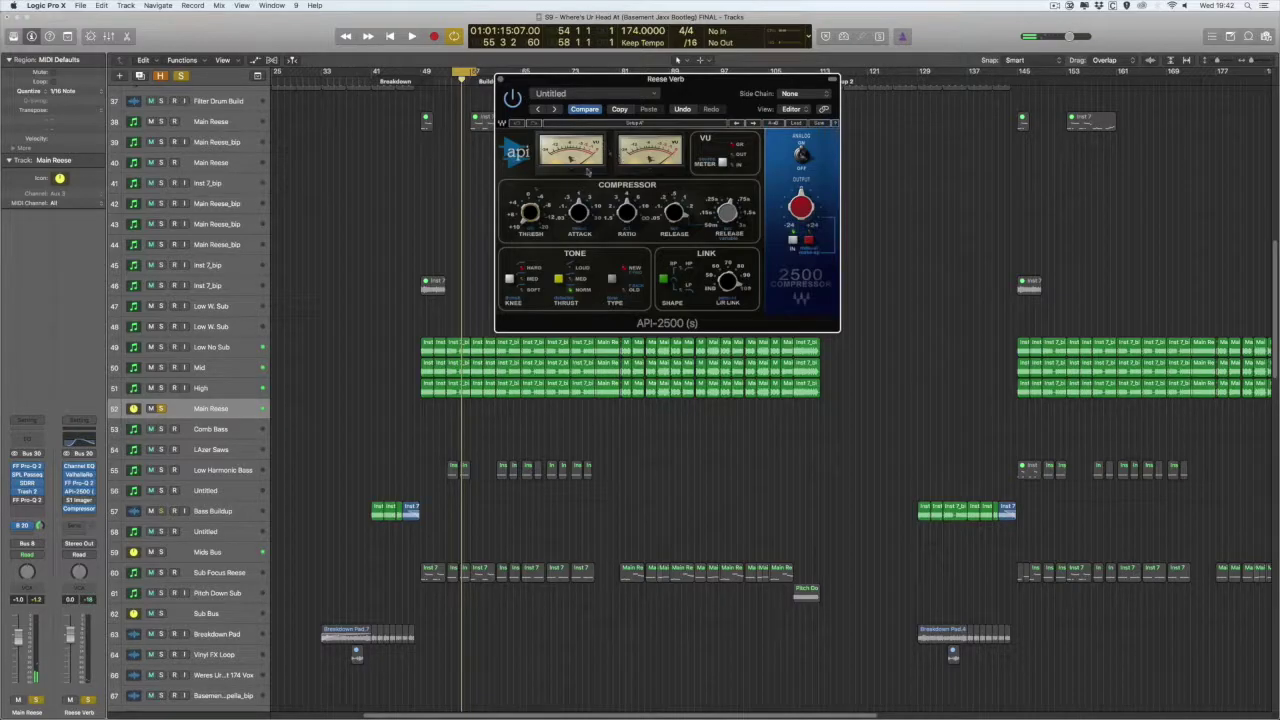
{"action": "left_click", "coordinate": [501, 79]}
Unsolo the Main Reese and Reese Verb, and select and solo the Mids Bus.
{"action": "left_click", "coordinate": [160, 408]}
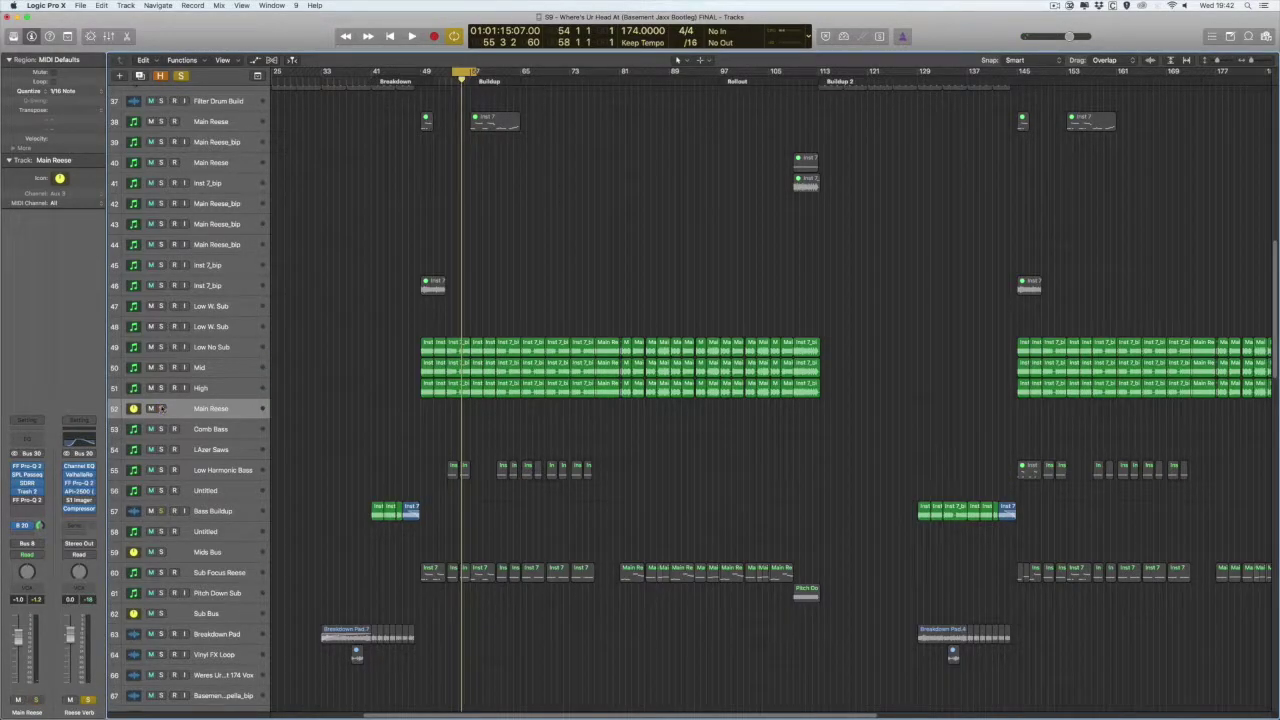
{"action": "left_click", "coordinate": [88, 701]}
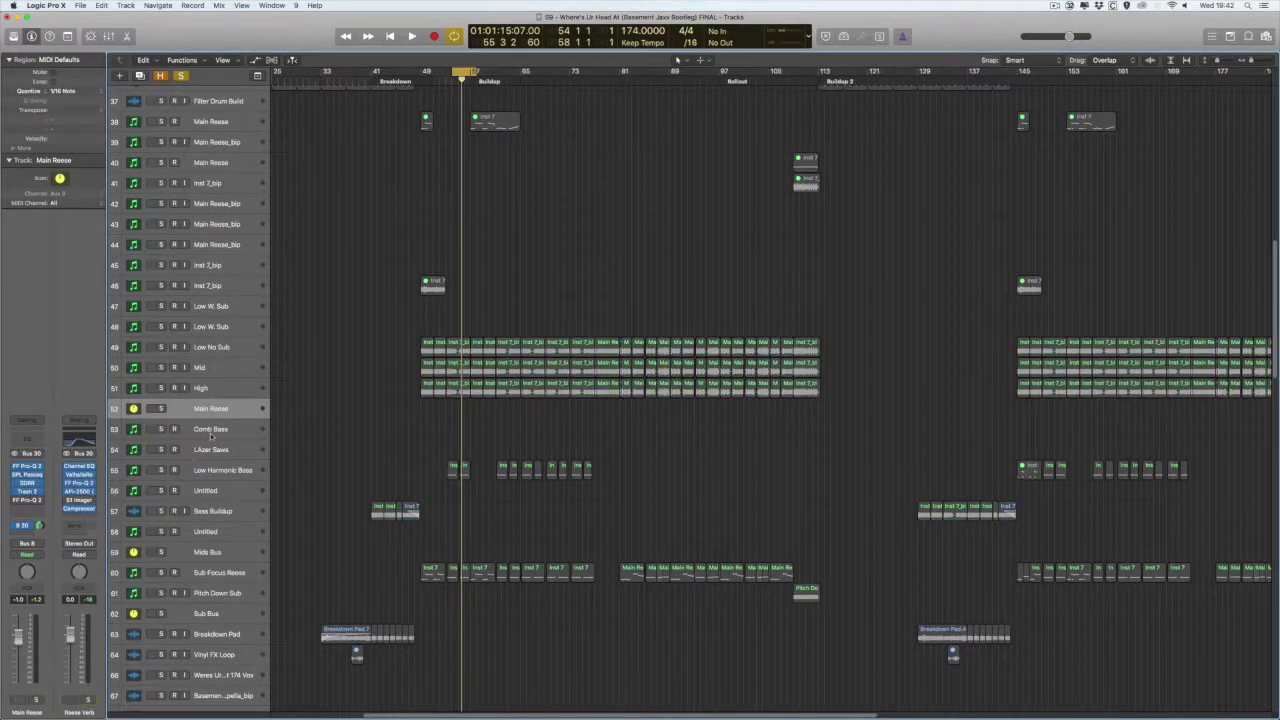
{"action": "left_click", "coordinate": [209, 552]}
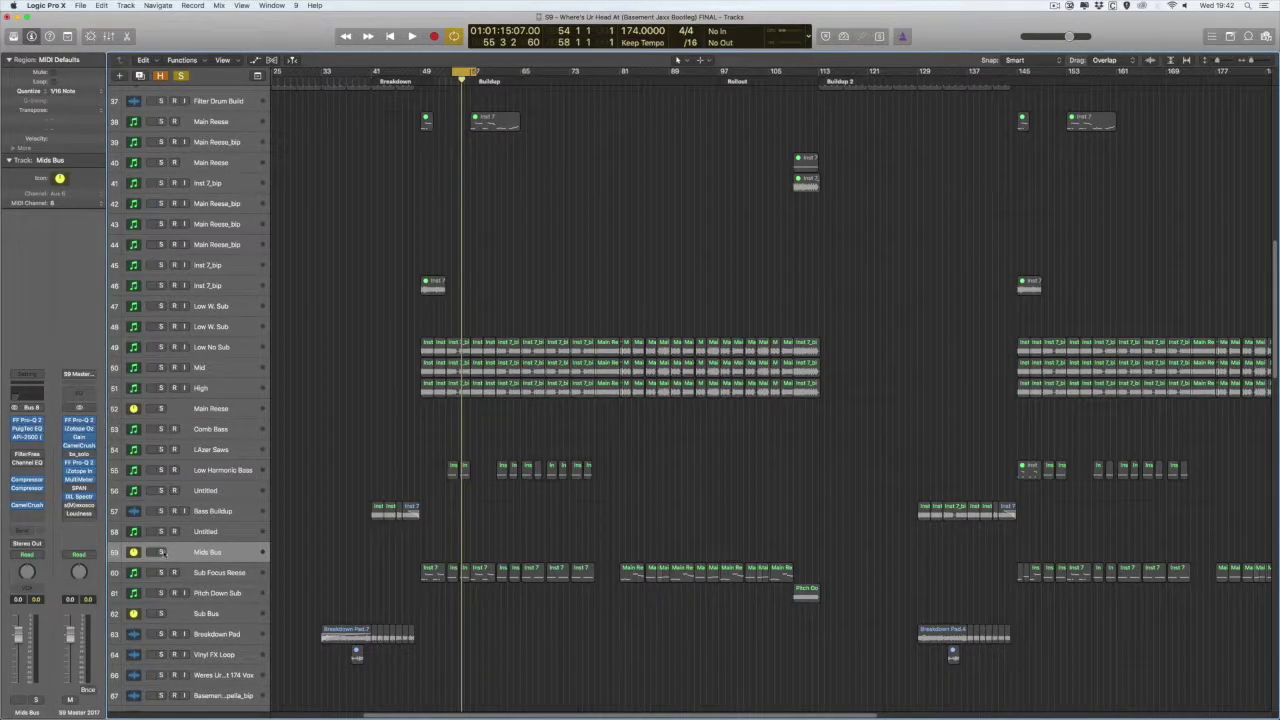
{"action": "left_click", "coordinate": [161, 552]}
Extend the cycle start back to bar 49 and open the Mids Bus's first FF Pro-Q 2 over the arrangement.
{"action": "left_click_drag", "start_coordinate": [452, 70], "coordinate": [423, 70]}
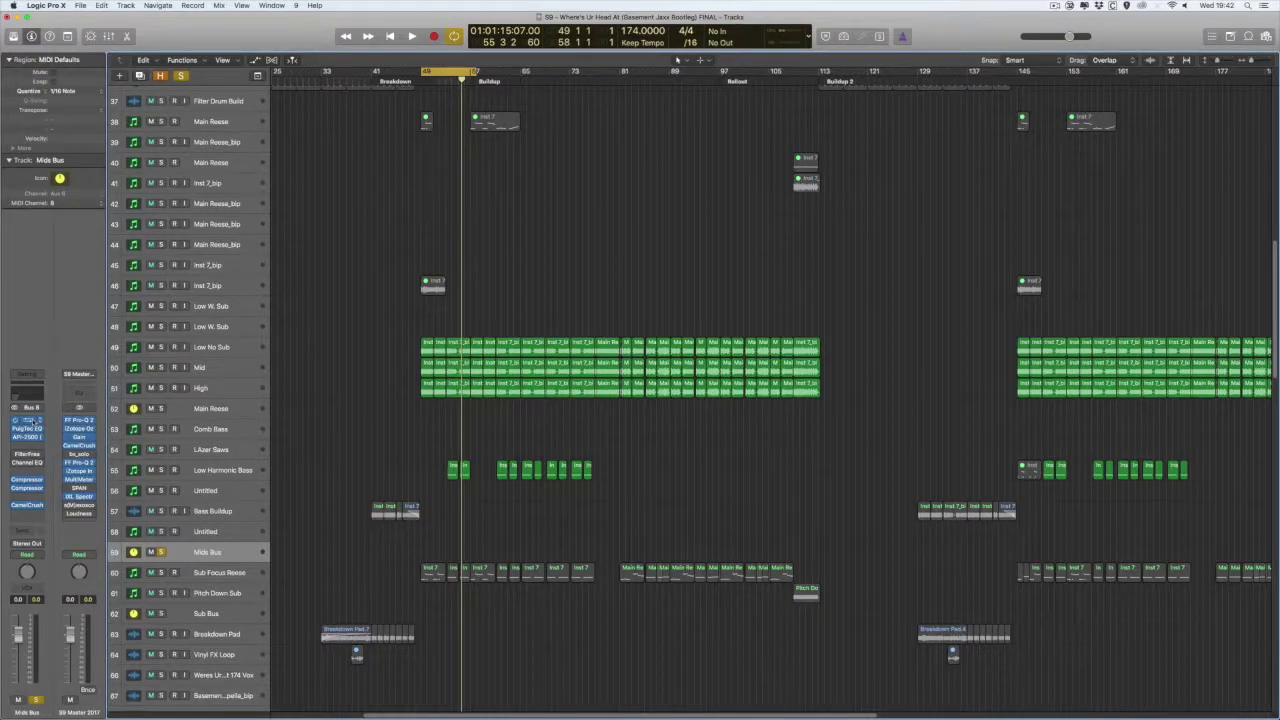
{"action": "left_click", "coordinate": [27, 420]}
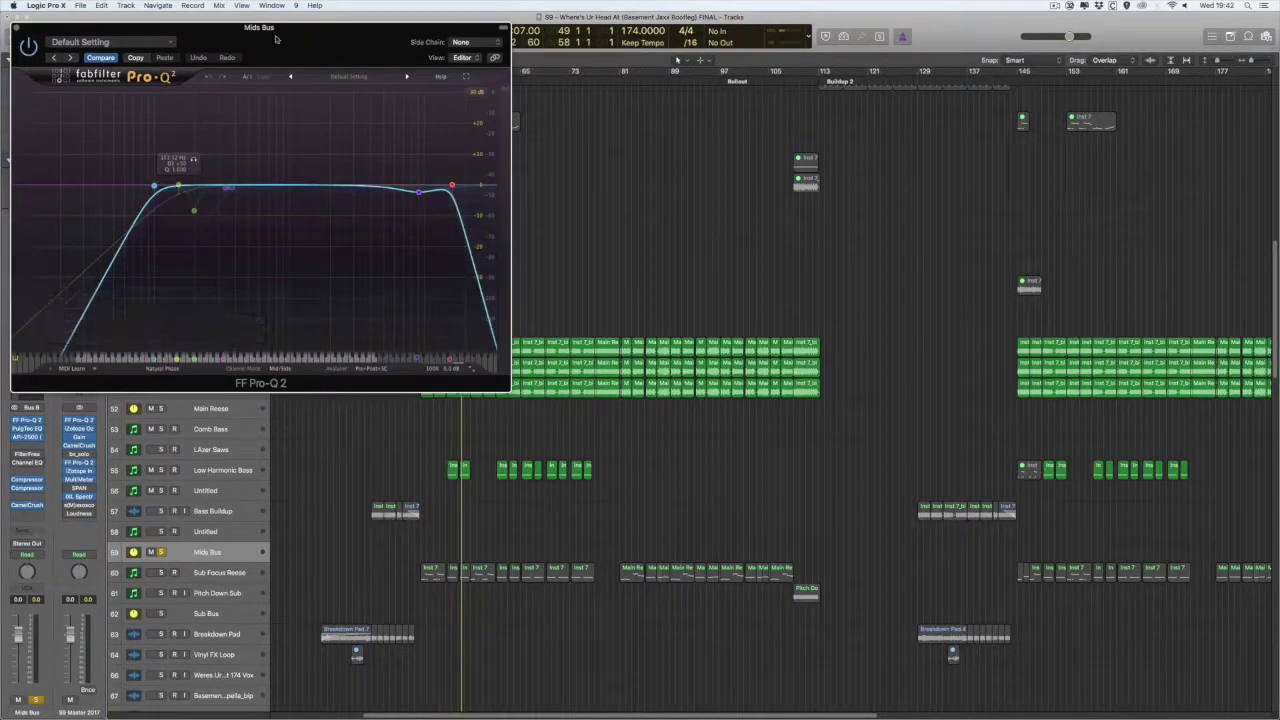
{"action": "left_click_drag", "start_coordinate": [277, 40], "coordinate": [603, 86]}
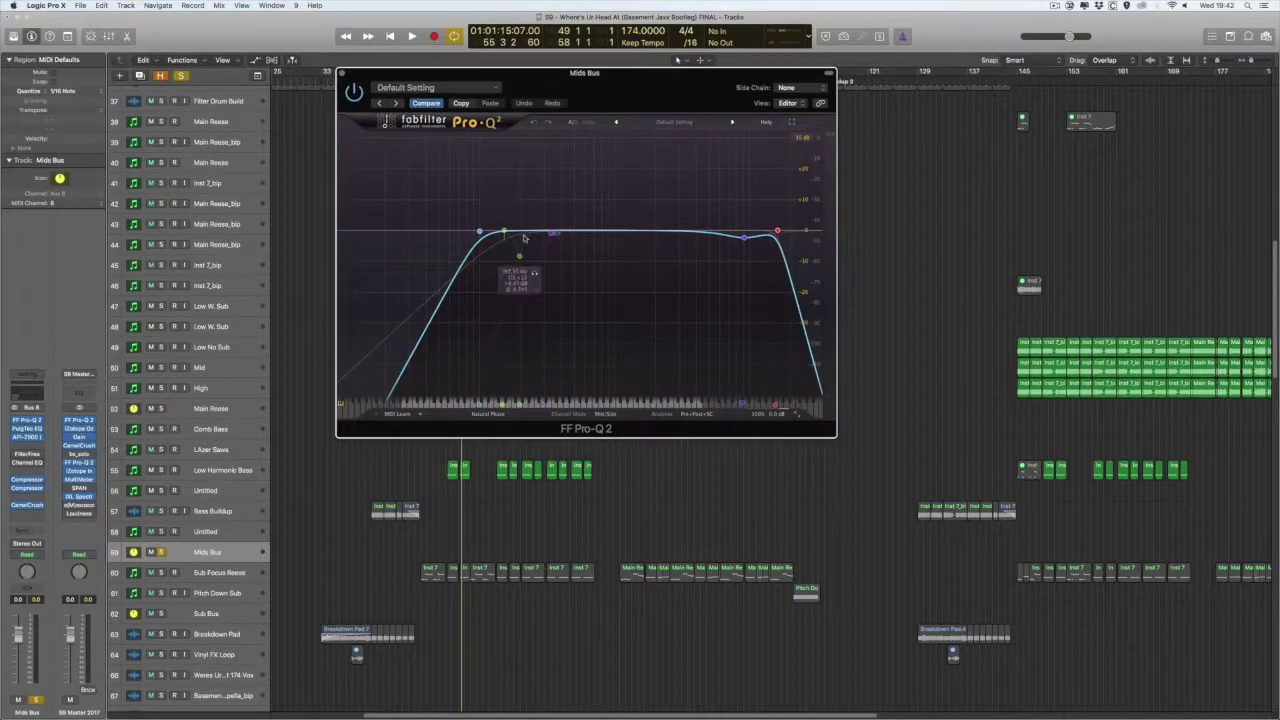
Solo the Sub Bus too and play the loop while toggling the steeper low-cut band in the Mids Bus equalizer.
{"action": "left_click", "coordinate": [161, 614]}
{"action": "key", "text": "space"}
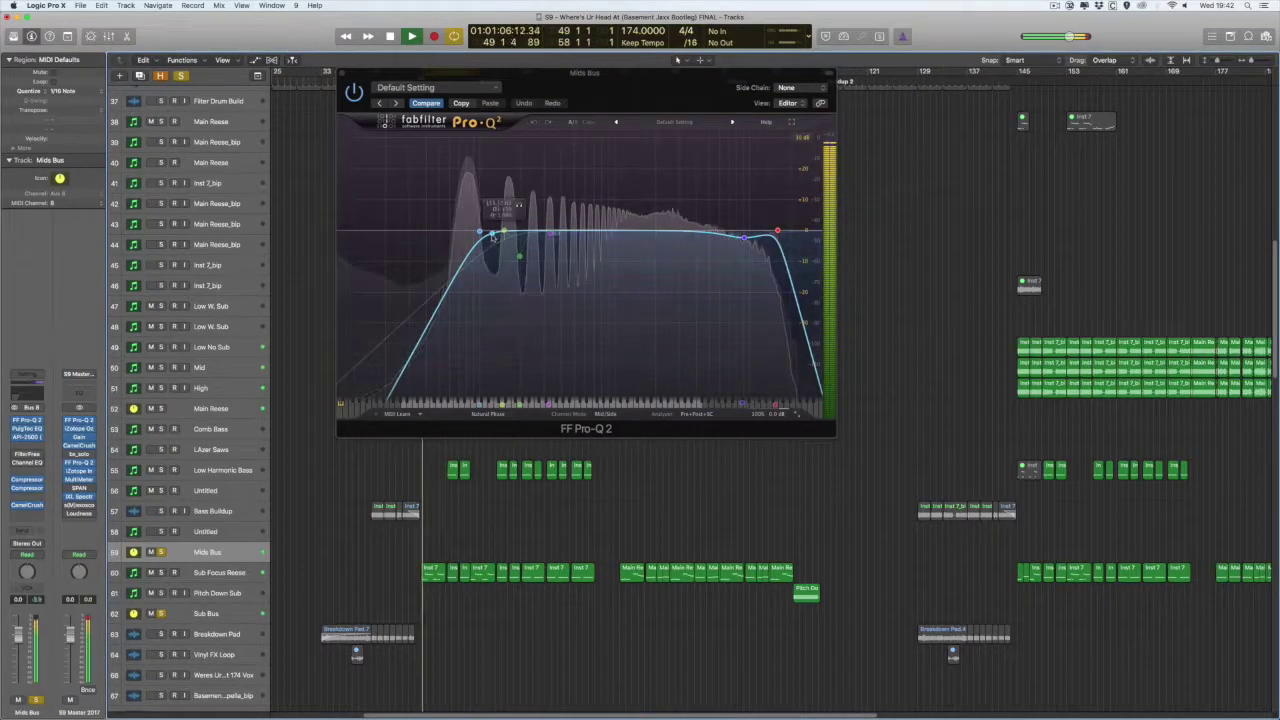
{"action": "double_click", "coordinate": [479, 232]}
{"action": "key", "text": "space"}
{"action": "double_click", "coordinate": [479, 232]}
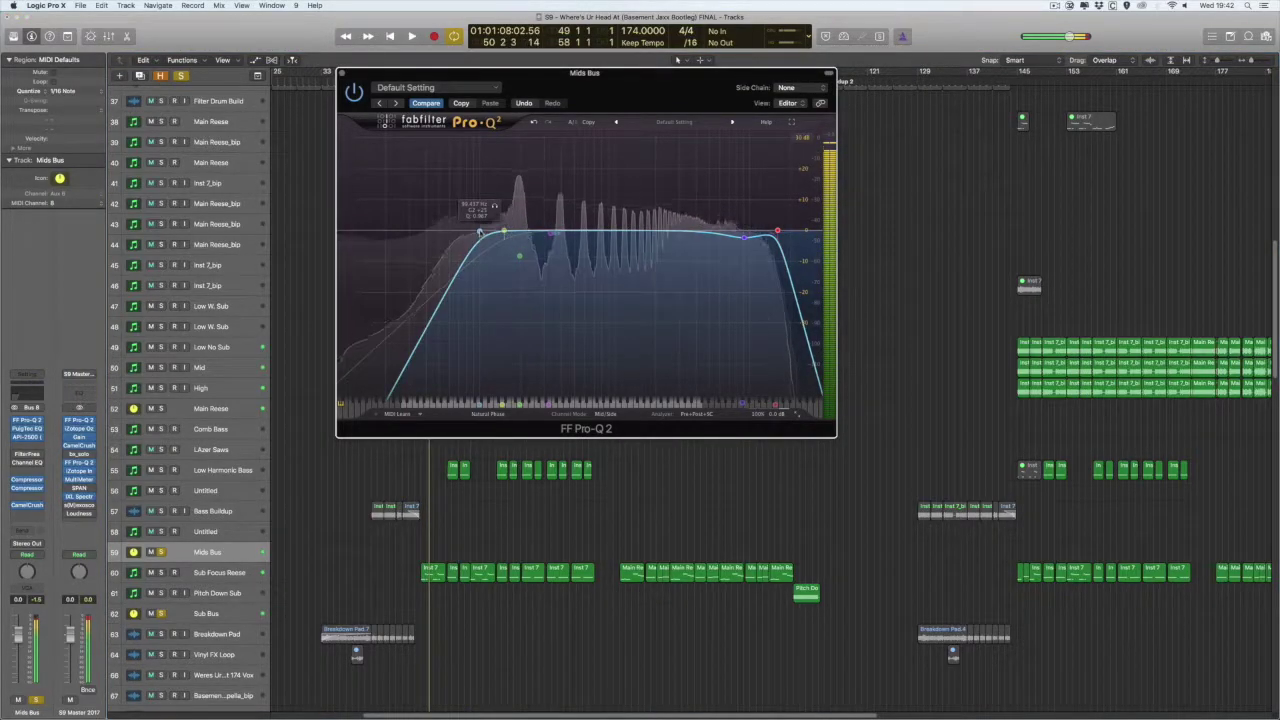
Sweep the Mids Bus low cut up to about 143 Hz and back down during playback, and restore the saved setting with Compare.
{"action": "left_click_drag", "start_coordinate": [479, 232], "coordinate": [500, 232]}
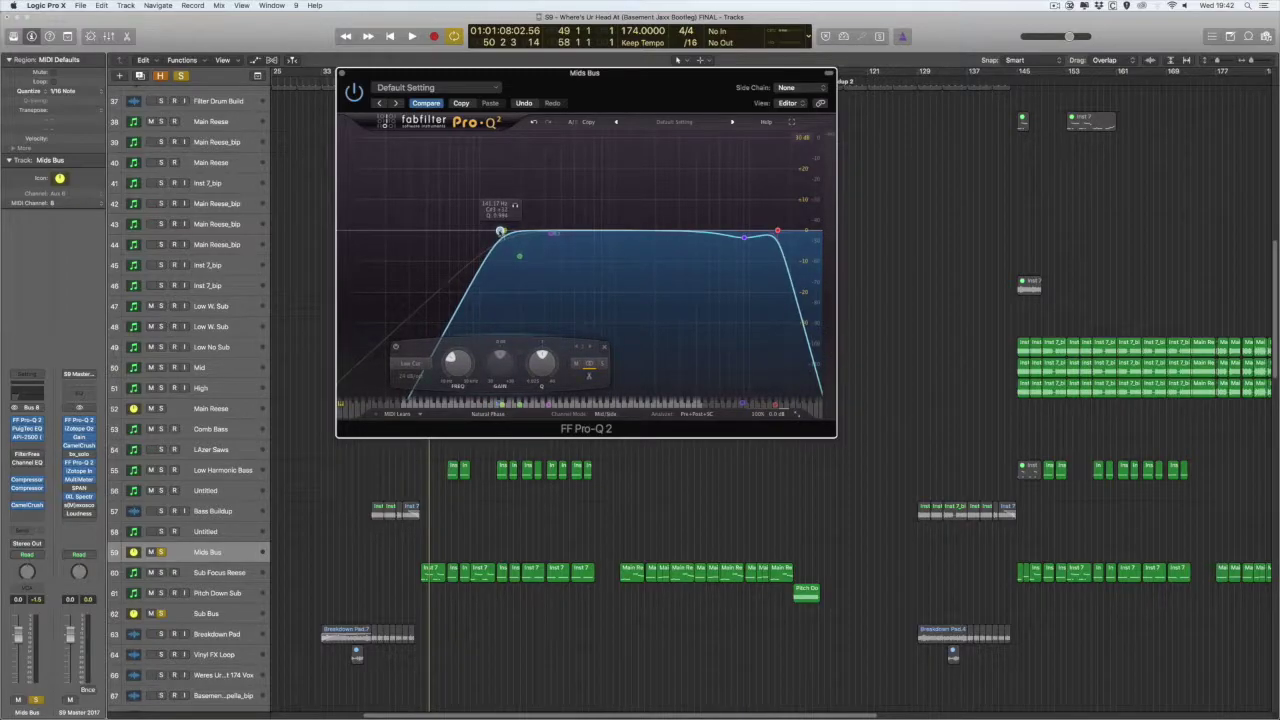
{"action": "key", "text": "space"}
{"action": "left_click_drag", "start_coordinate": [500, 231], "coordinate": [456, 231]}
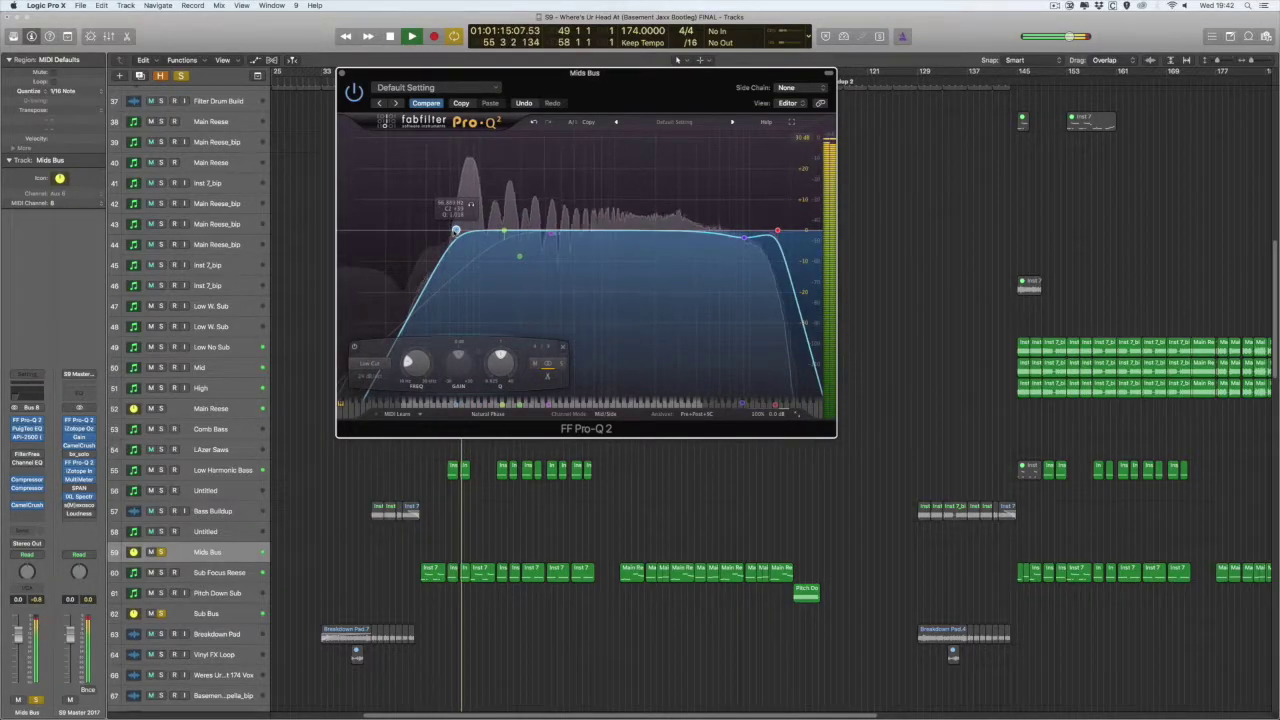
{"action": "left_click_drag", "start_coordinate": [456, 231], "coordinate": [488, 231]}
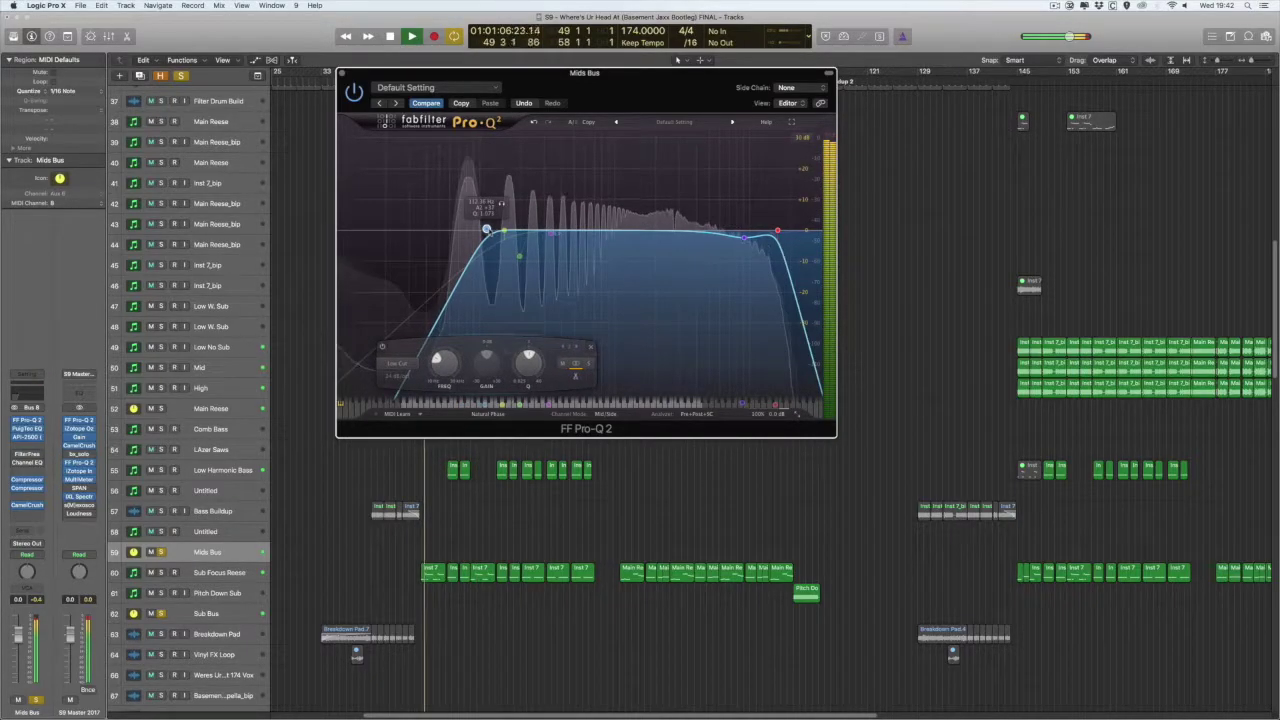
{"action": "key", "text": "space"}
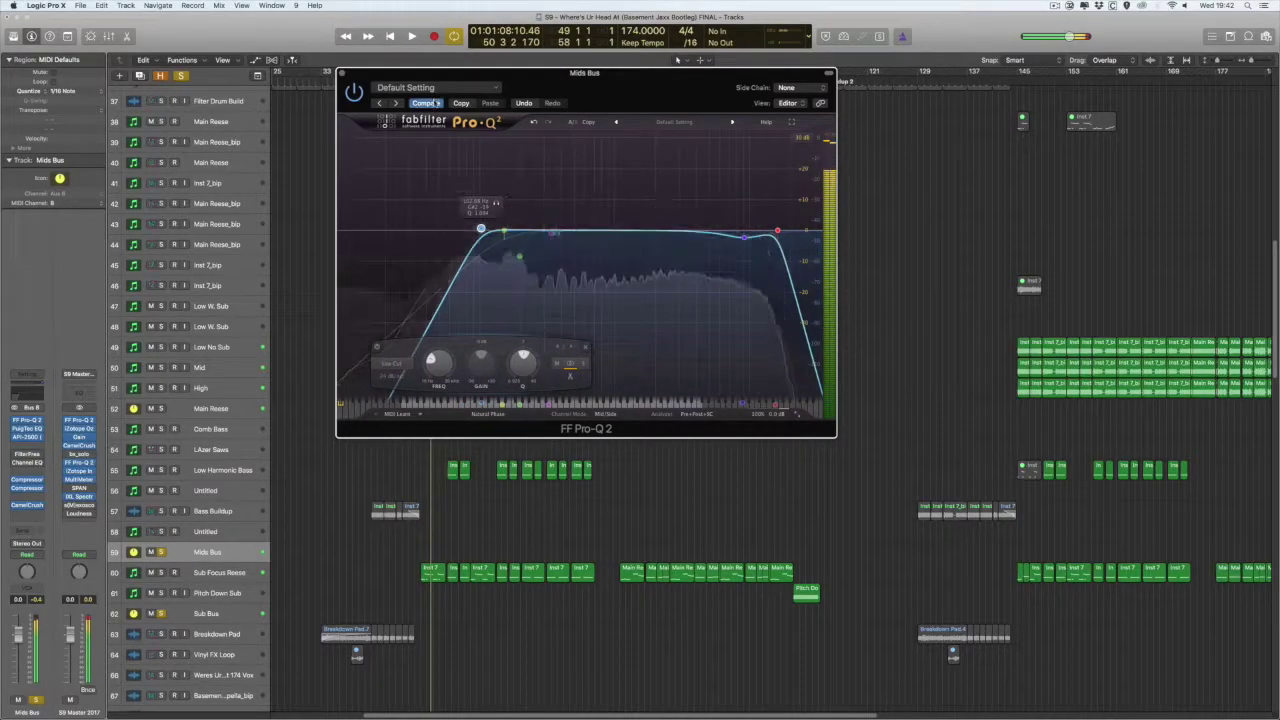
{"action": "left_click", "coordinate": [410, 103]}
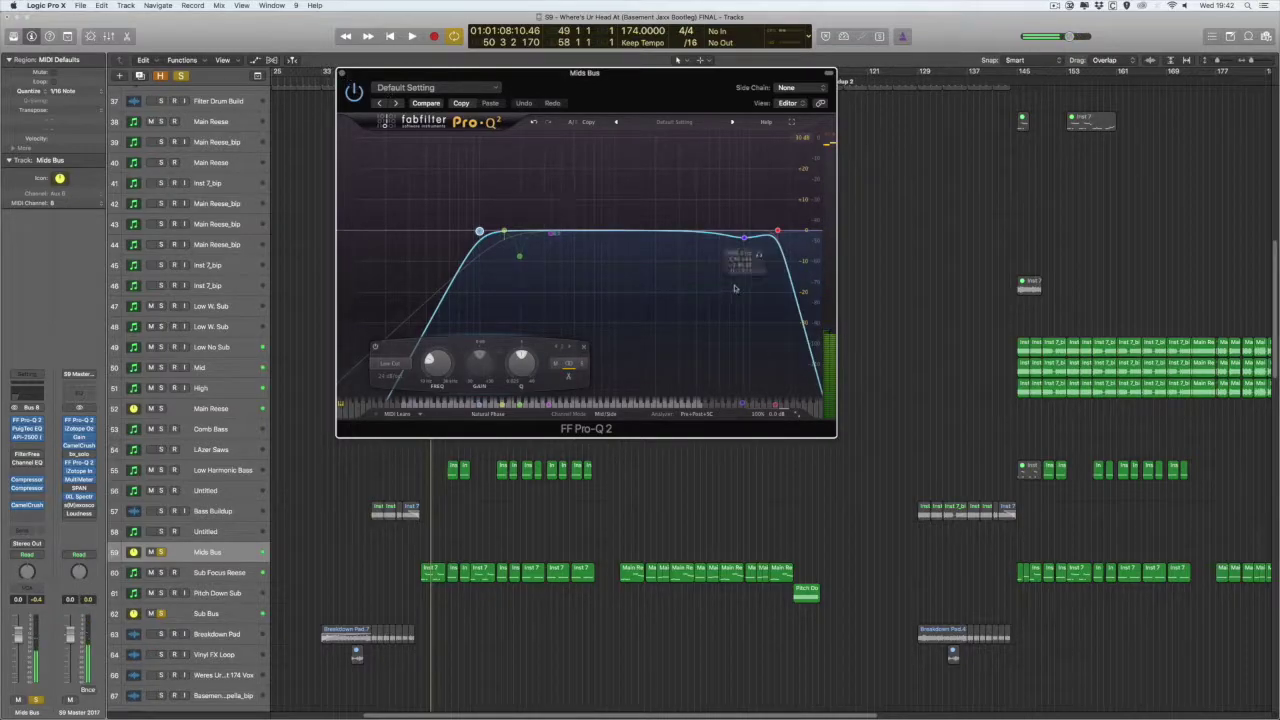
Bypass the high-cut band in the Mids Bus equalizer, play the loop, undo the bypass for comparison, and close the equalizer.
{"action": "left_click", "coordinate": [778, 232]}
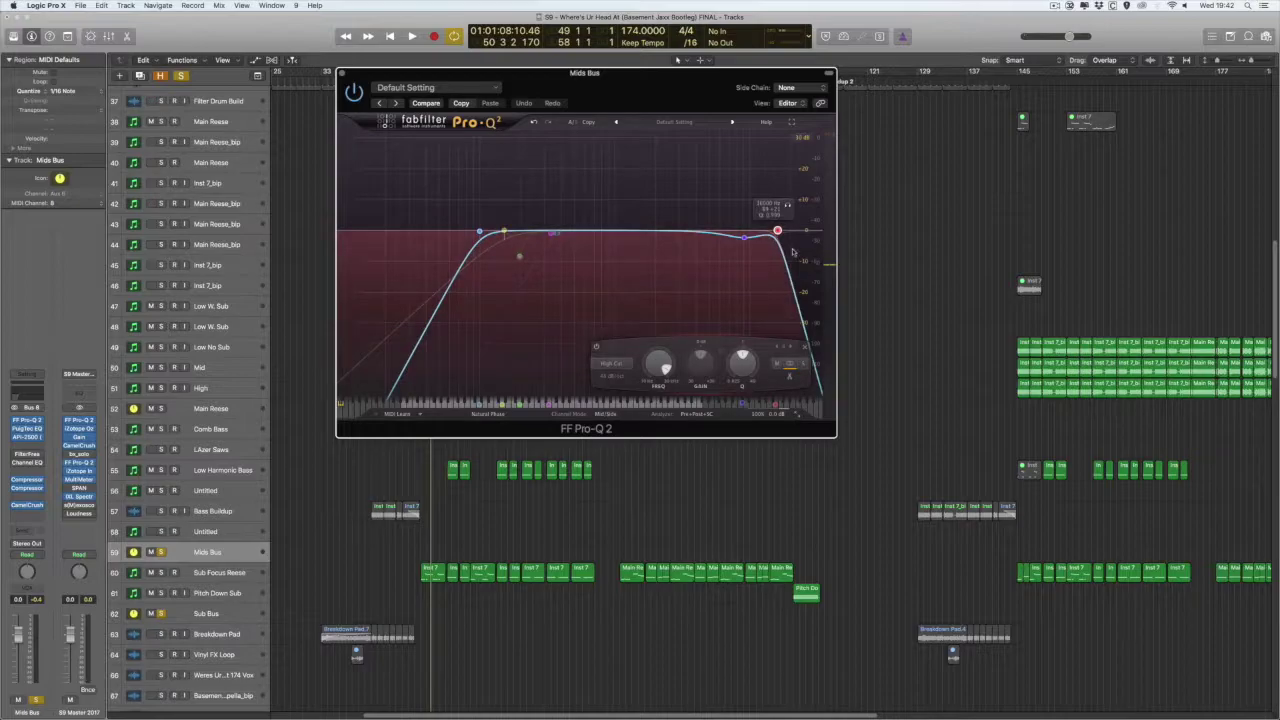
{"action": "double_click", "coordinate": [778, 232]}
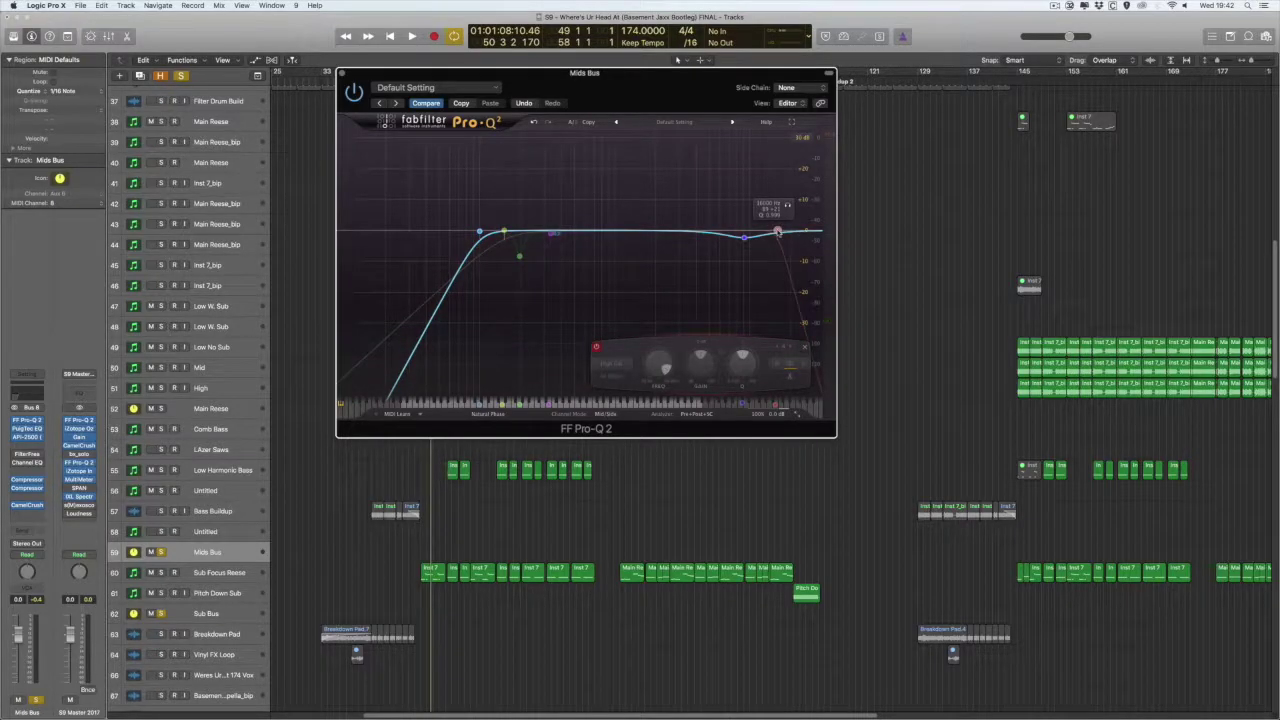
{"action": "key", "text": "space"}
{"action": "key", "text": "super+z"}
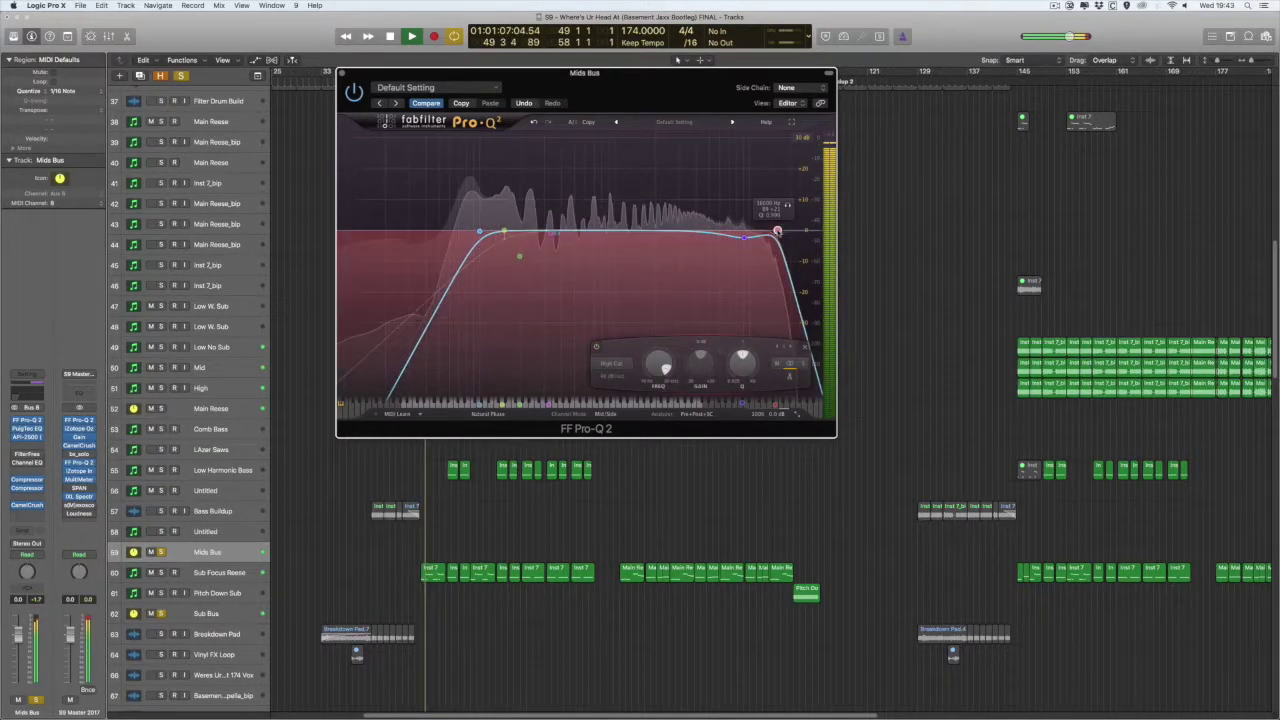
{"action": "key", "text": "space"}
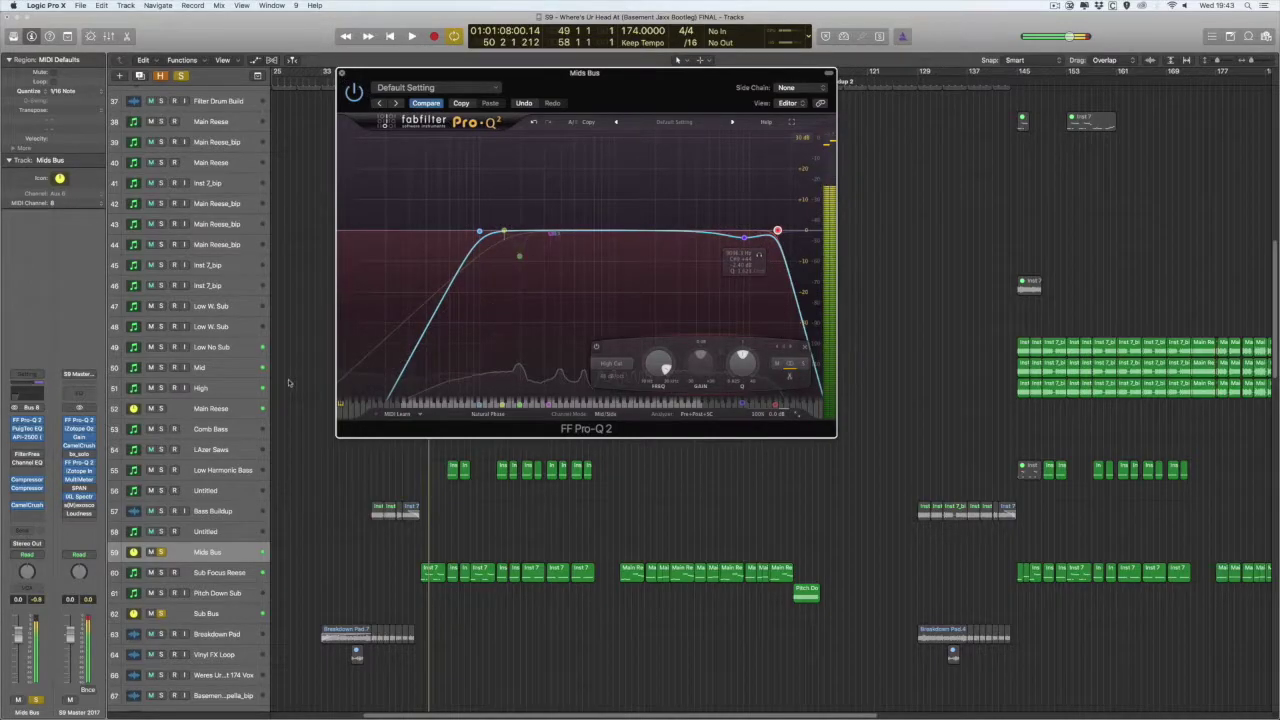
{"action": "key", "text": "super+w"}
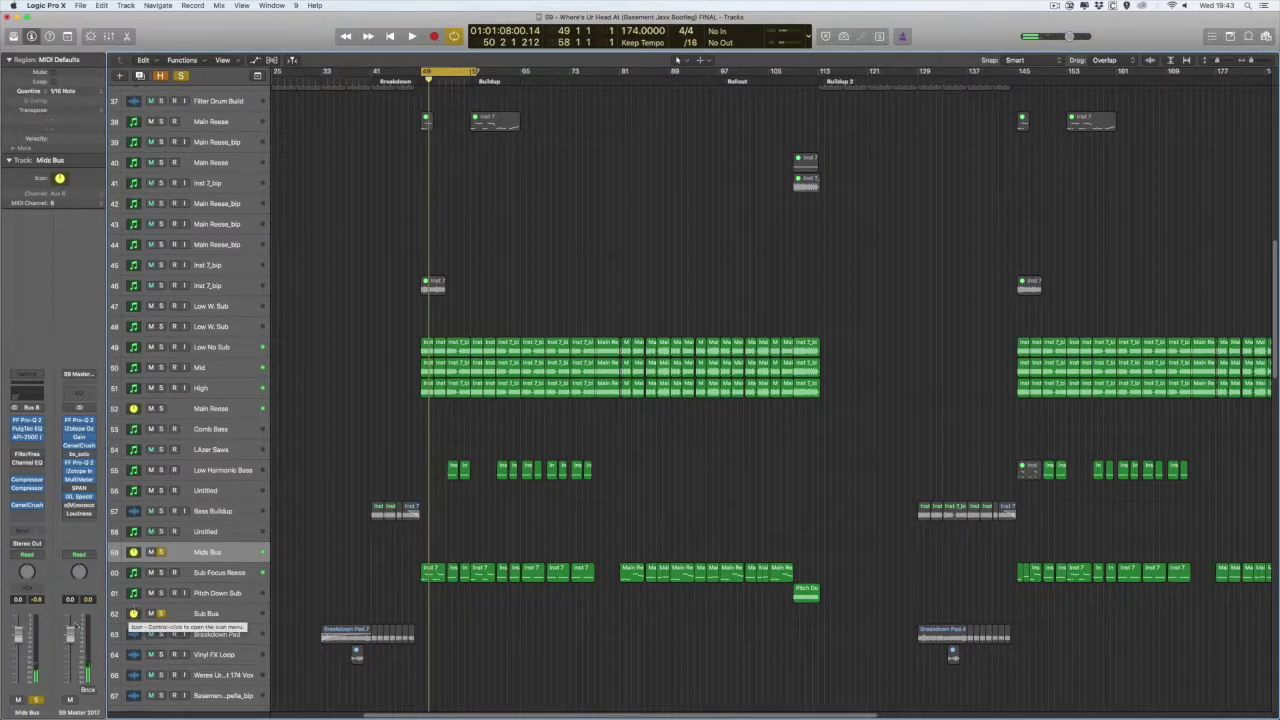
Open the Mids Bus's PuigTec EQP1A over the arrangement, examine its settings with the loop playing, and close it.
{"action": "left_click", "coordinate": [28, 428]}
{"action": "left_click_drag", "start_coordinate": [262, 31], "coordinate": [705, 146]}
{"action": "left_click_drag", "start_coordinate": [745, 210], "coordinate": [745, 245]}
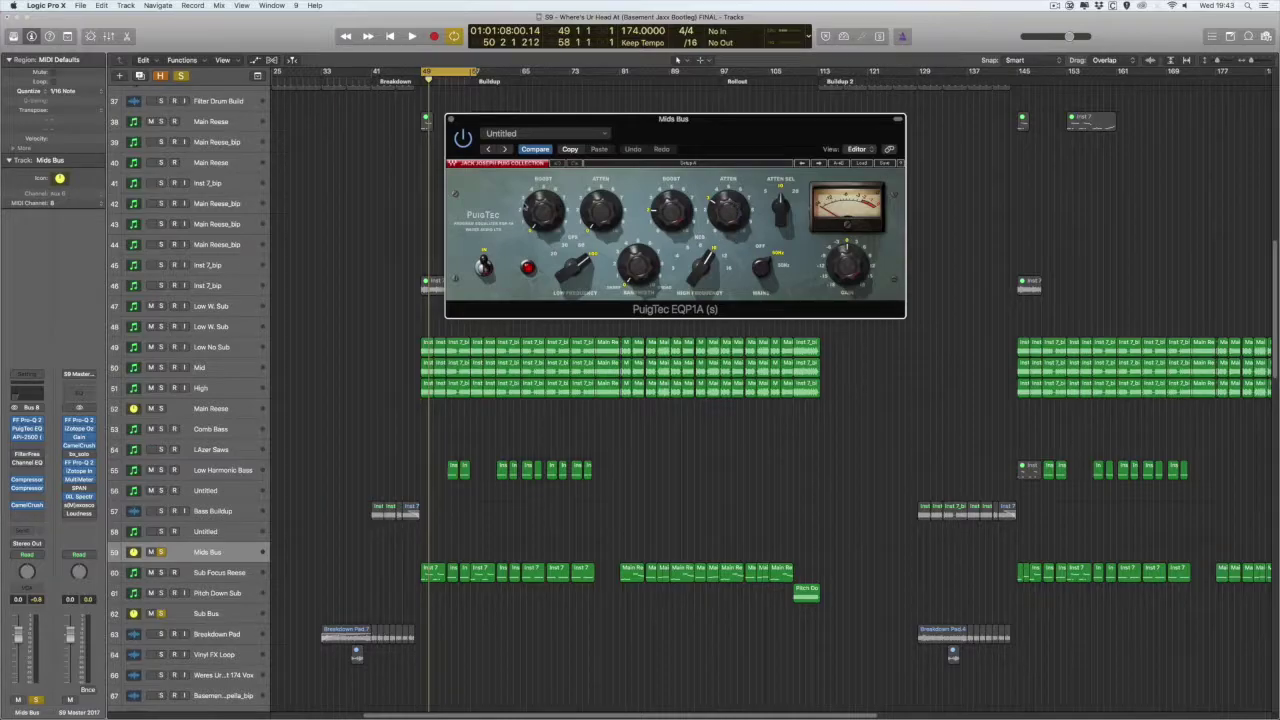
{"action": "key", "text": "space"}
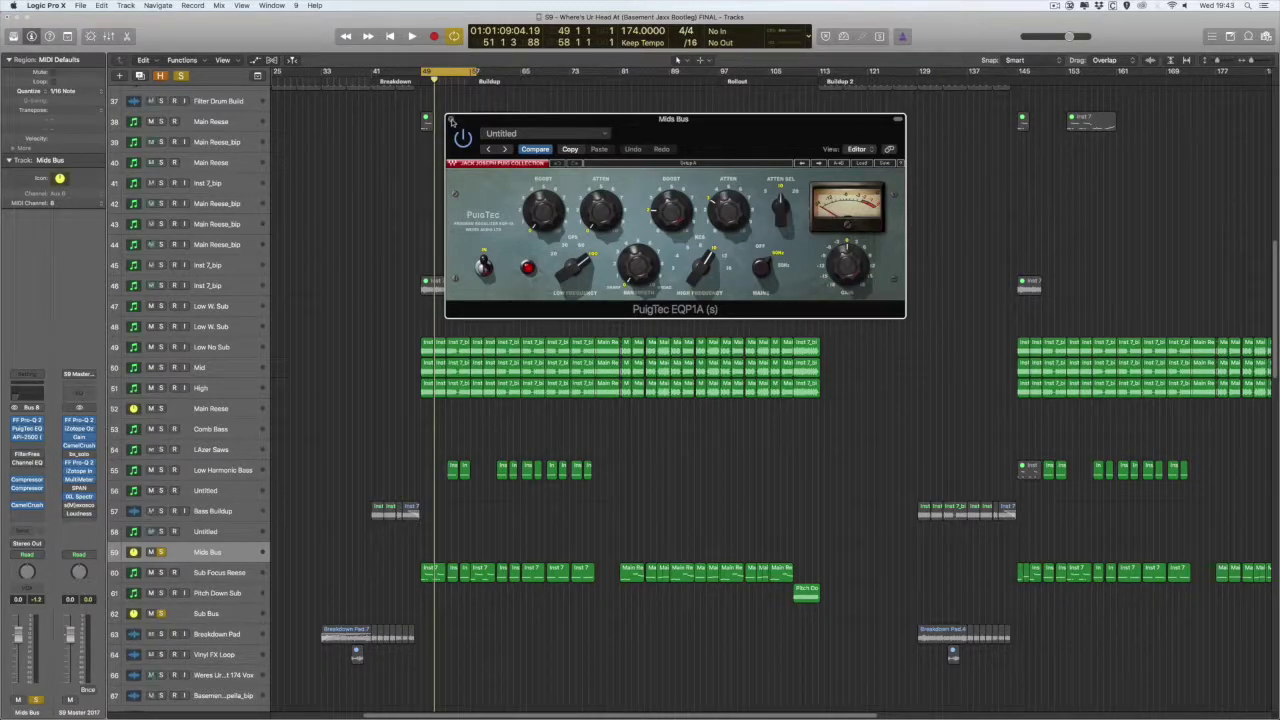
{"action": "left_click", "coordinate": [763, 283]}
{"action": "key", "text": "super+w"}
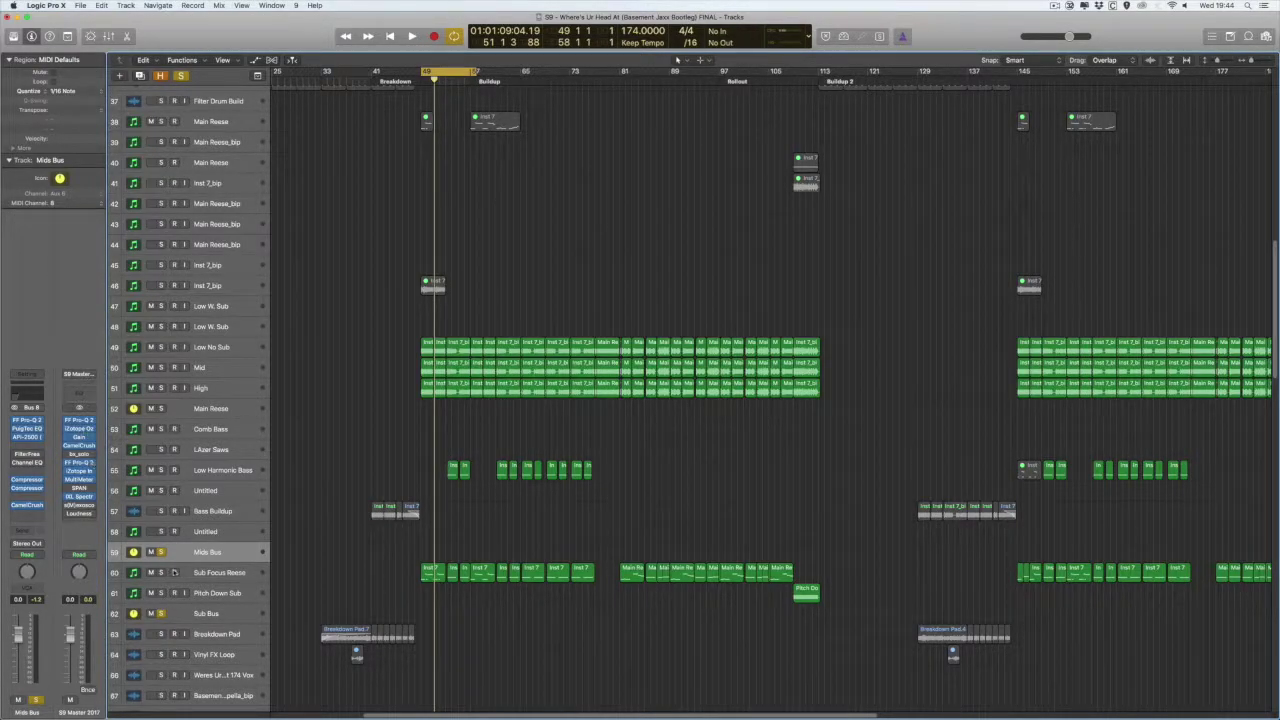
Open the Mids Bus's API-2500 compressor, audition it with and without bypass on the loop, and hide its window.
{"action": "left_click", "coordinate": [28, 437]}
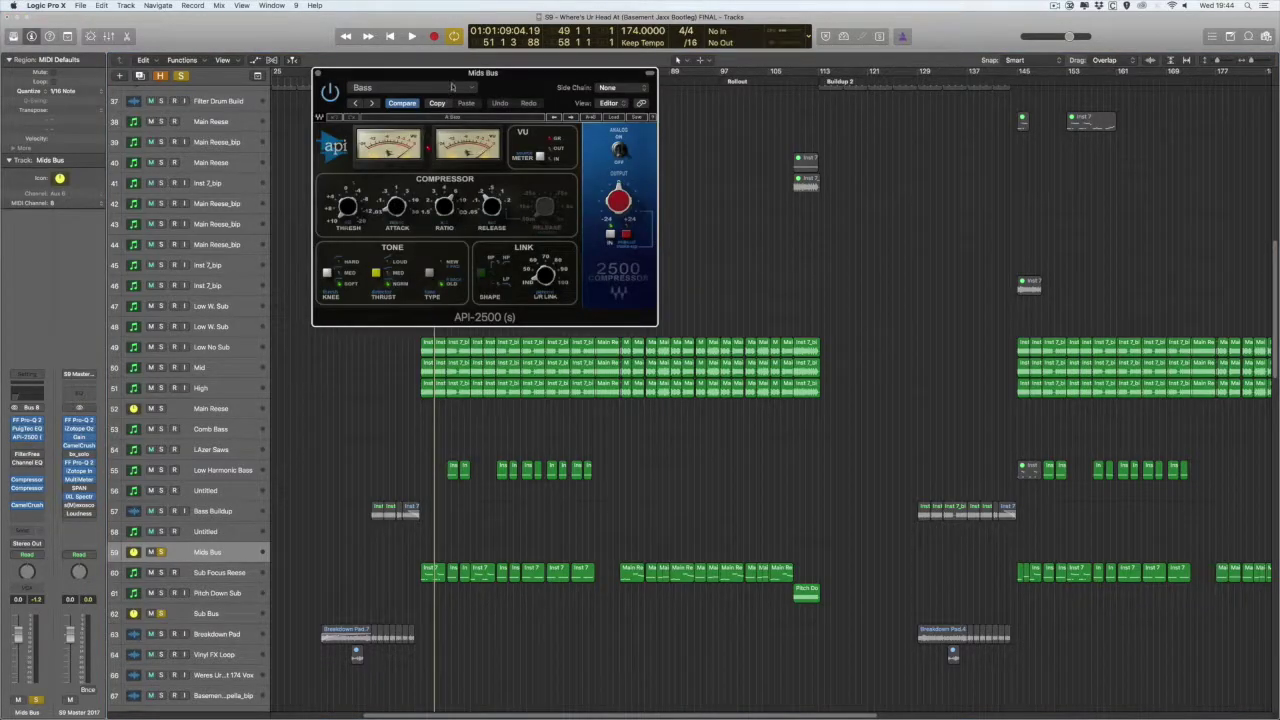
{"action": "left_click_drag", "start_coordinate": [486, 78], "coordinate": [722, 203]}
{"action": "key", "text": "space"}
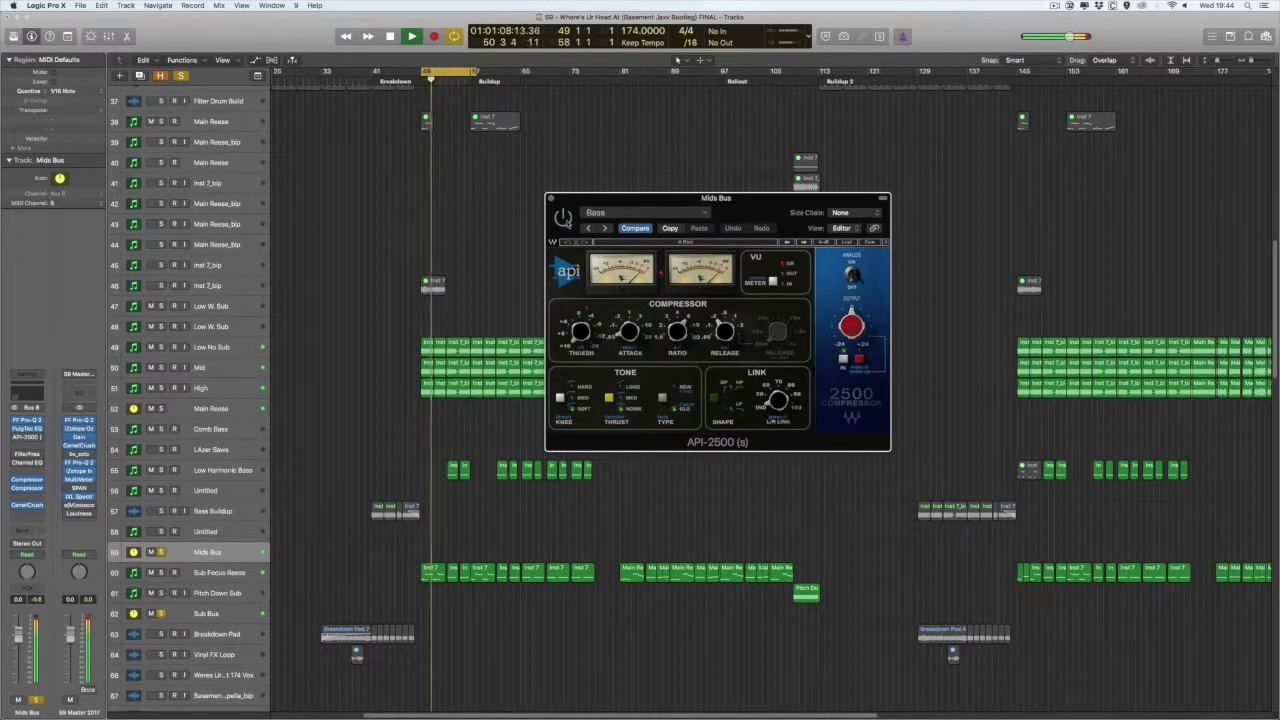
{"action": "key", "text": "space"}
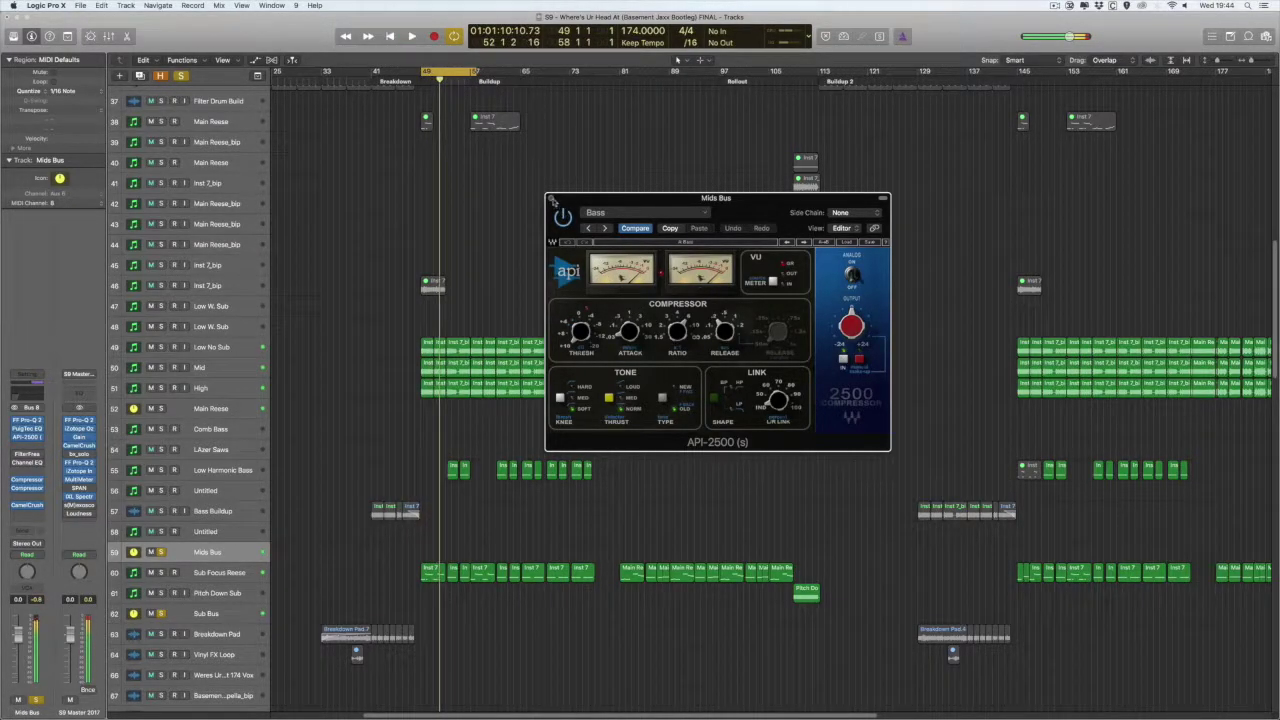
{"action": "key", "text": "v"}
Unsolo the Mids Bus and Sub Bus, and reopen the Mids Bus's API-2500 compressor over the arrangement.
{"action": "left_click", "coordinate": [160, 553]}
{"action": "left_click", "coordinate": [161, 614]}
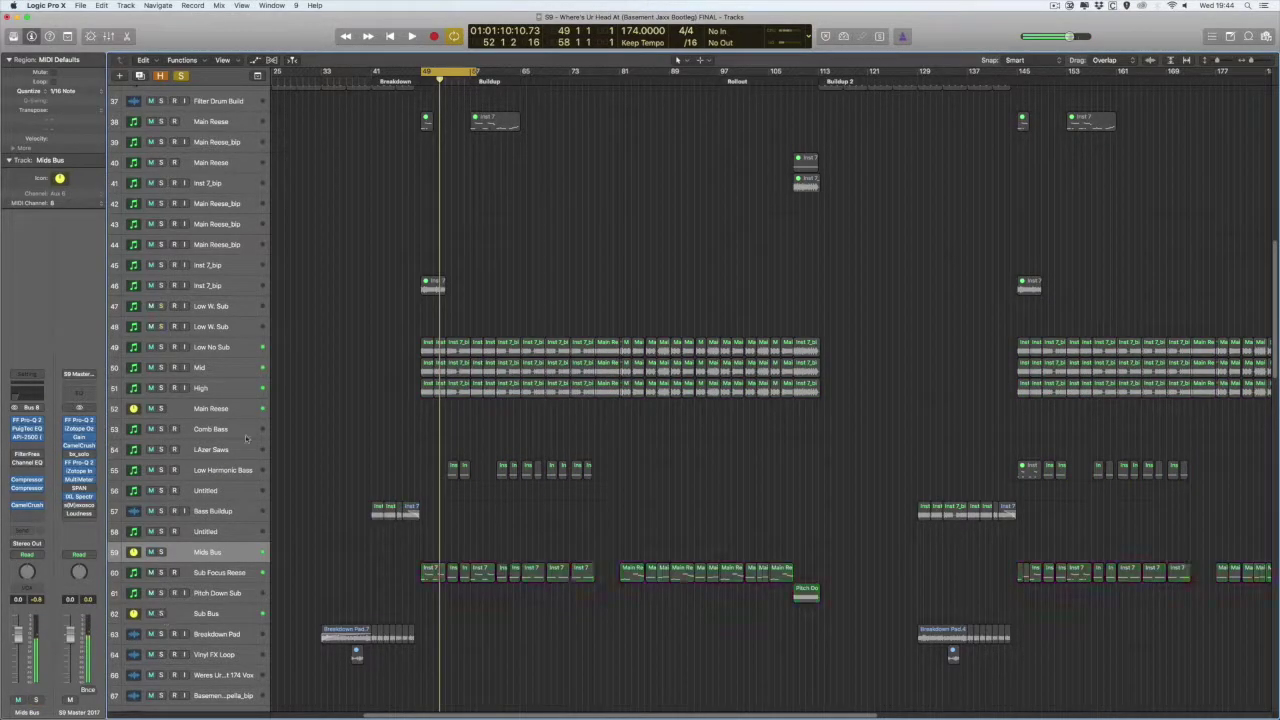
{"action": "left_click", "coordinate": [161, 410]}
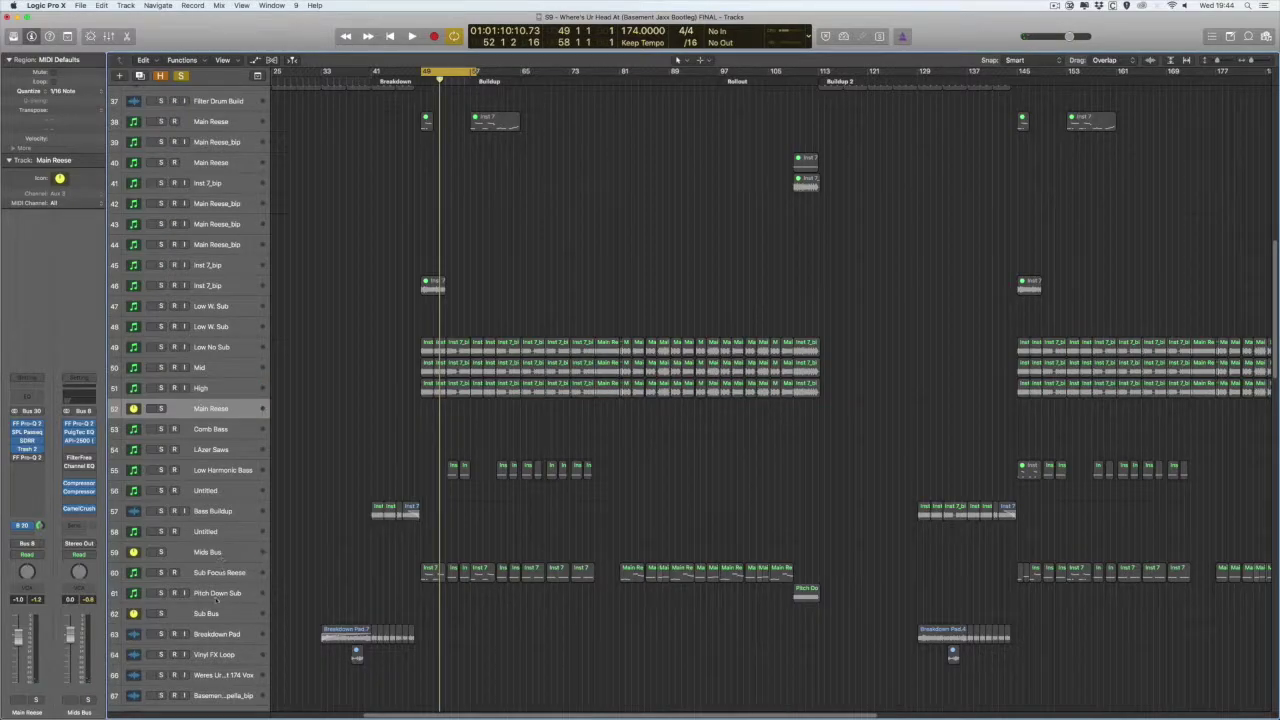
{"action": "left_click", "coordinate": [220, 553]}
{"action": "left_click", "coordinate": [28, 437]}
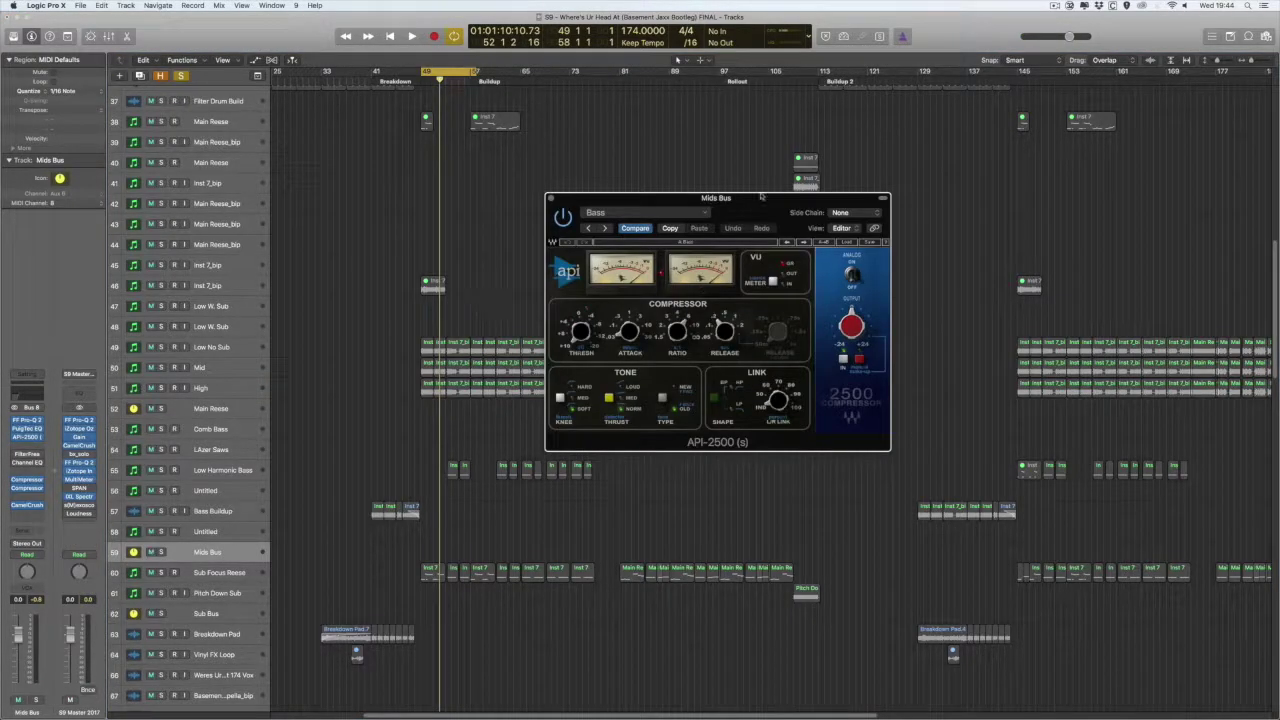
{"action": "left_click_drag", "start_coordinate": [788, 207], "coordinate": [839, 202]}
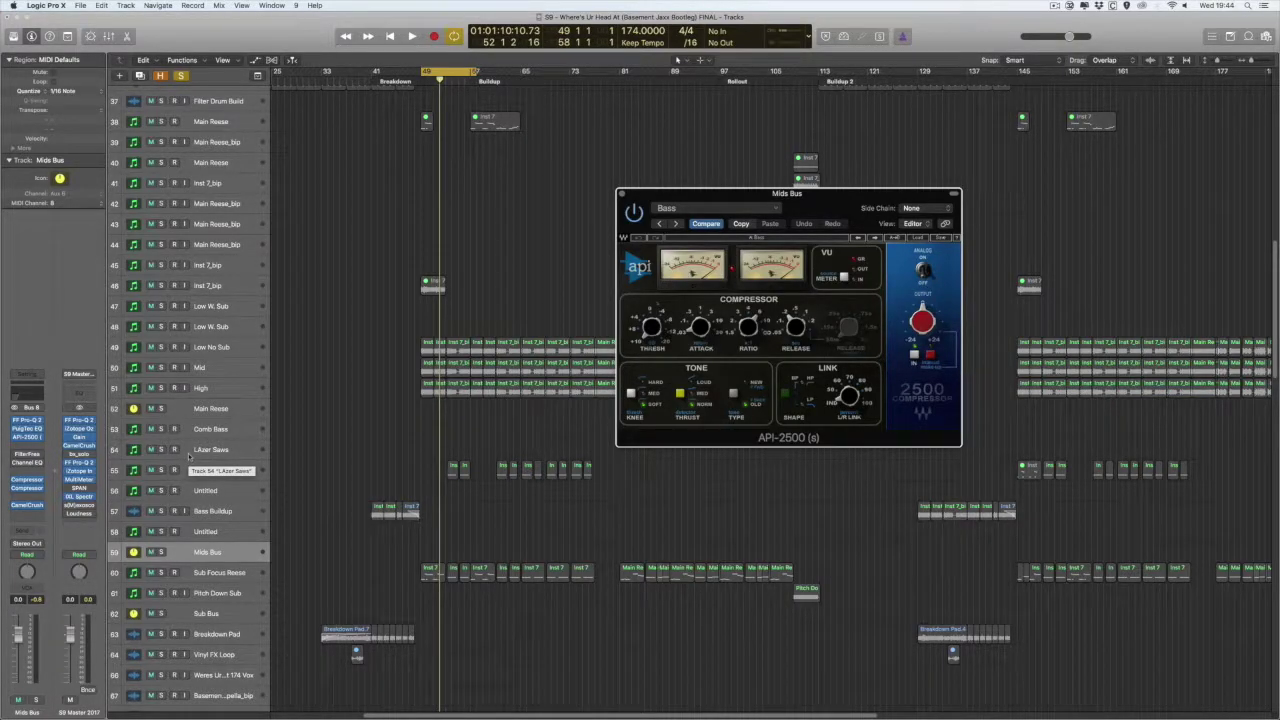
Play the loop in the full mix while toggling the API-2500's bypass, and close the compressor.
{"action": "key", "text": "space"}
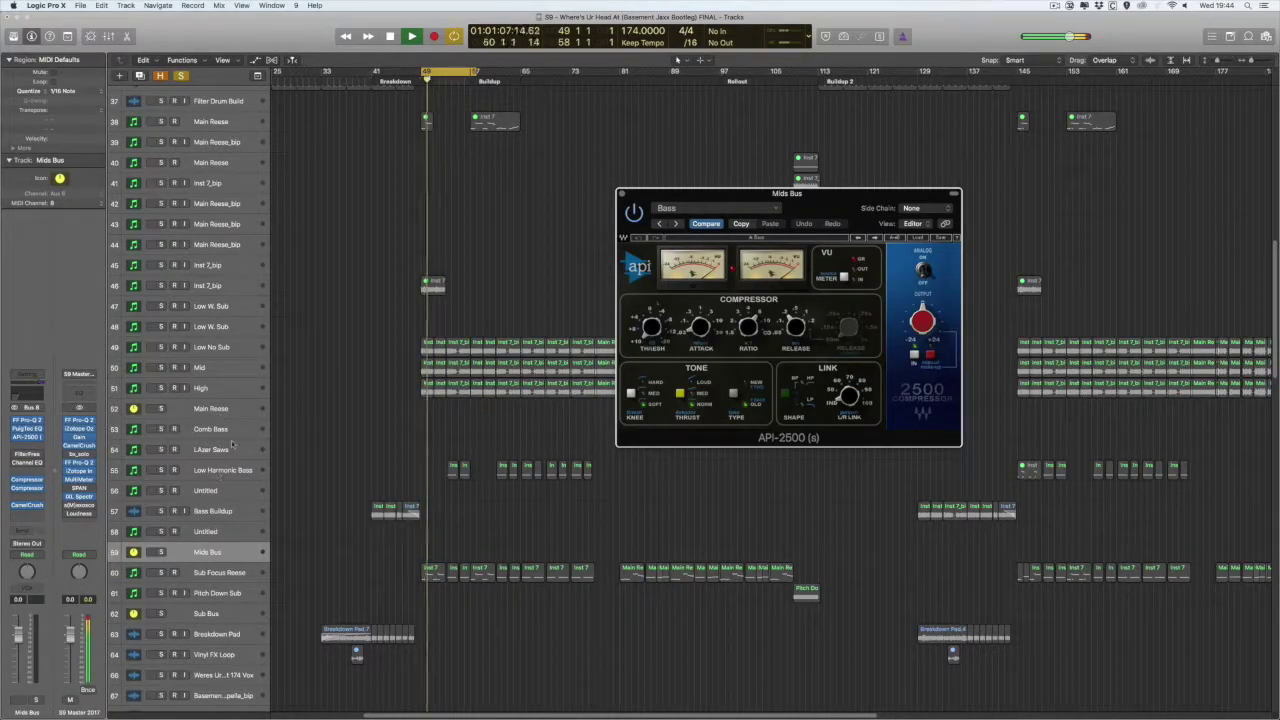
{"action": "left_click", "coordinate": [215, 408]}
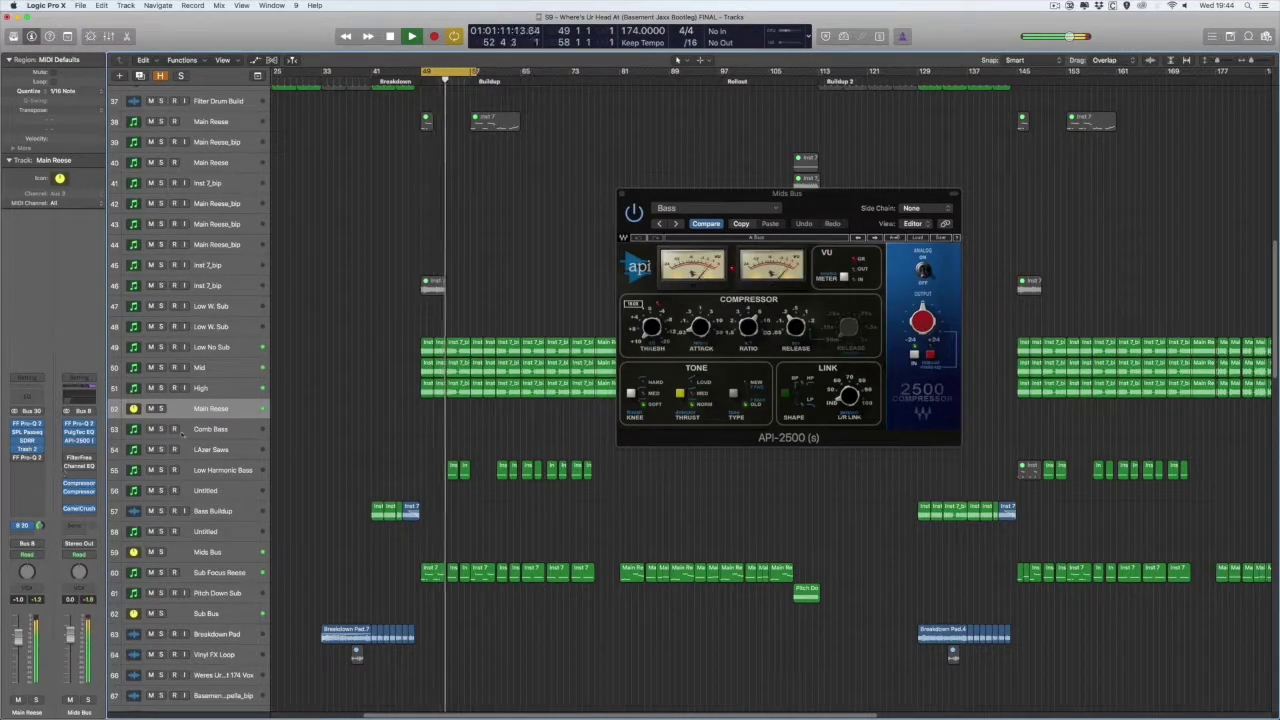
{"action": "left_click", "coordinate": [634, 215]}
{"action": "key", "text": "space"}
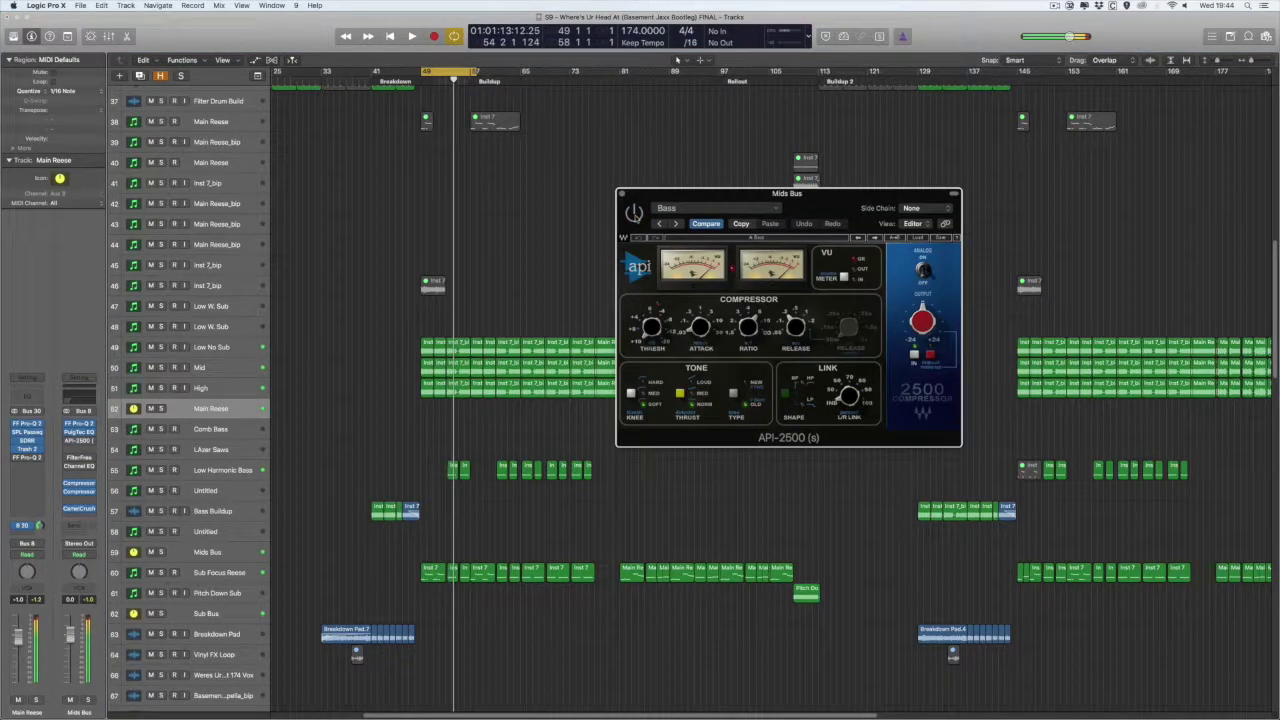
{"action": "key", "text": "space"}
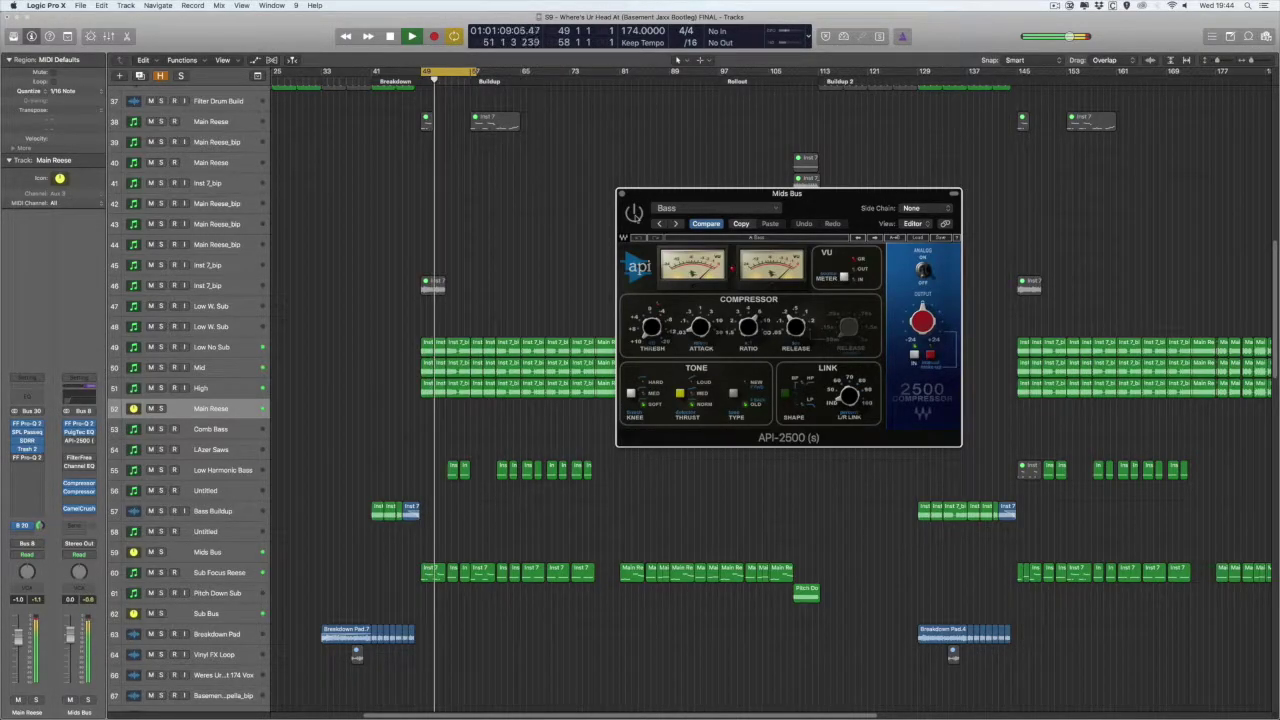
{"action": "key", "text": "space"}
{"action": "left_click", "coordinate": [621, 194]}
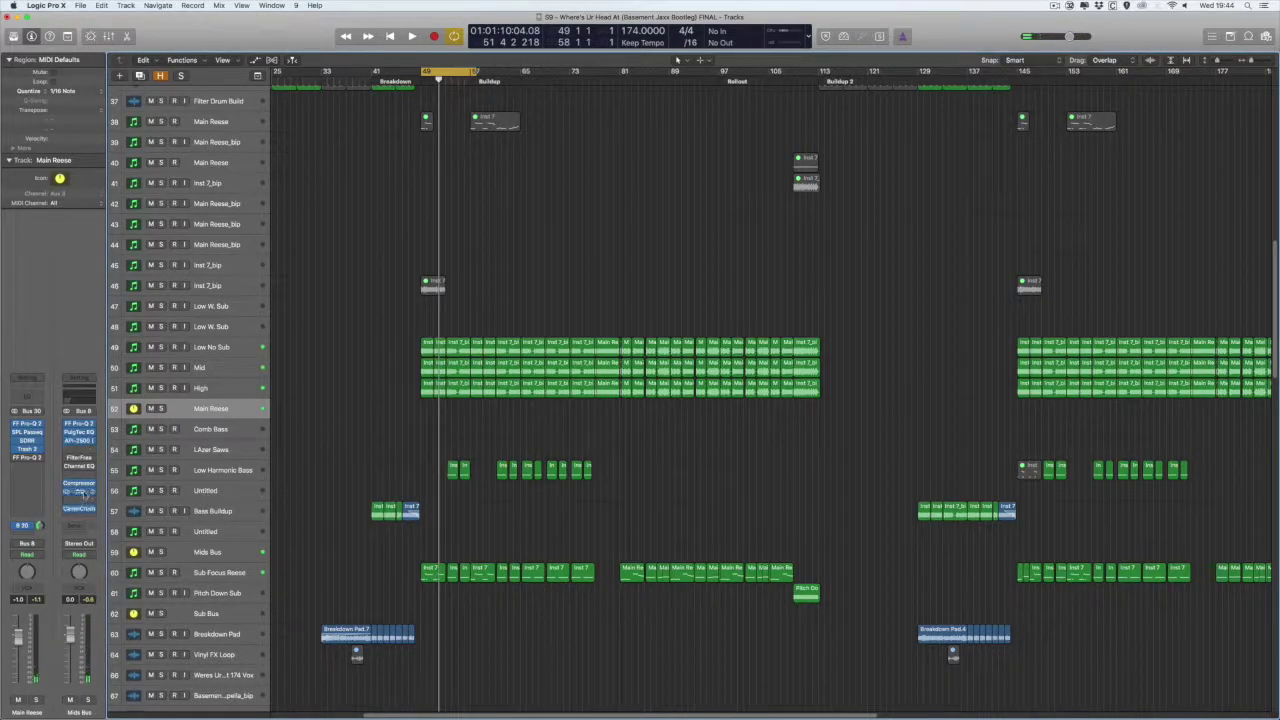
Return to the Mids Bus and open both of its side-chained Compressor plug-ins while the loop plays.
{"action": "left_click", "coordinate": [79, 484]}
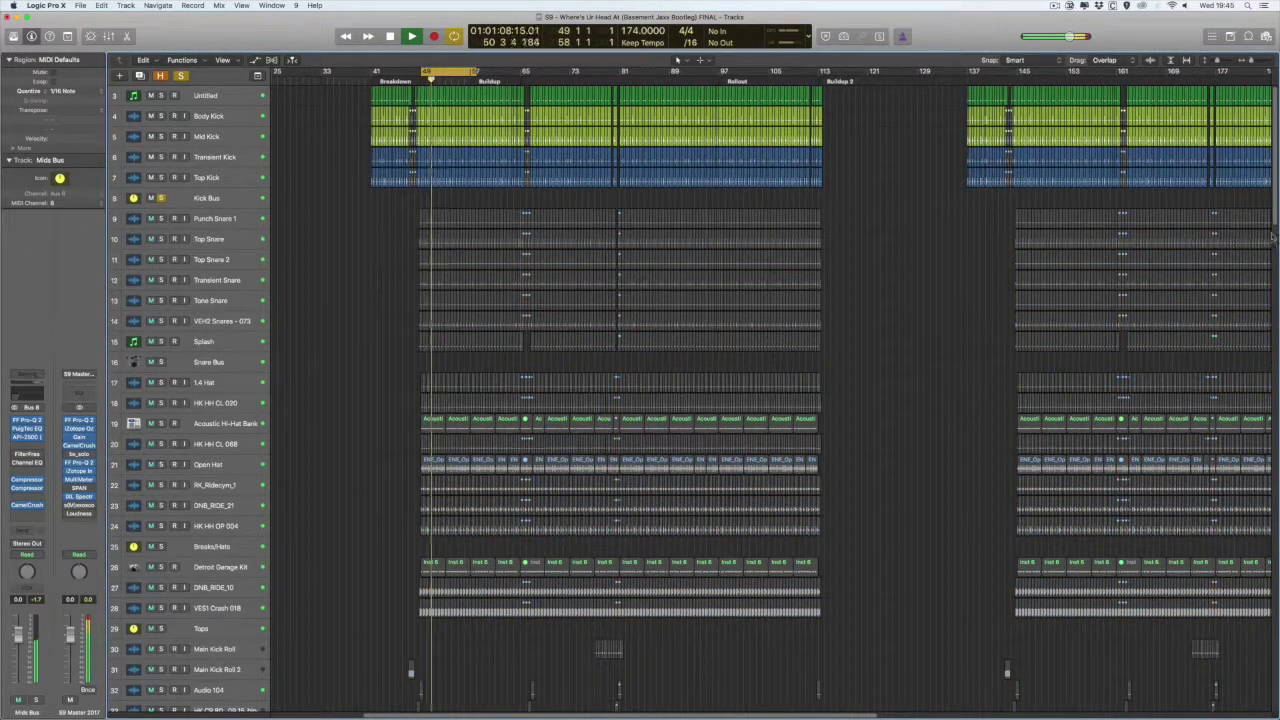
{"action": "scroll", "coordinate": [677, 60], "scroll_direction": "down", "scroll_amount": 10}
{"action": "scroll", "coordinate": [677, 60], "scroll_direction": "down", "scroll_amount": 5}
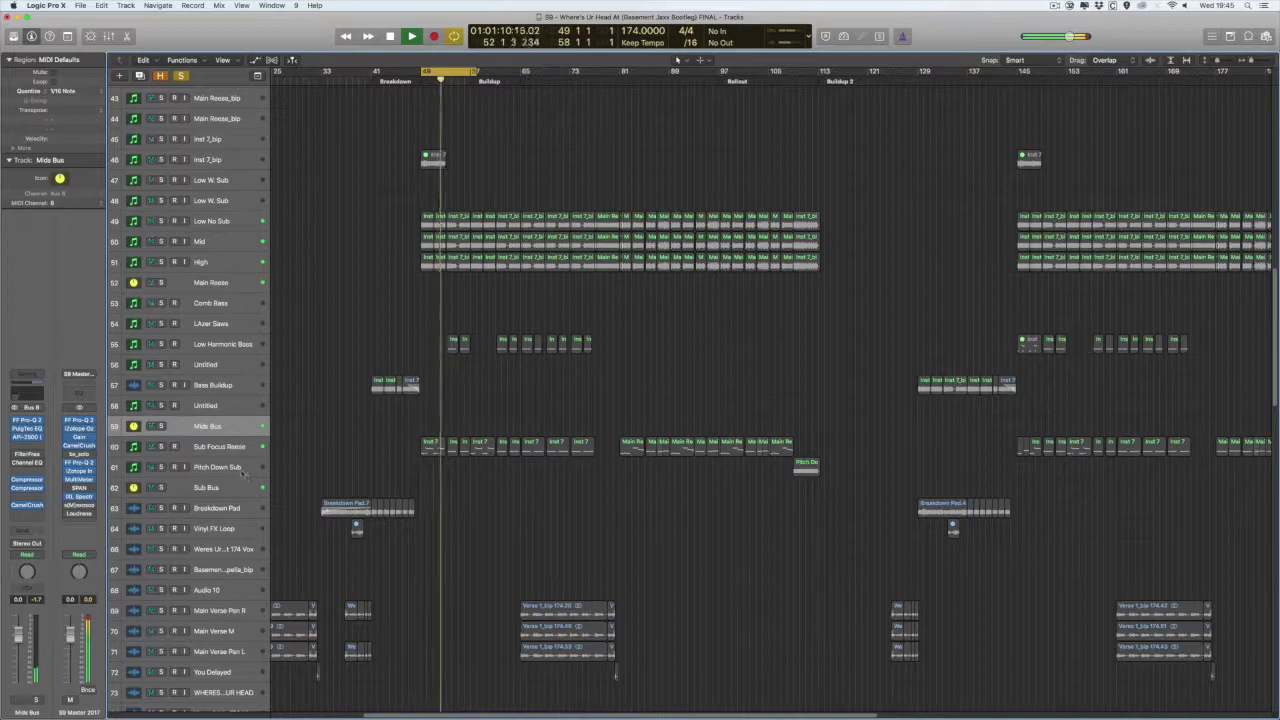
{"action": "left_click", "coordinate": [27, 487]}
{"action": "left_click", "coordinate": [27, 480]}
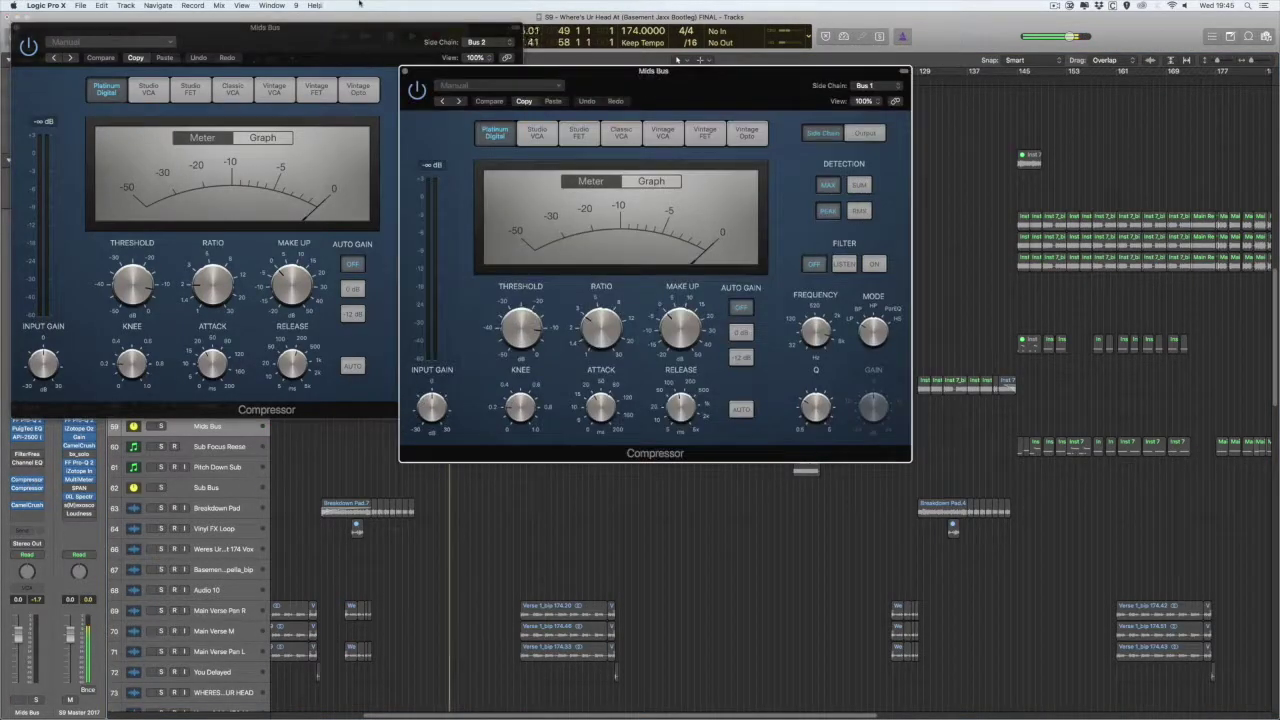
Solo the Mids Bus and spread its two Compressor windows apart so both gain-reduction meters can be watched.
{"action": "scroll", "coordinate": [176, 651], "scroll_direction": "up", "scroll_amount": 6}
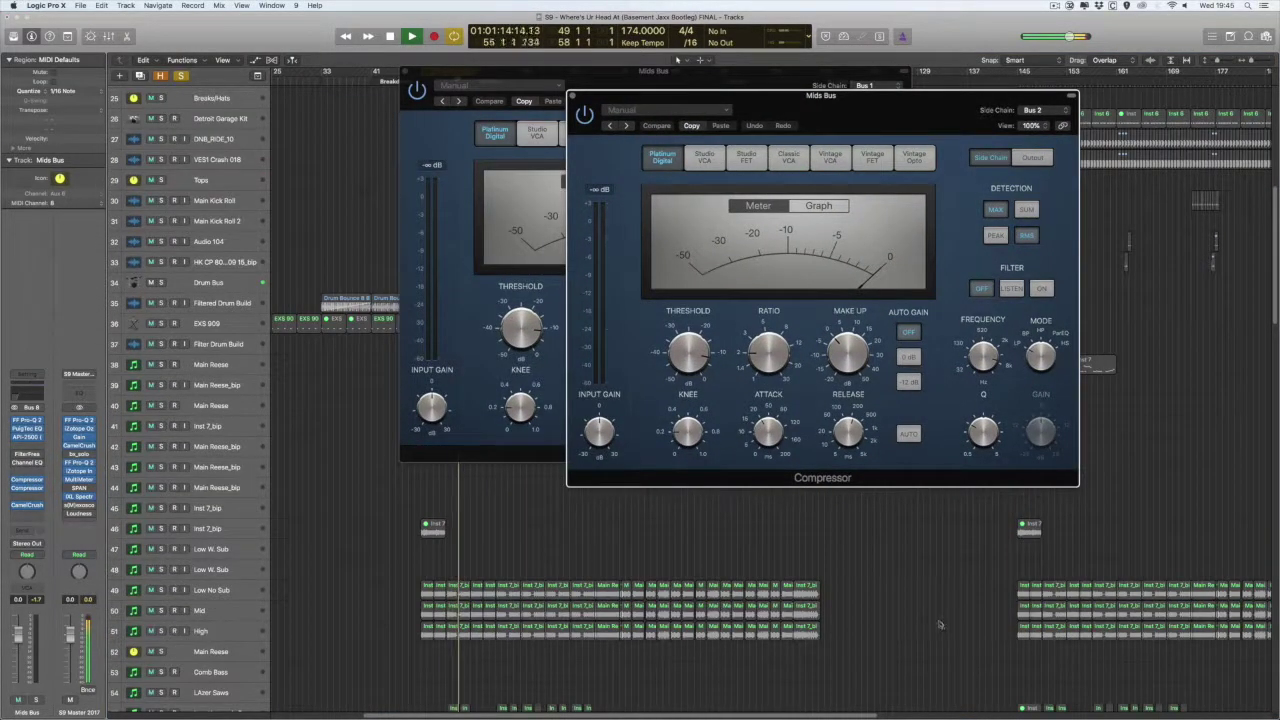
{"action": "scroll", "coordinate": [170, 662], "scroll_direction": "down", "scroll_amount": 3}
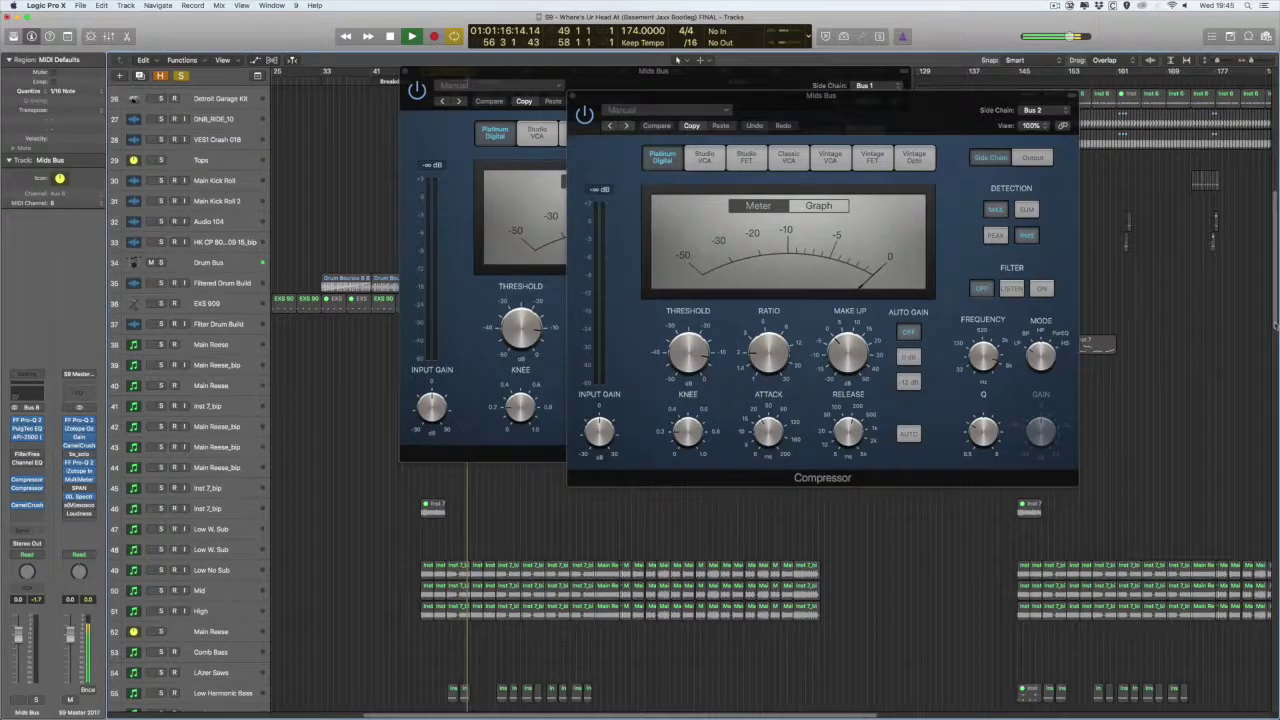
{"action": "left_click", "coordinate": [161, 611]}
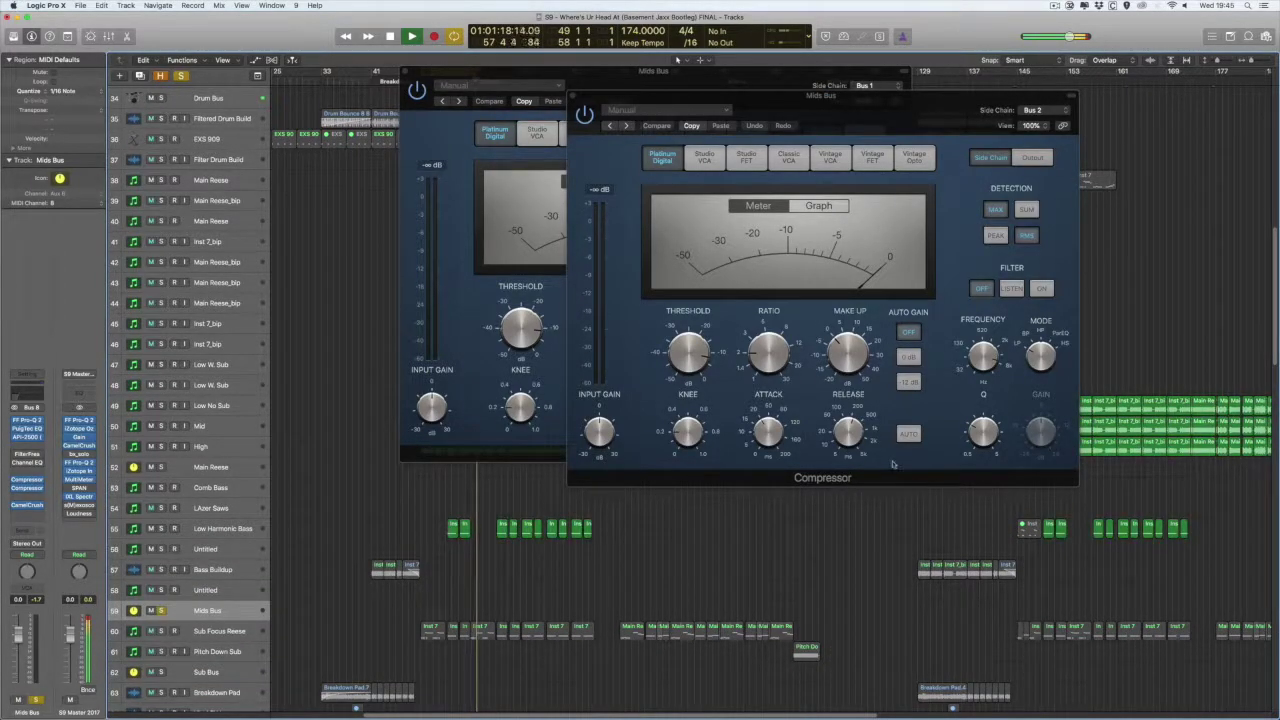
{"action": "left_click_drag", "start_coordinate": [1272, 275], "coordinate": [1272, 302]}
{"action": "left_click_drag", "start_coordinate": [897, 101], "coordinate": [1143, 86]}
{"action": "left_click_drag", "start_coordinate": [694, 79], "coordinate": [508, 139]}
{"action": "left_click_drag", "start_coordinate": [519, 167], "coordinate": [576, 314]}
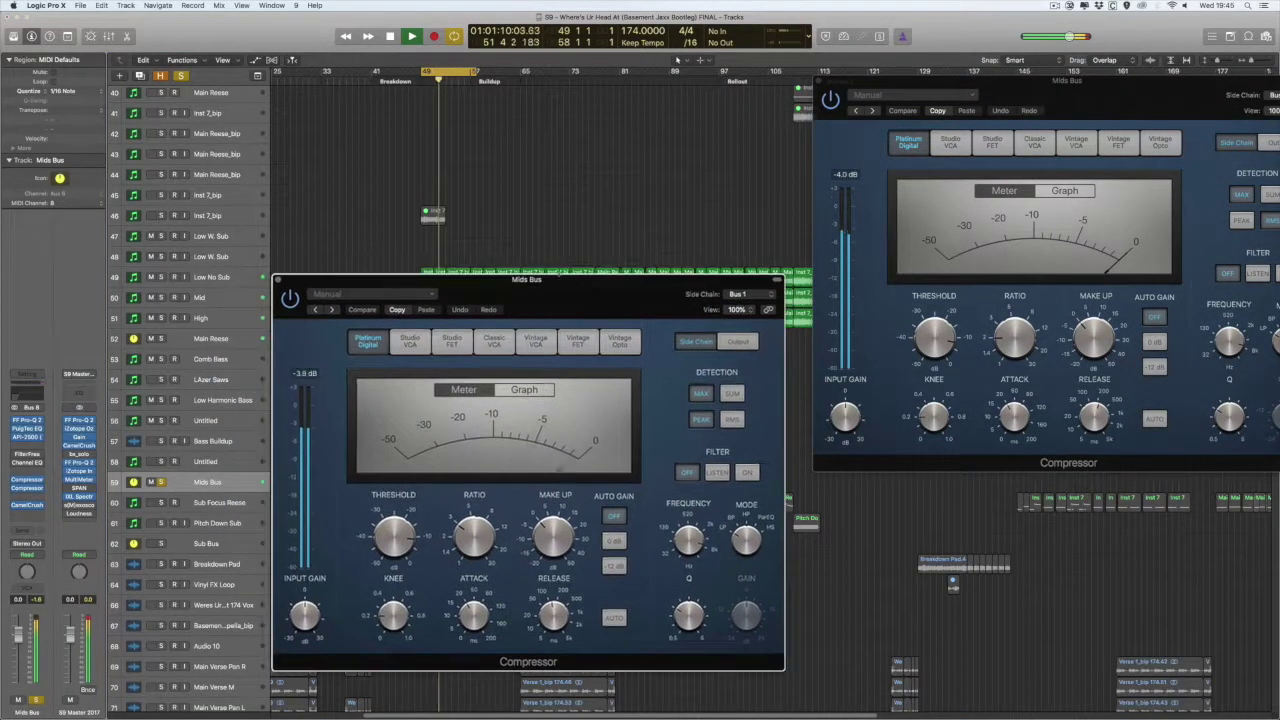
Solo the Snare Bus too and reposition the Bus 1 and Bus 2 side-chain compressors to watch them react.
{"action": "scroll", "coordinate": [183, 348], "scroll_direction": "up", "scroll_amount": 15}
{"action": "left_click", "coordinate": [161, 362]}
{"action": "left_click_drag", "start_coordinate": [566, 293], "coordinate": [564, 227]}
{"action": "left_click_drag", "start_coordinate": [1074, 100], "coordinate": [922, 163]}
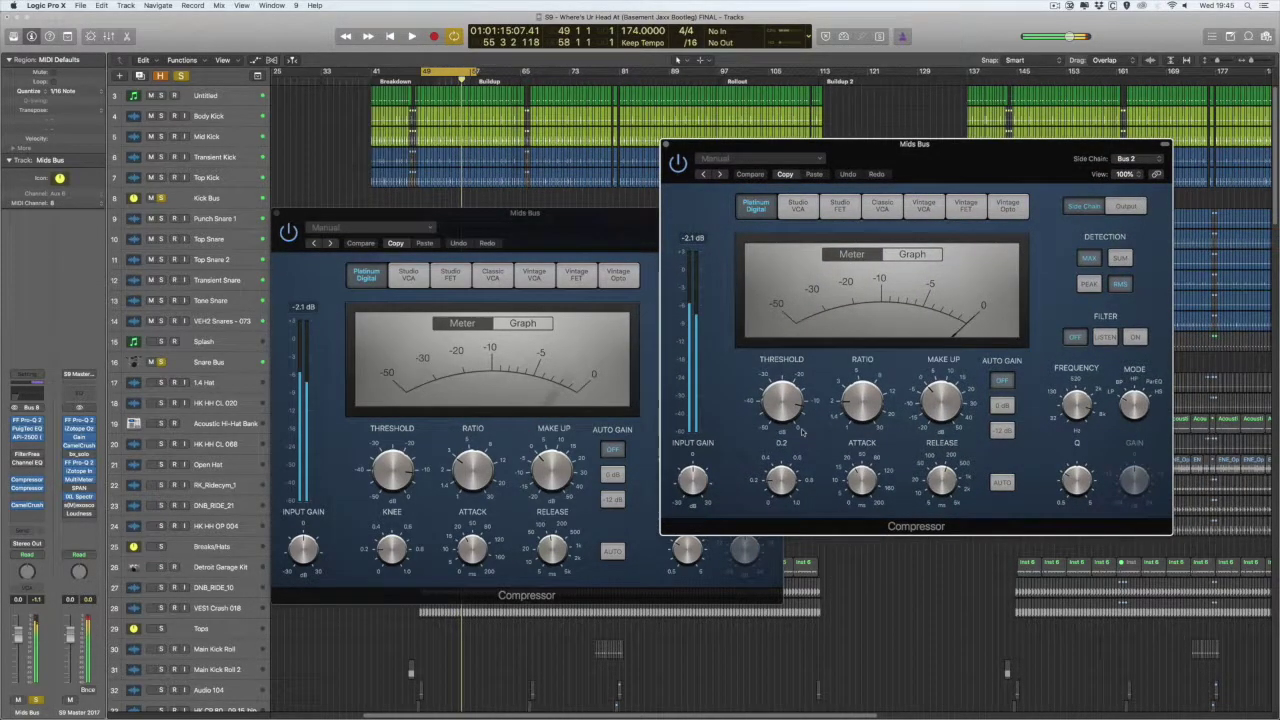
{"action": "left_click_drag", "start_coordinate": [920, 157], "coordinate": [966, 132]}
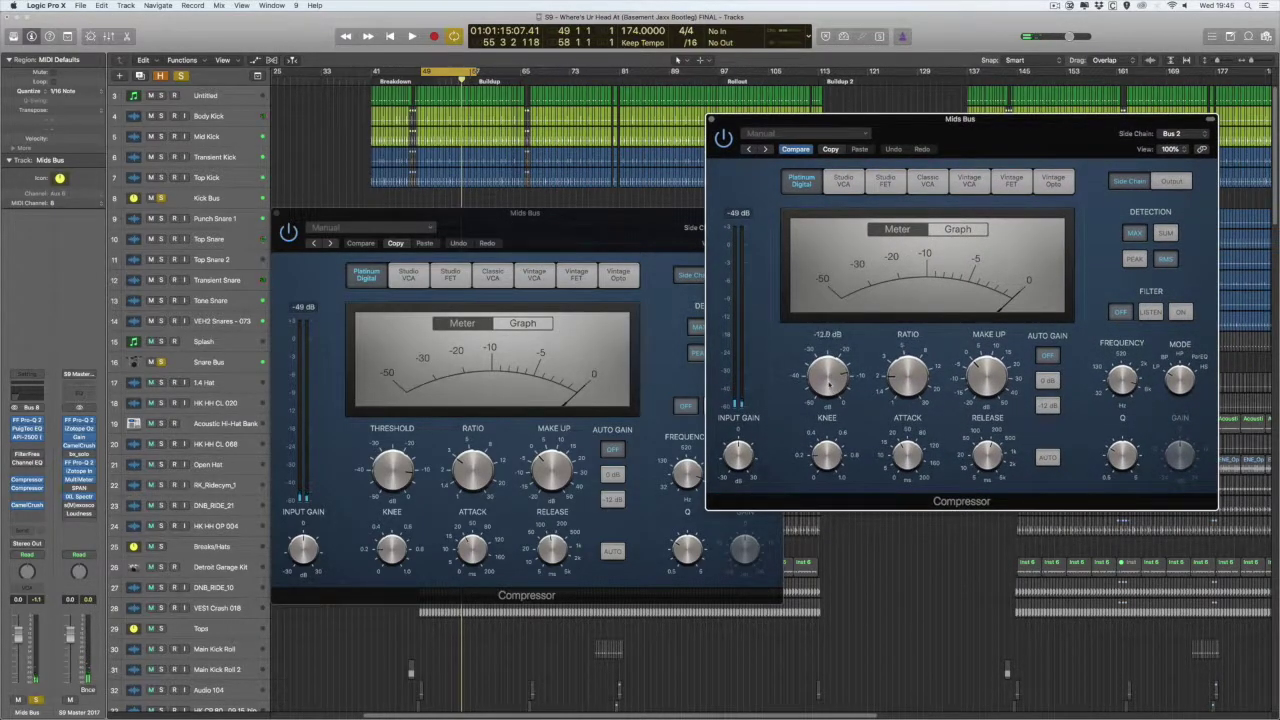
Try other threshold values on the Bus 2 side-chained compressor during playback, and restore the saved setting with Compare.
{"action": "key", "text": "space"}
{"action": "mouse_move", "coordinate": [827, 388]}
{"action": "left_mouse_down"}
{"action": "mouse_move", "coordinate": [827, 420]}
{"action": "mouse_move", "coordinate": [824, 368]}
{"action": "left_mouse_up"}
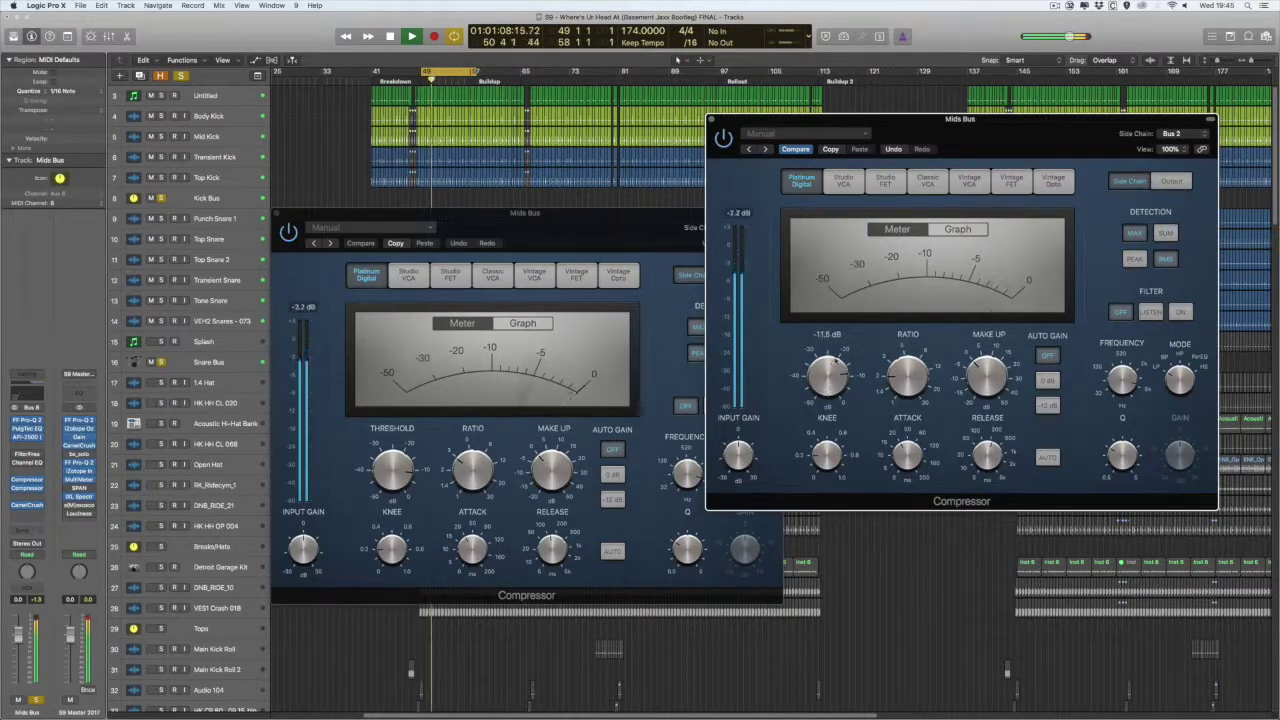
{"action": "key", "text": "space"}
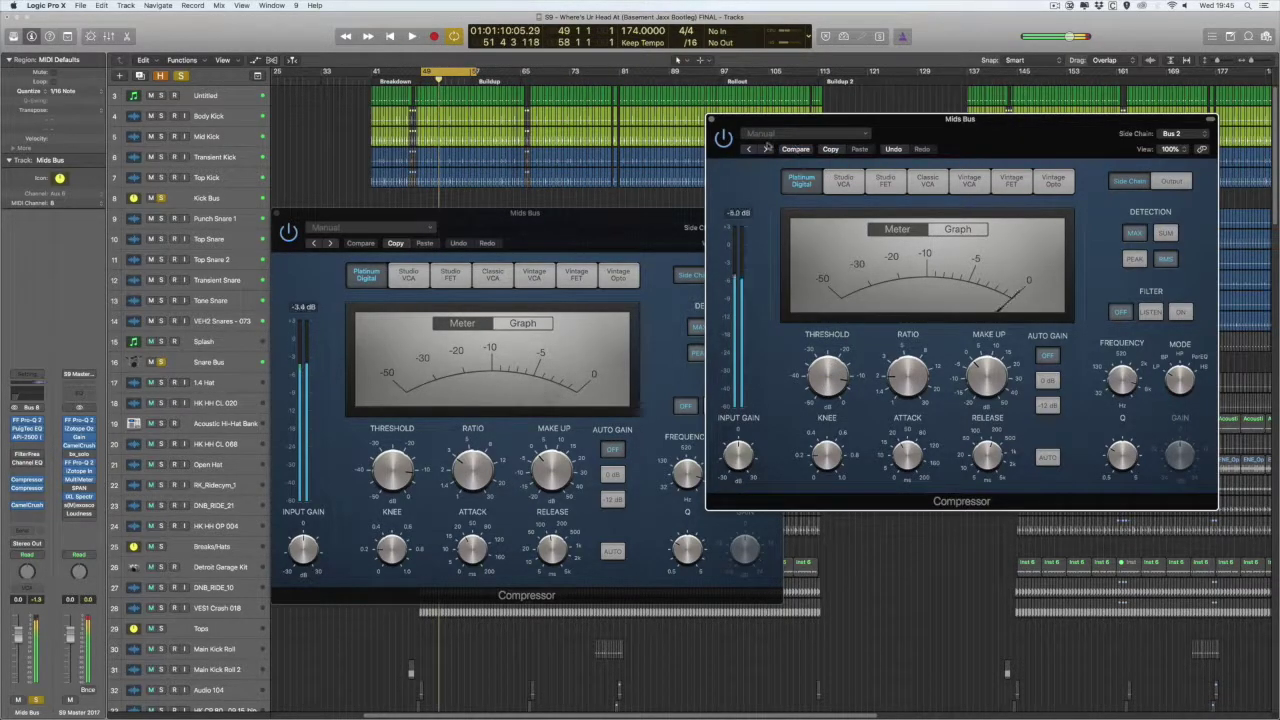
Close both Mids Bus compressors and return to the bass tracks in the track list.
{"action": "left_click", "coordinate": [277, 213]}
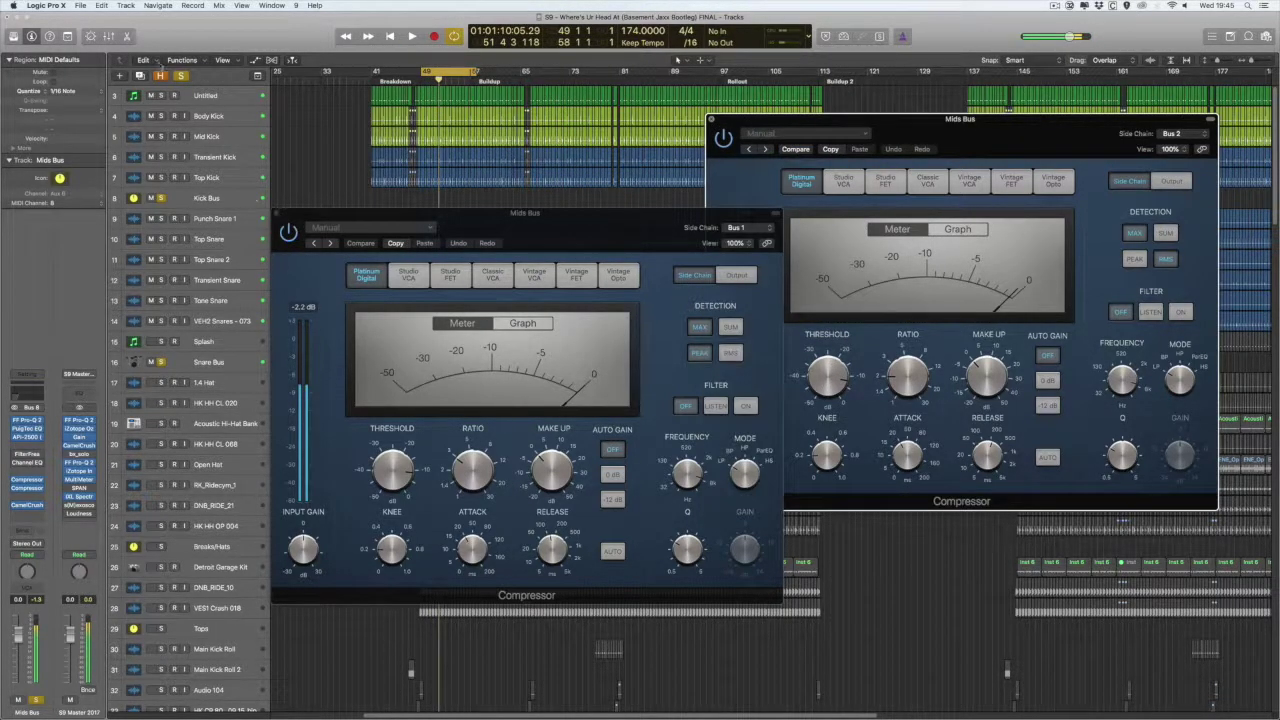
{"action": "key", "text": "super+w"}
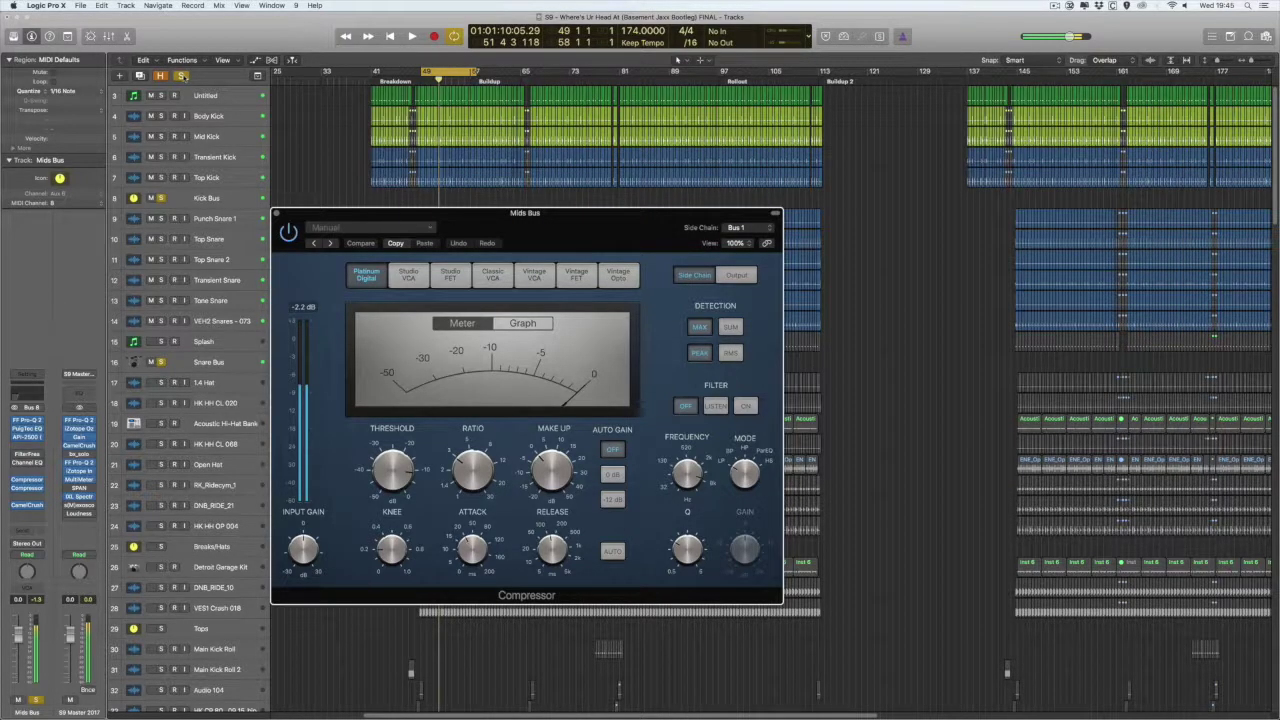
{"action": "key", "text": "super+w"}
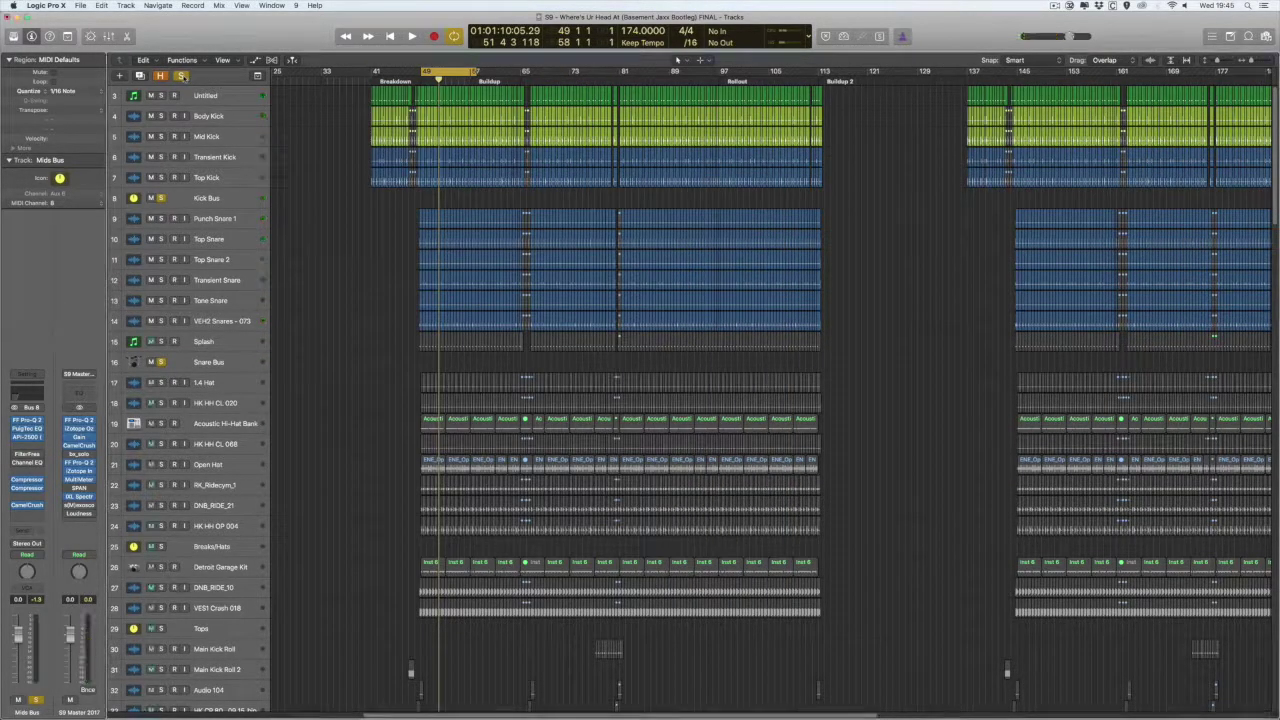
{"action": "scroll", "coordinate": [1273, 243], "scroll_direction": "down", "scroll_amount": 15}
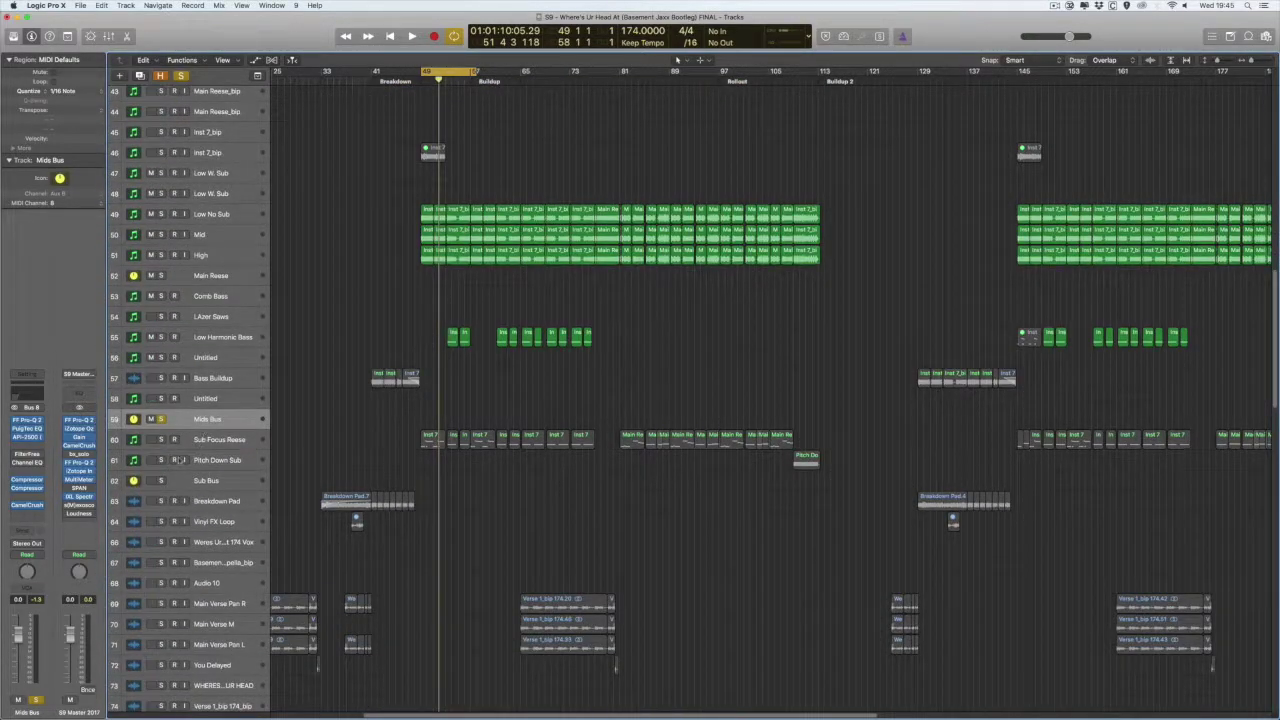
Open the Mids Bus's CamelCrusher in clear view to examine its Annihilate patch, and close it.
{"action": "left_click", "coordinate": [28, 506]}
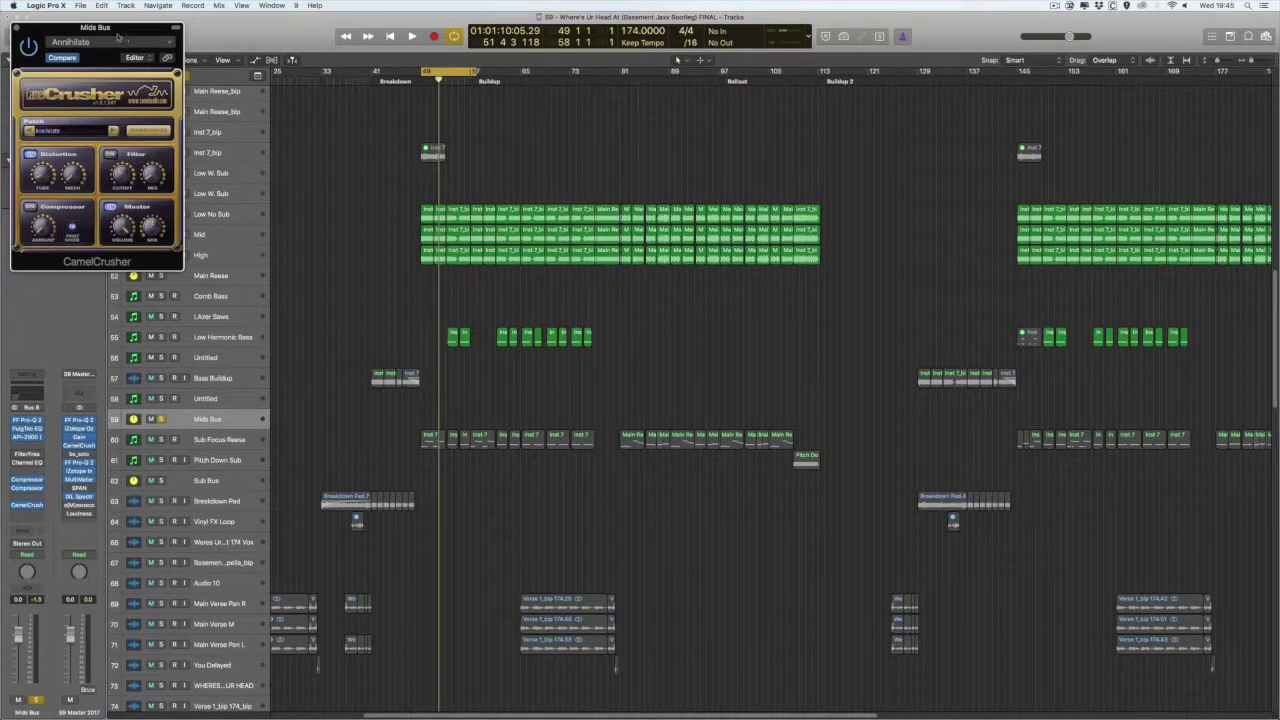
{"action": "left_click_drag", "start_coordinate": [110, 28], "coordinate": [646, 94]}
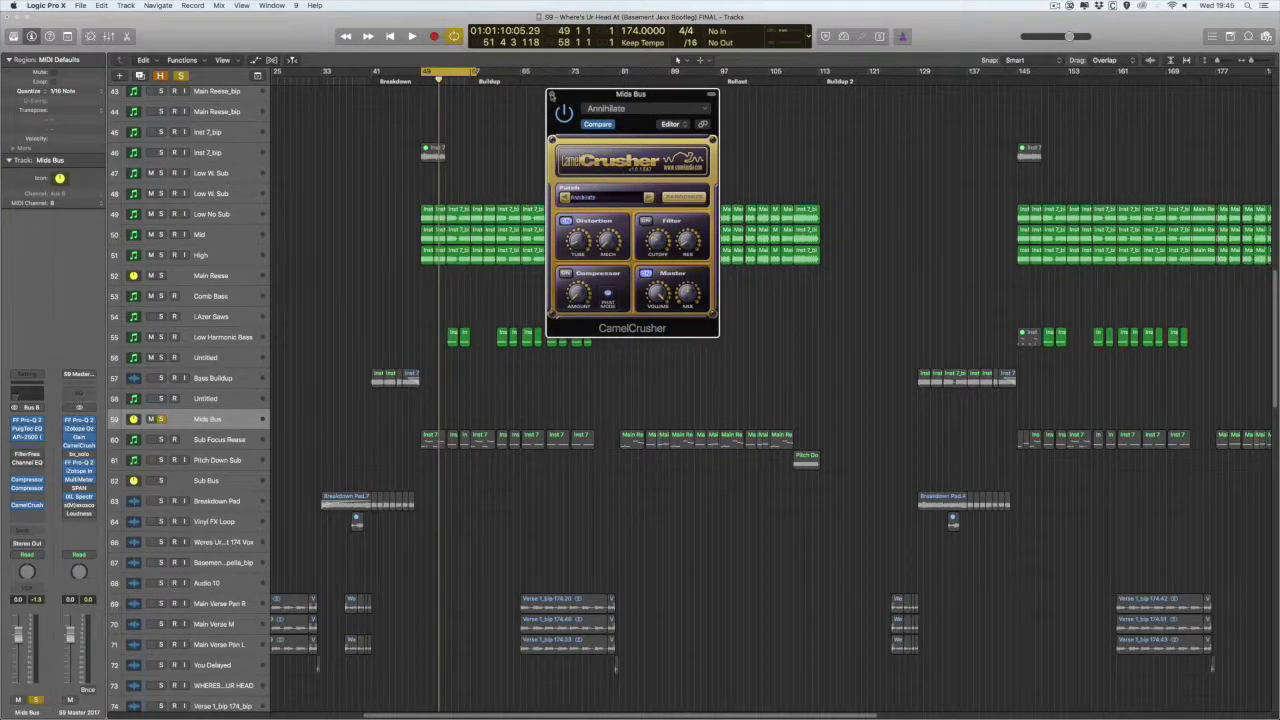
Solo the Sub Bus as well and open its first FabFilter Pro-MB over the arrangement.
{"action": "left_click", "coordinate": [185, 480]}
{"action": "left_click", "coordinate": [161, 481]}
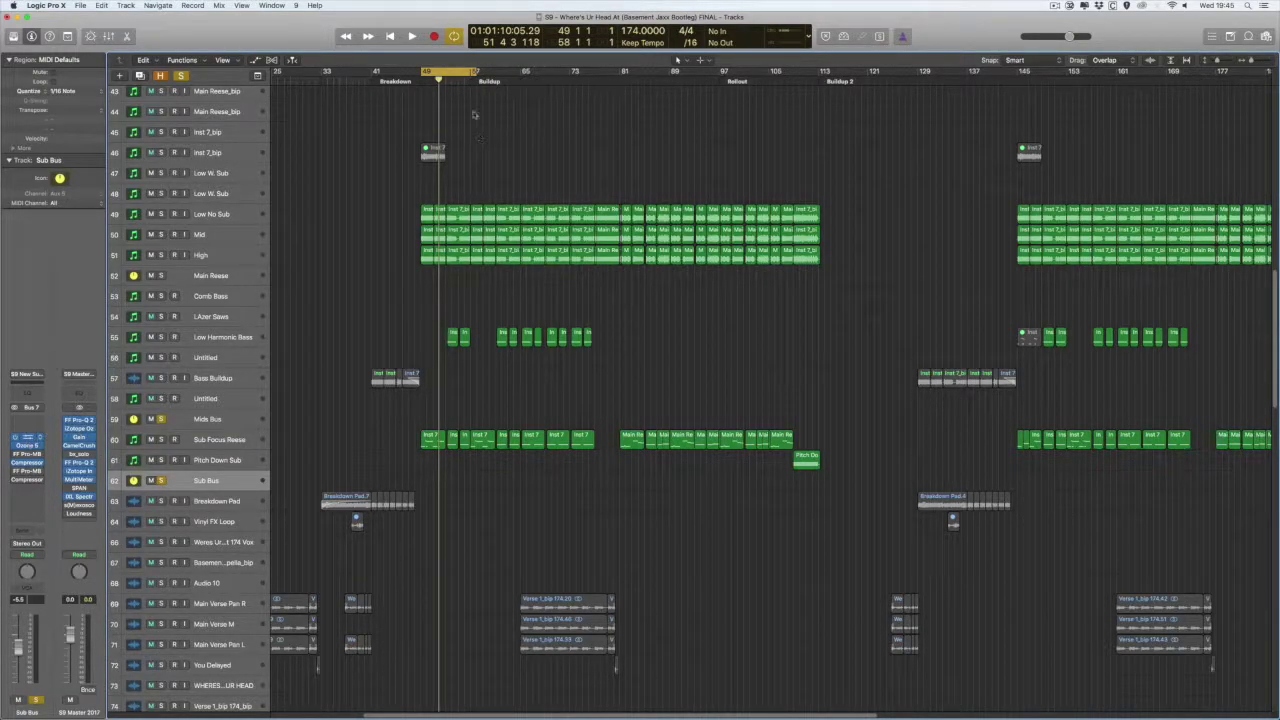
{"action": "left_click", "coordinate": [27, 437]}
{"action": "left_click_drag", "start_coordinate": [233, 22], "coordinate": [670, 91]}
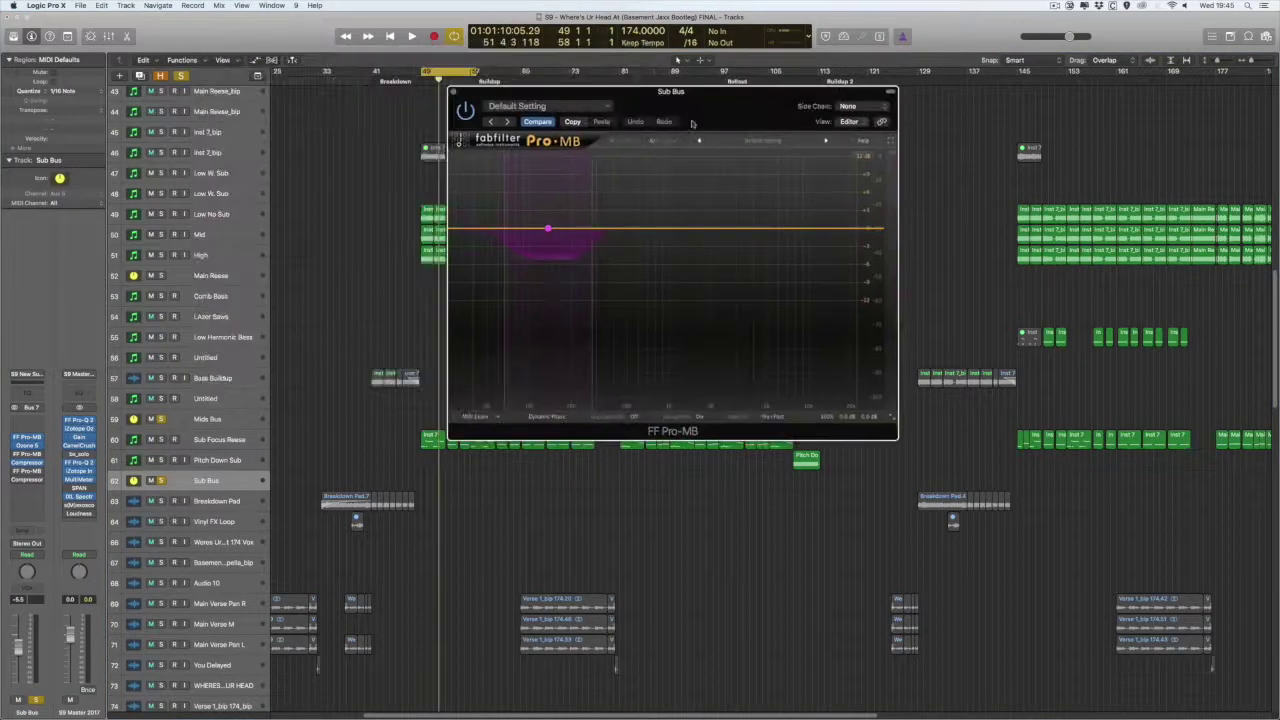
Switch the drum solo from the Snare Bus to the Kick Bus and audition it against the Sub Bus's Pro-MB.
{"action": "scroll", "coordinate": [692, 398], "scroll_direction": "up", "scroll_amount": 1}
{"action": "scroll", "coordinate": [676, 60], "scroll_direction": "up", "scroll_amount": 10}
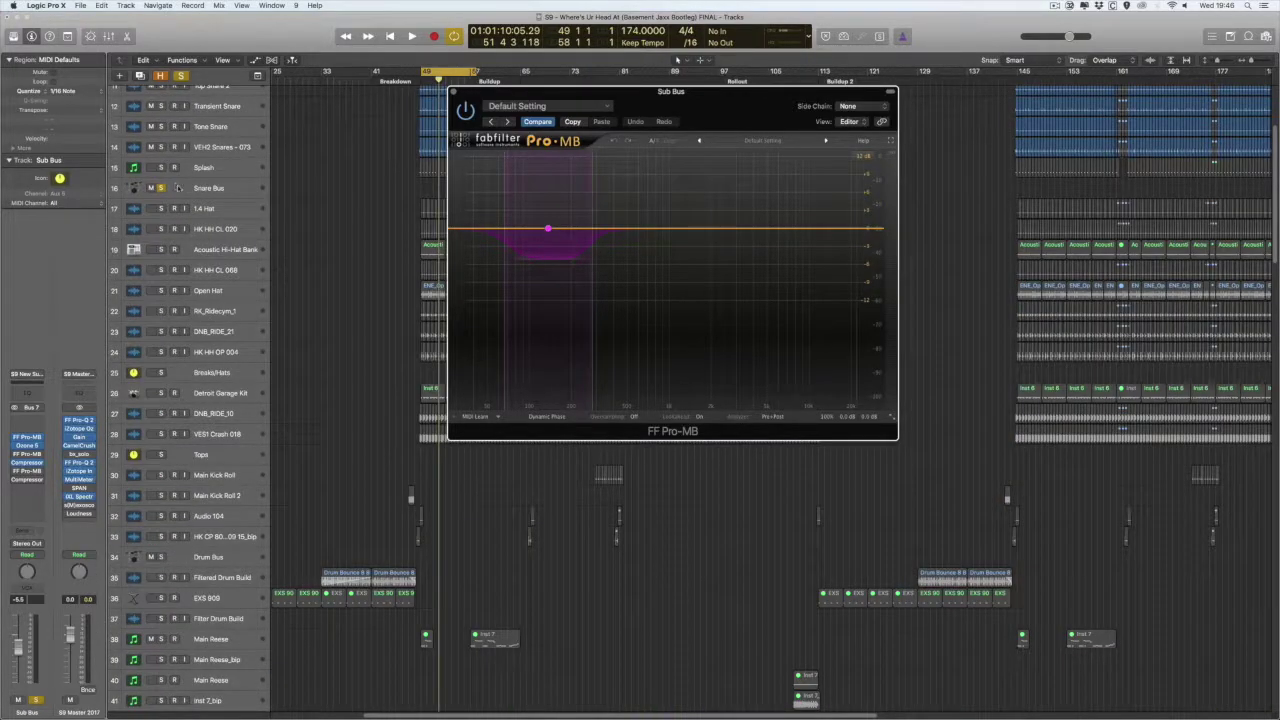
{"action": "key", "text": "space"}
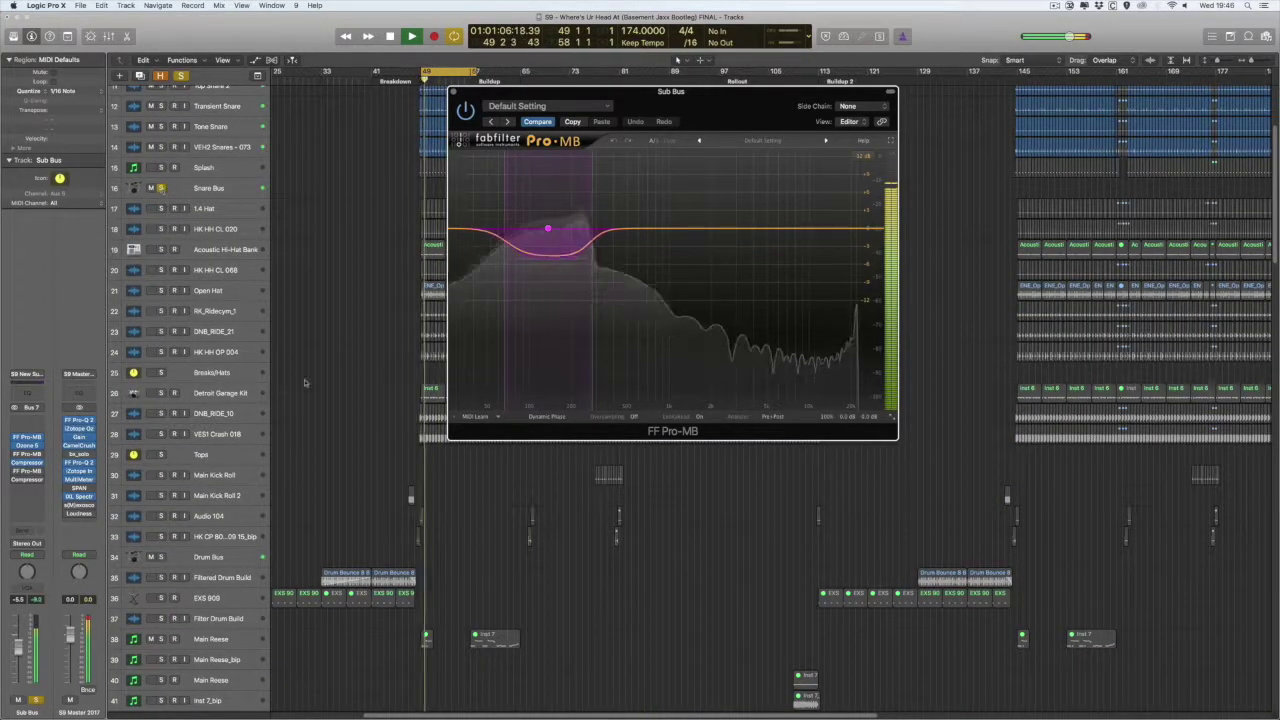
{"action": "scroll", "coordinate": [677, 60], "scroll_direction": "up", "scroll_amount": 3}
{"action": "key", "text": "space"}
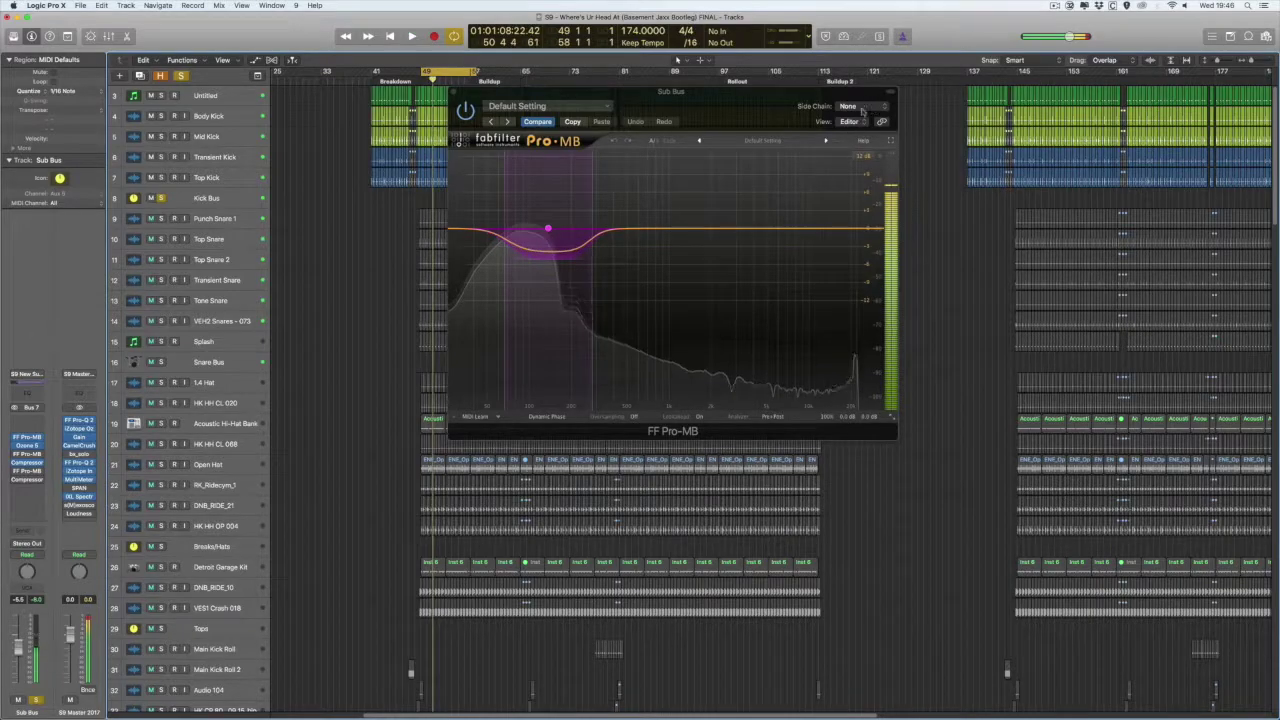
{"action": "left_click_drag", "start_coordinate": [739, 113], "coordinate": [831, 178]}
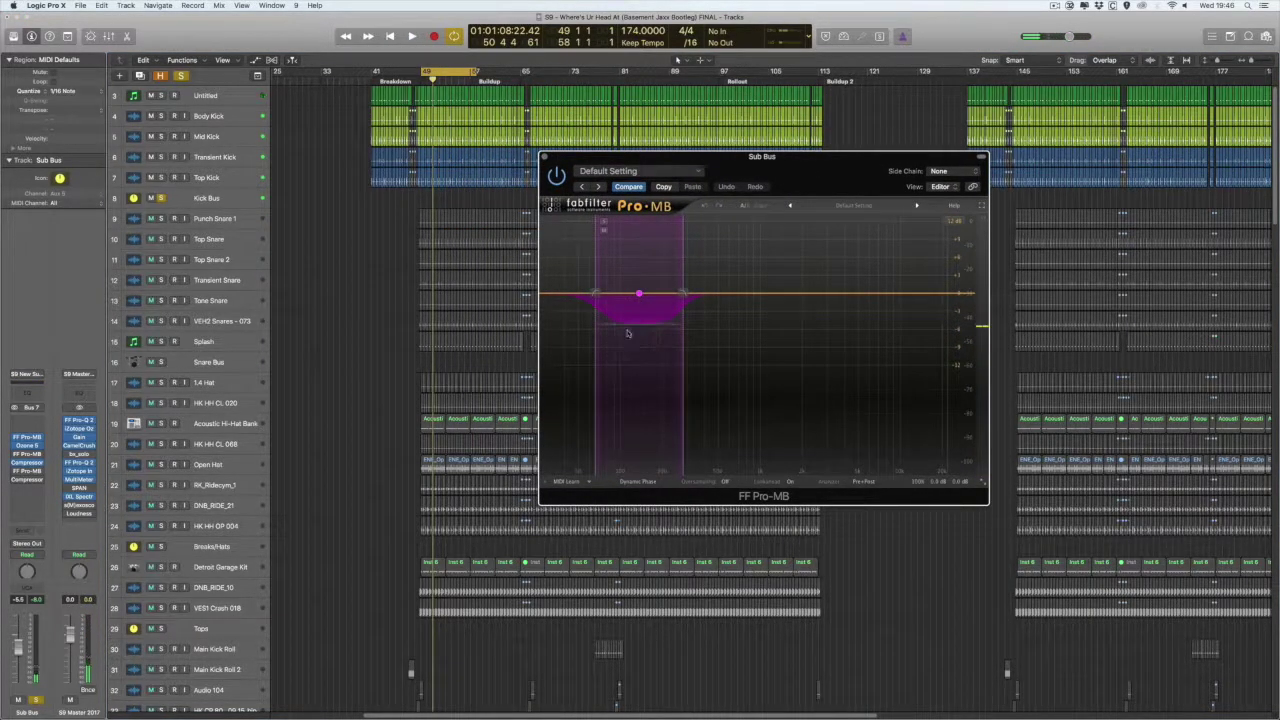
Open the Kick Bus's FF Pro-Q 2 beside the Sub Bus's Pro-MB and compare their low-end spectra during playback.
{"action": "left_click", "coordinate": [205, 203]}
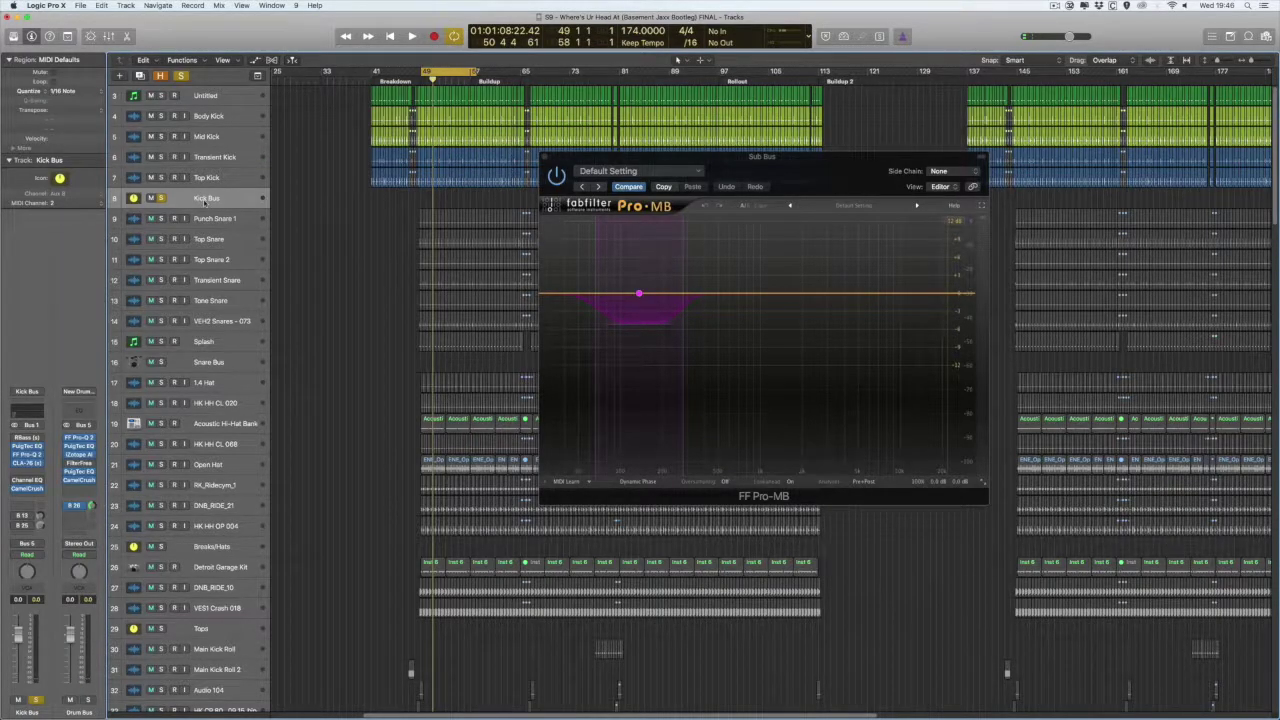
{"action": "key", "text": "space"}
{"action": "left_click", "coordinate": [27, 453]}
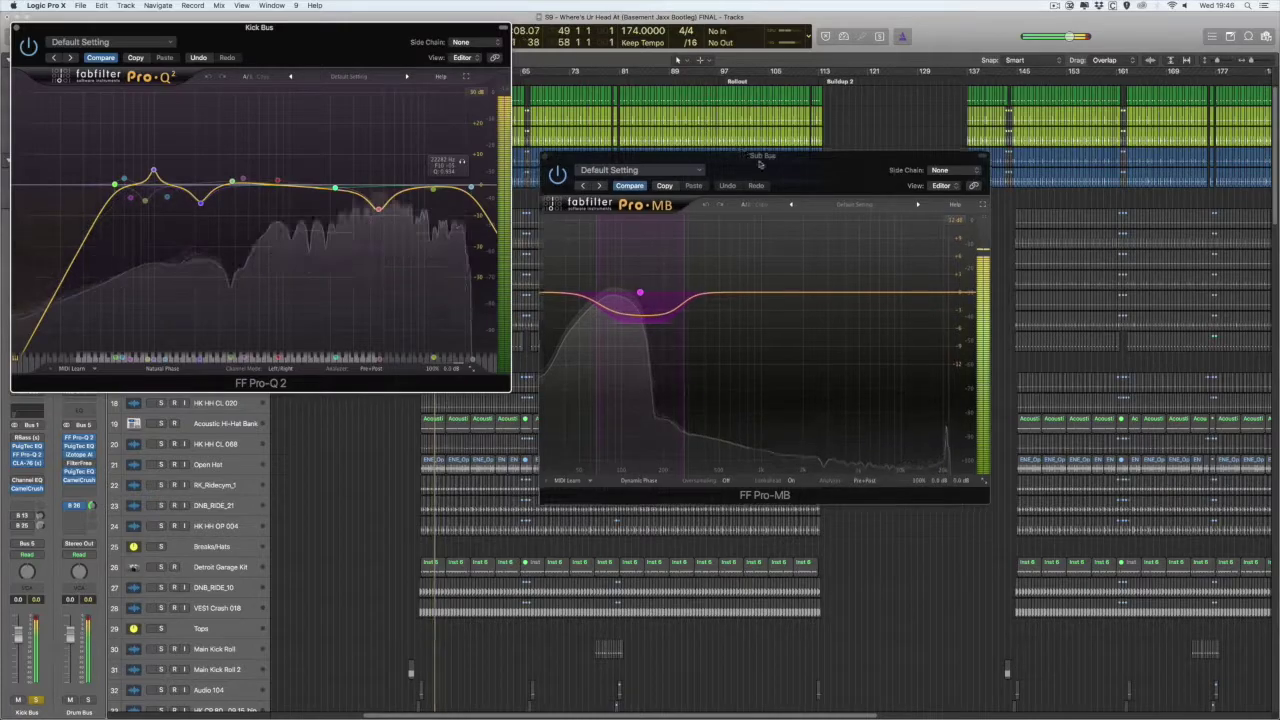
{"action": "left_click_drag", "start_coordinate": [752, 168], "coordinate": [830, 153]}
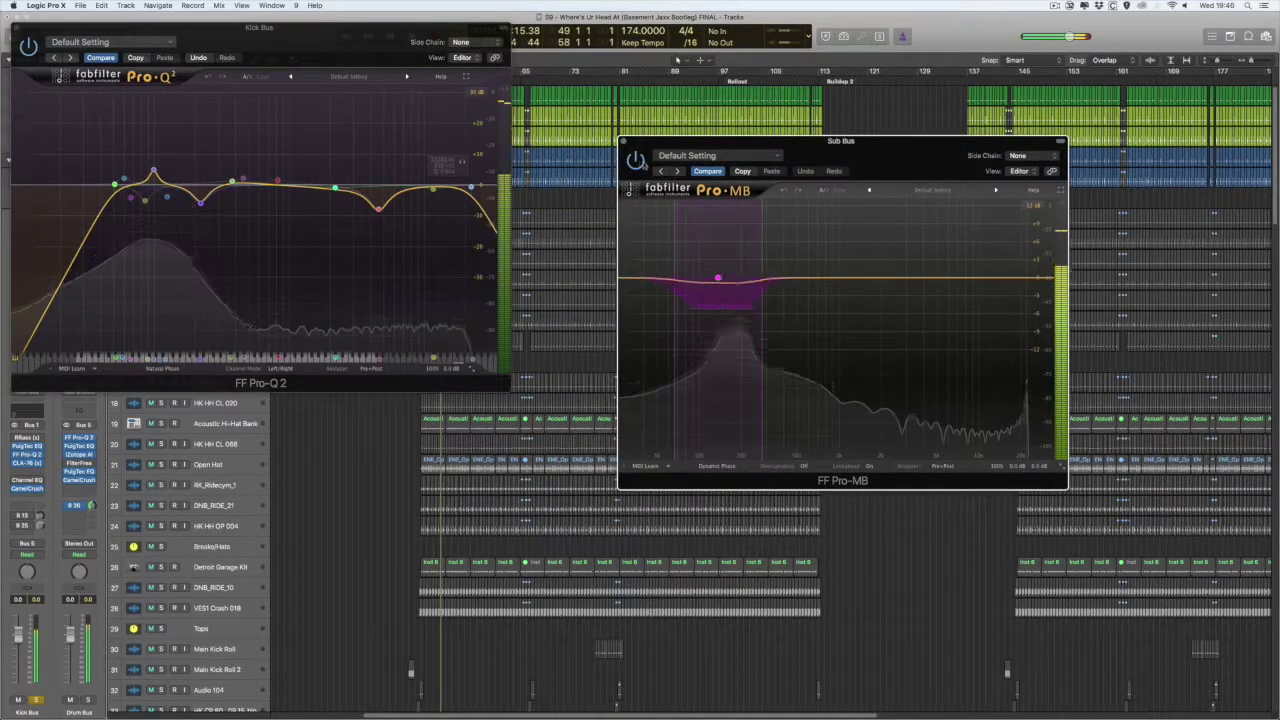
Clear the solos and compare the full mix with the Sub Bus's Pro-MB bypassed and re-enabled, dismissing the overload alert.
{"action": "key", "text": "space"}
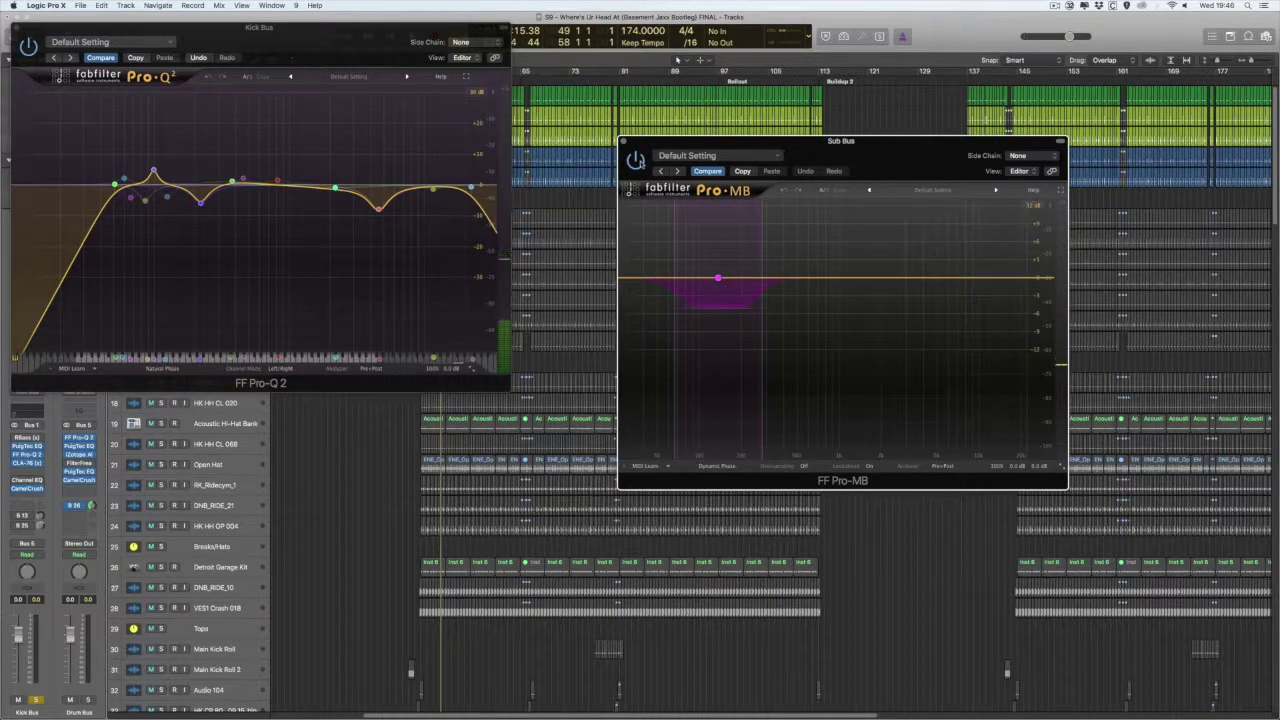
{"action": "key", "text": "space"}
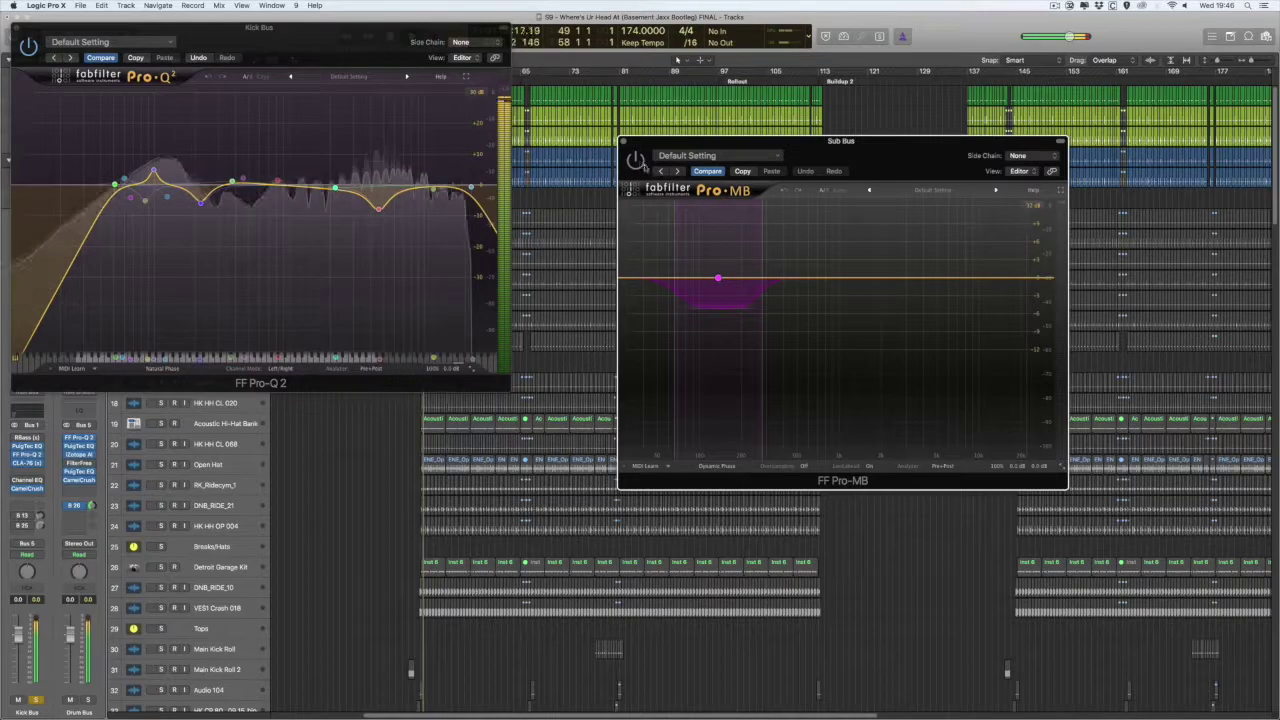
{"action": "left_click_drag", "start_coordinate": [305, 28], "coordinate": [396, 76]}
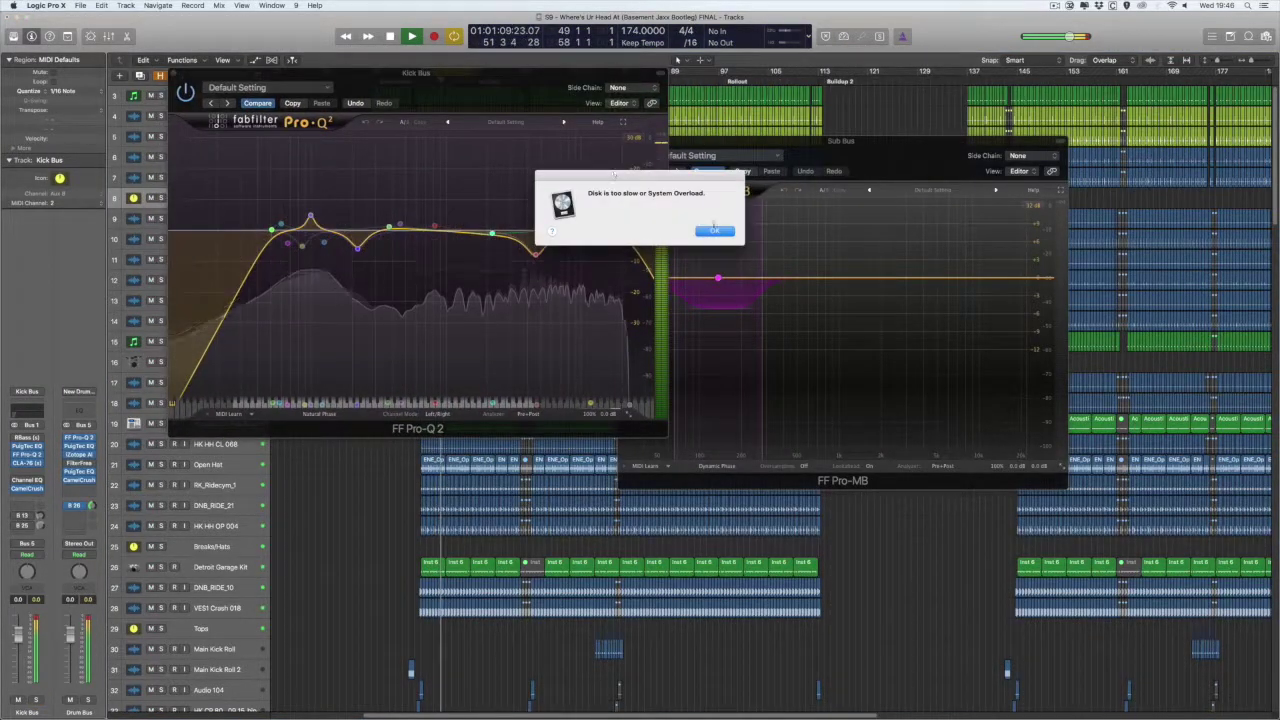
{"action": "left_click", "coordinate": [714, 231]}
{"action": "left_click_drag", "start_coordinate": [600, 73], "coordinate": [490, 58]}
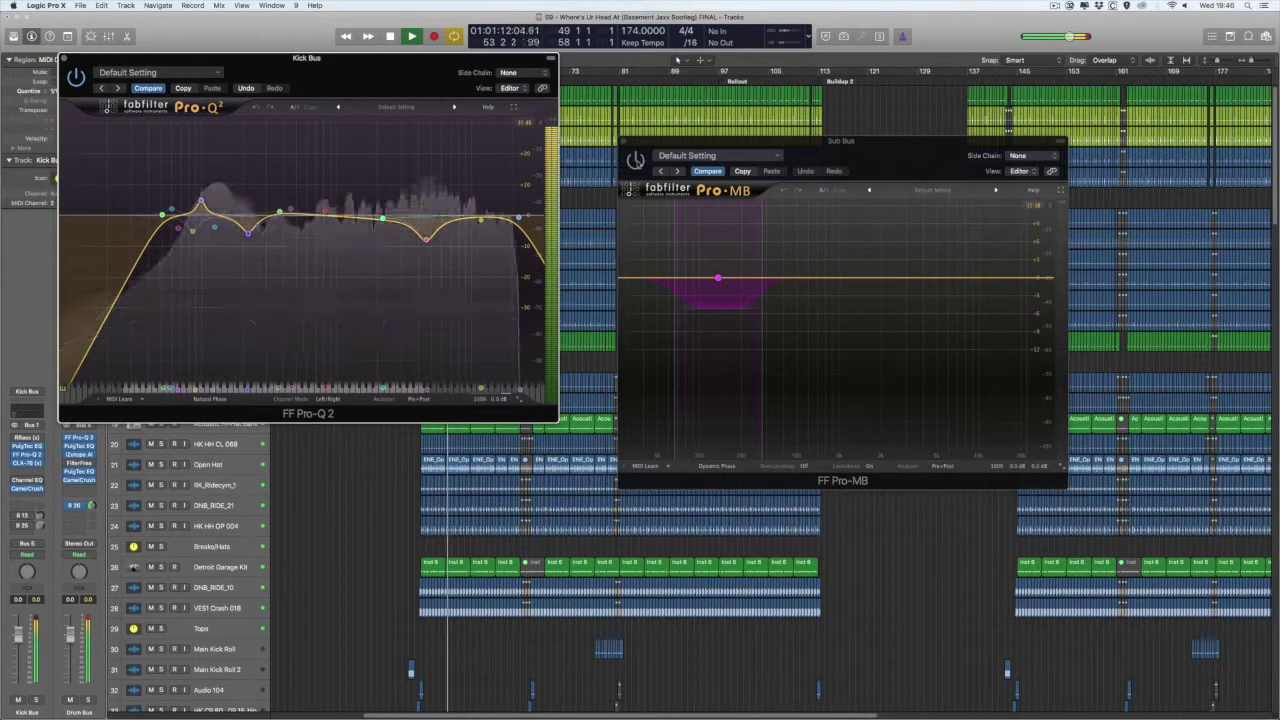
{"action": "key", "text": "space"}
{"action": "left_click", "coordinate": [637, 162]}
{"action": "key", "text": "space"}
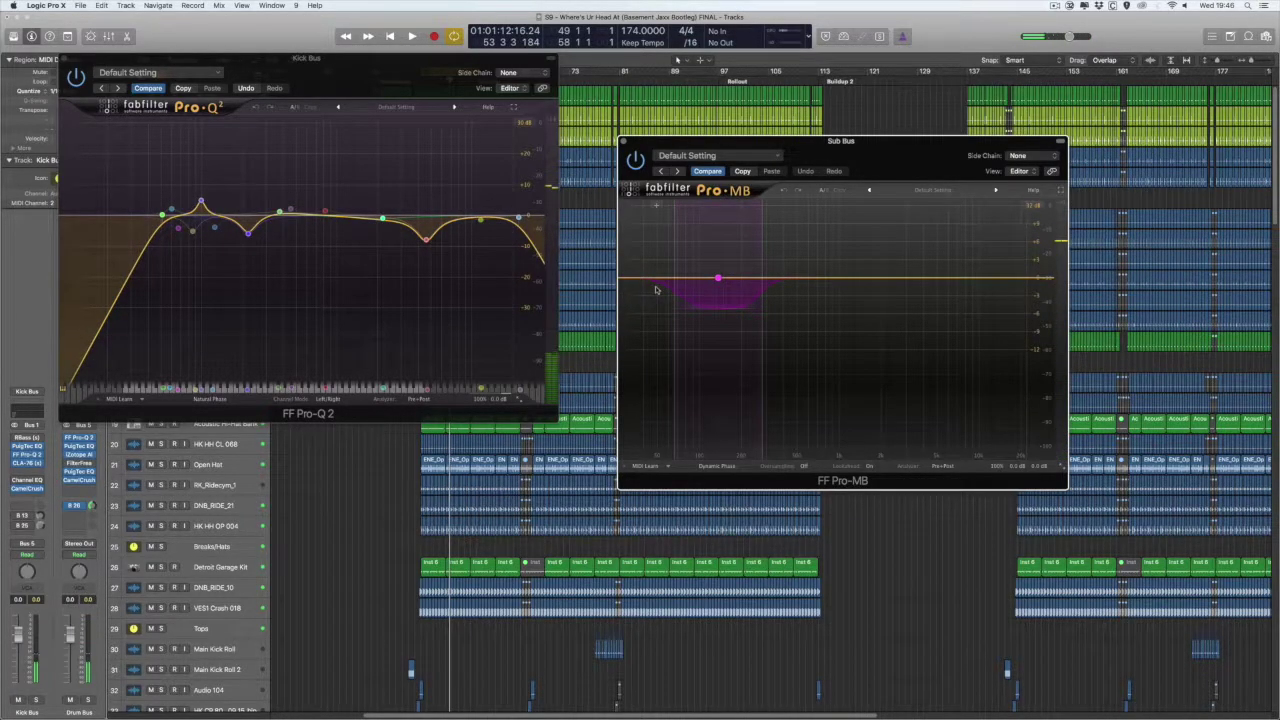
Replay the first drop from around bar 51 with the Sub Bus's Pro-MB active, keeping both plug-in windows in view.
{"action": "left_click_drag", "start_coordinate": [407, 62], "coordinate": [446, 179]}
{"action": "left_click", "coordinate": [437, 82]}
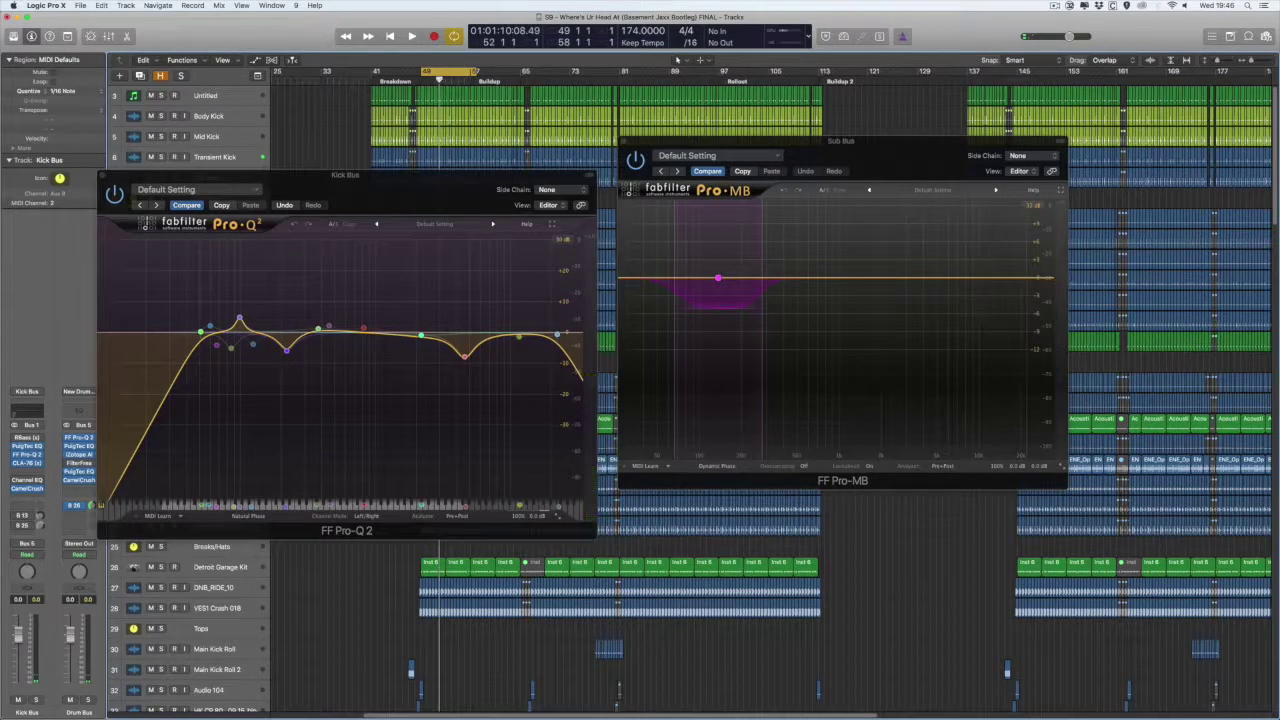
{"action": "key", "text": "space"}
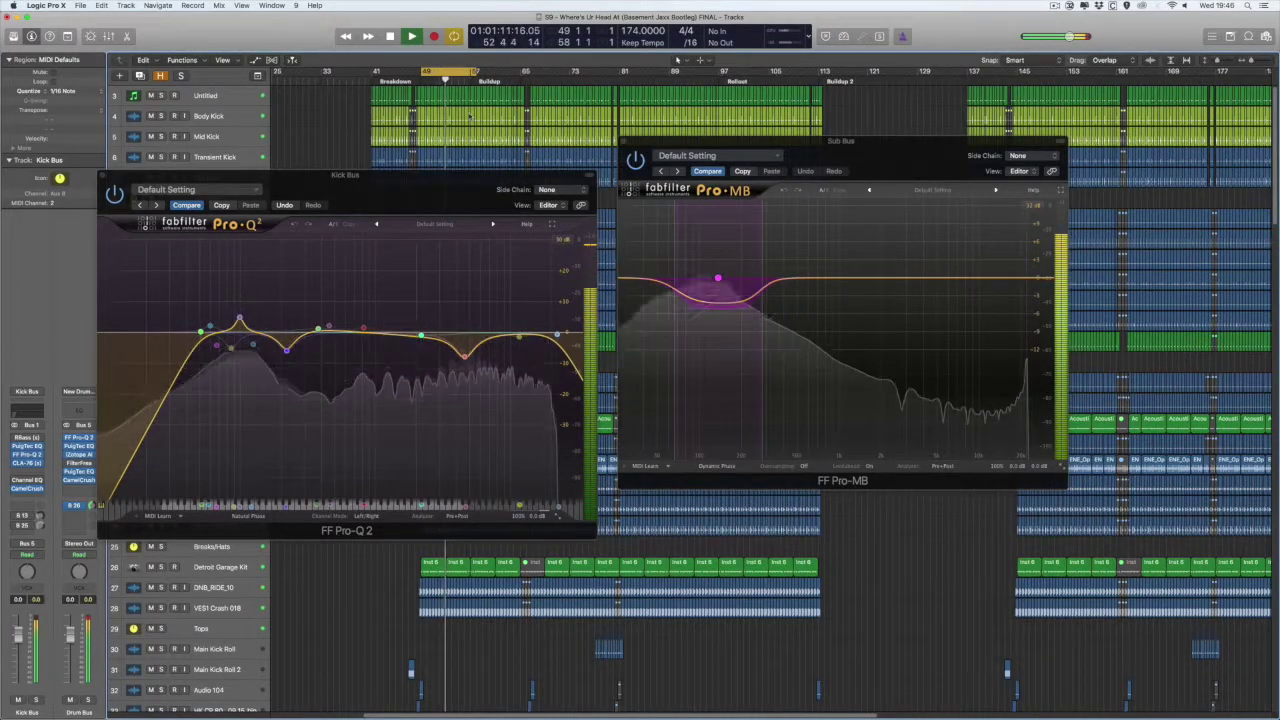
{"action": "key", "text": "space"}
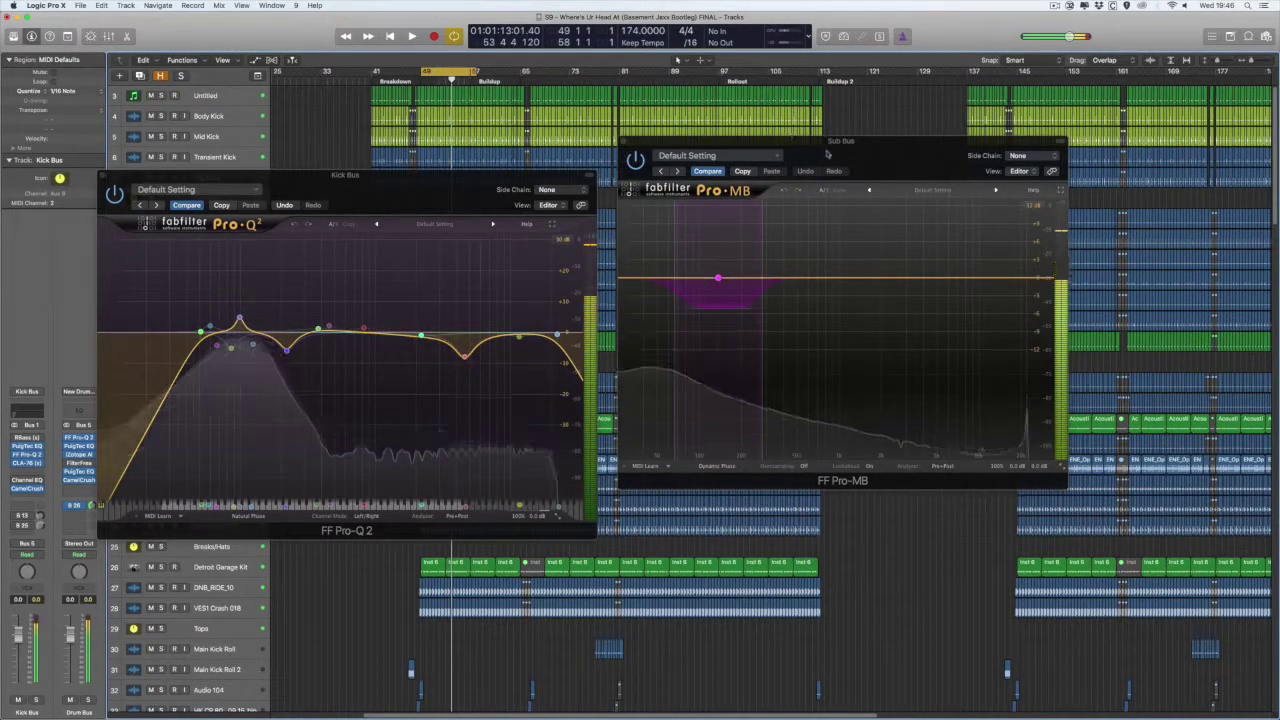
{"action": "left_click_drag", "start_coordinate": [829, 149], "coordinate": [880, 139]}
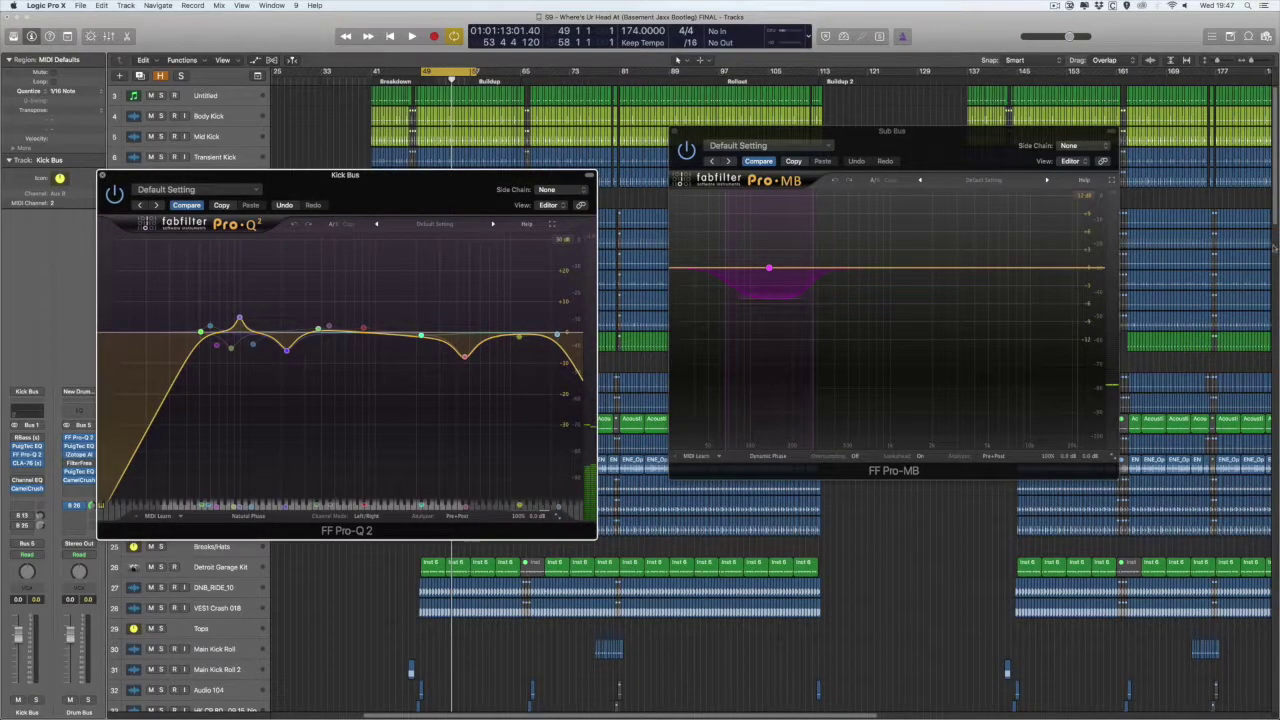
Close the Kick Bus equalizer, select the Sub Bus track and examine the low band in its Pro-MB.
{"action": "left_click", "coordinate": [104, 177]}
{"action": "scroll", "coordinate": [620, 200], "scroll_direction": "down", "scroll_amount": 3}
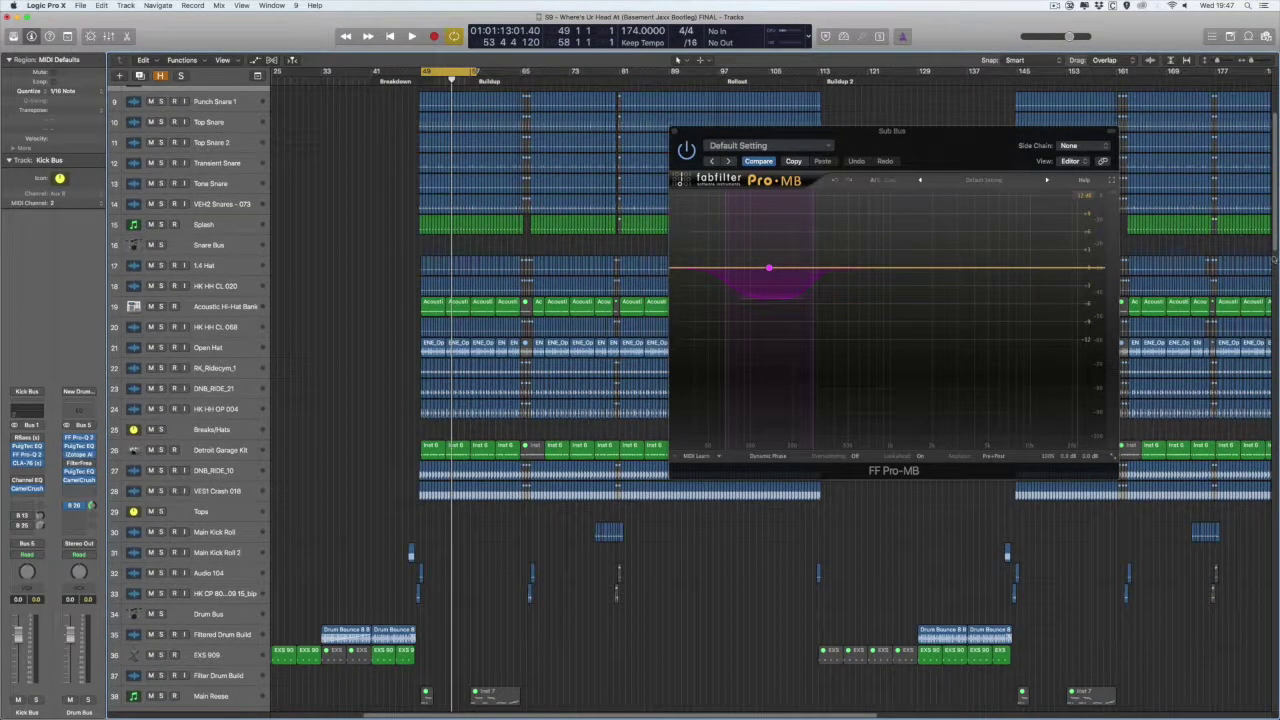
{"action": "scroll", "coordinate": [482, 467], "scroll_direction": "down", "scroll_amount": 3}
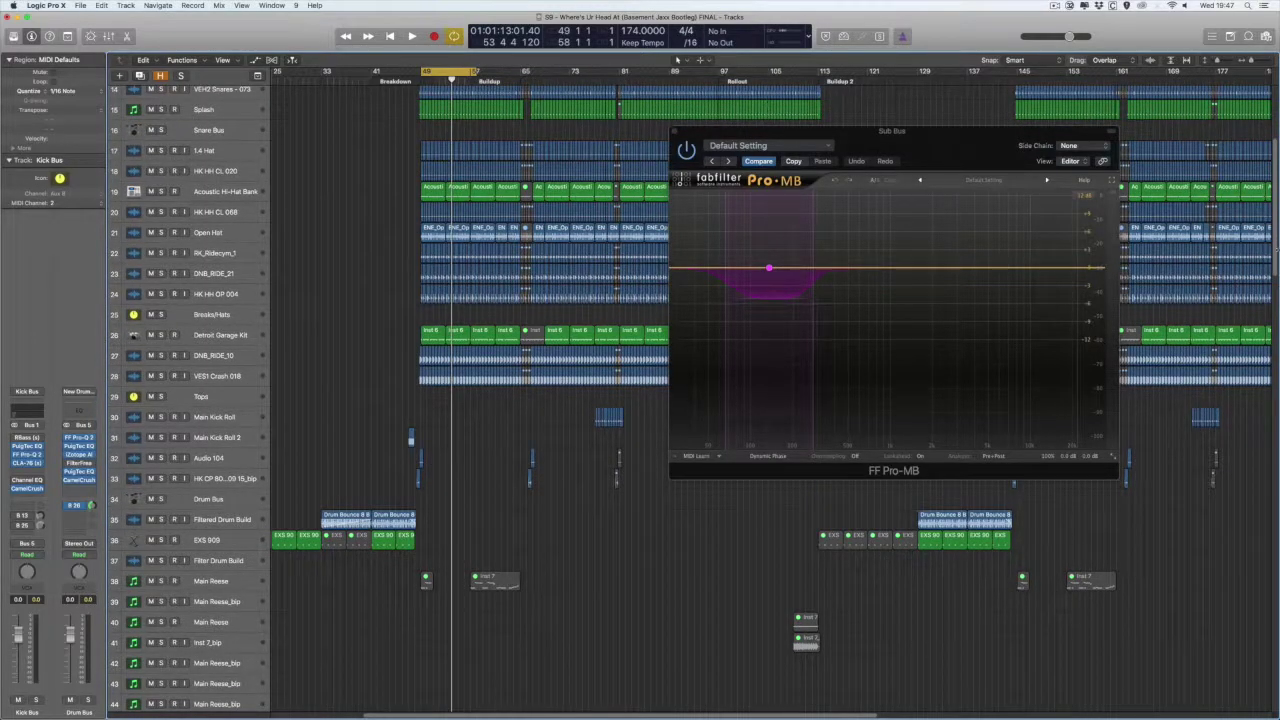
{"action": "scroll", "coordinate": [480, 400], "scroll_direction": "down", "scroll_amount": 15}
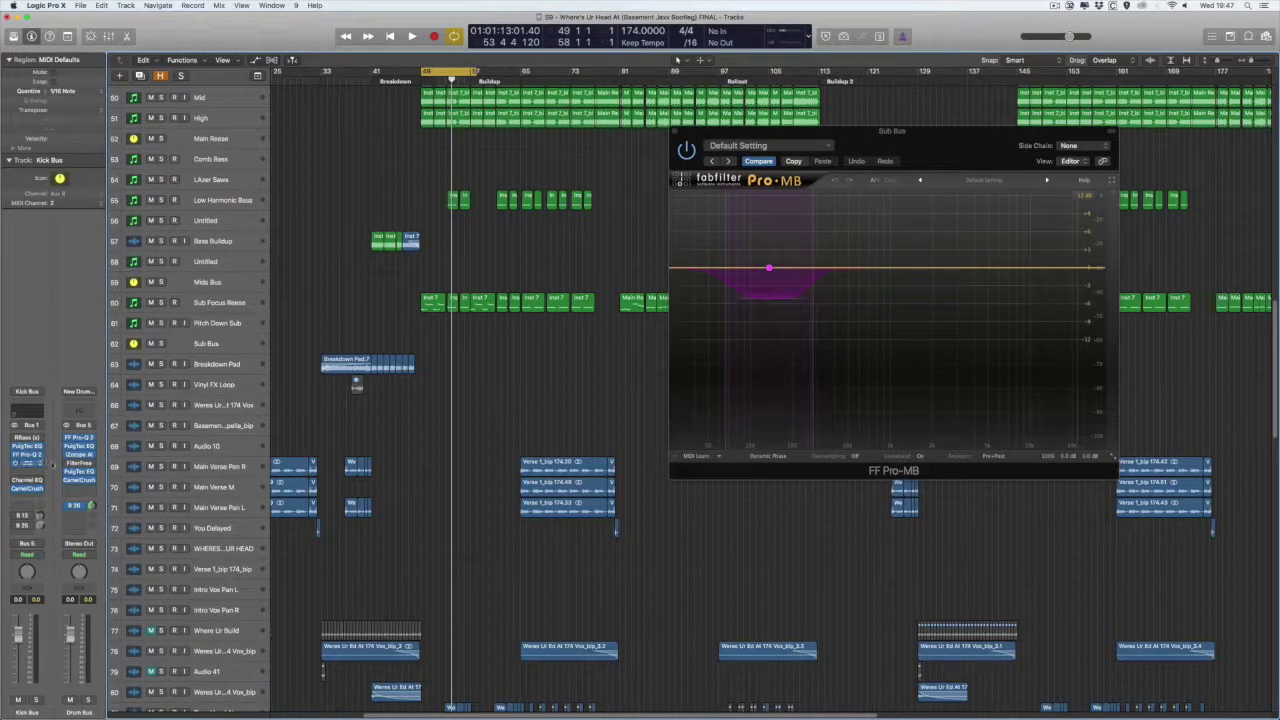
{"action": "left_click", "coordinate": [230, 343]}
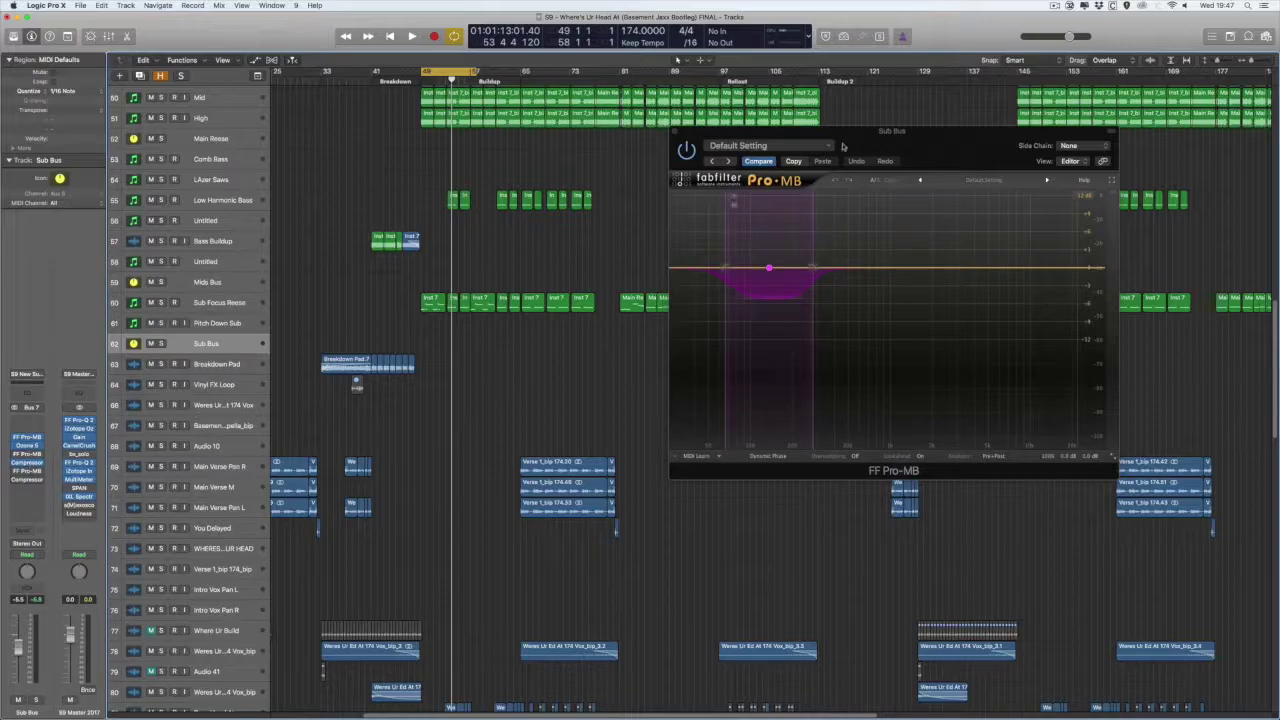
{"action": "left_click_drag", "start_coordinate": [881, 147], "coordinate": [829, 211]}
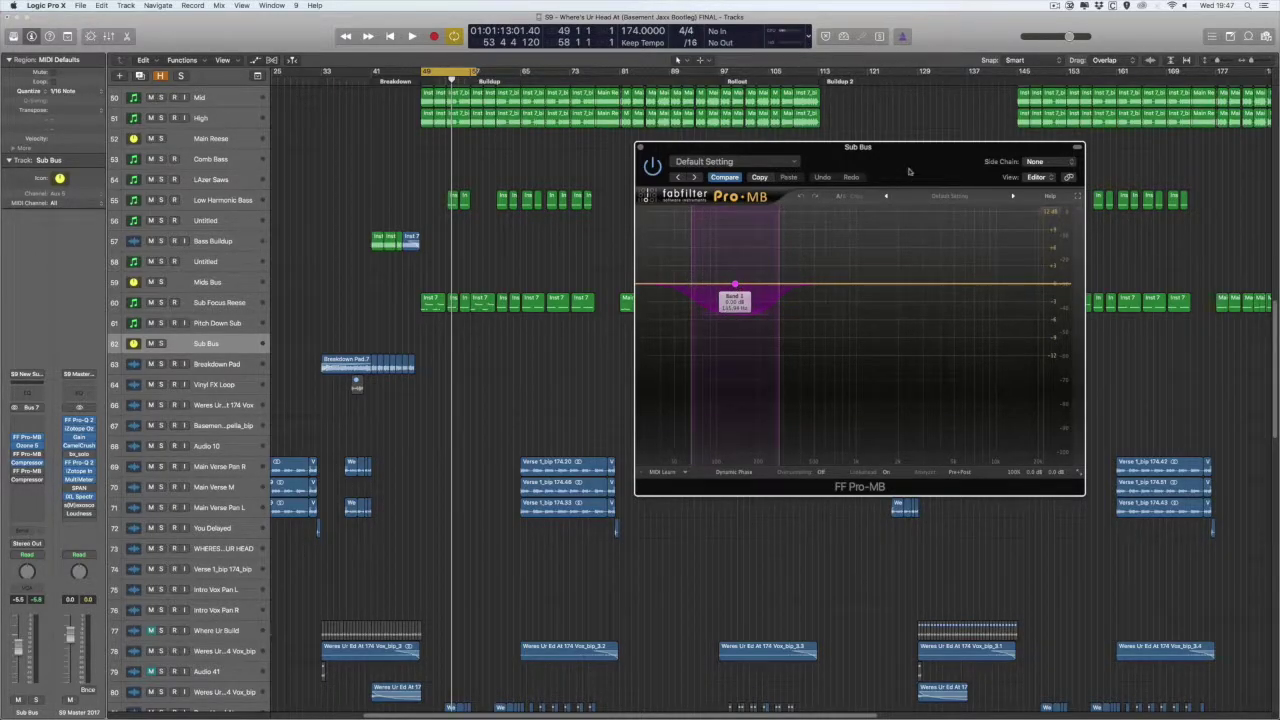
{"action": "left_click_drag", "start_coordinate": [905, 178], "coordinate": [871, 172]}
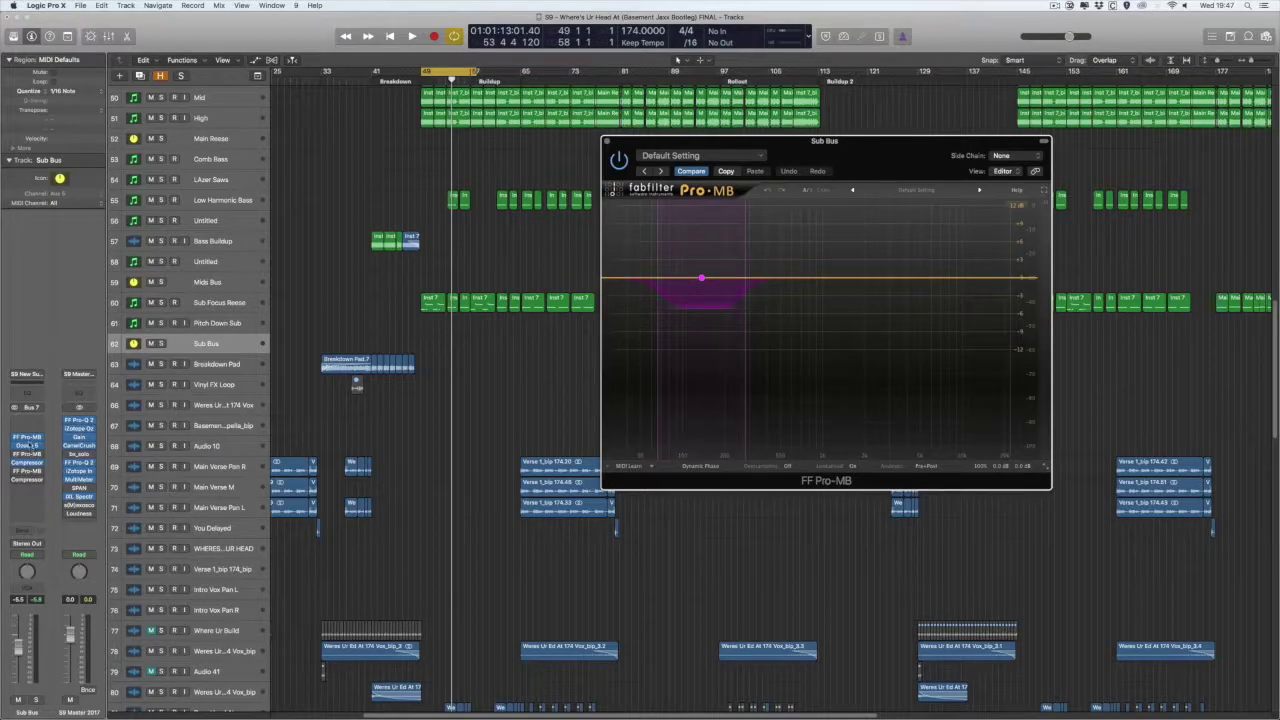
Replace the Pro-MB window with the Sub Bus's Ozone 5, dismiss its preset manager and show the Equalizer module.
{"action": "left_click", "coordinate": [605, 143]}
{"action": "left_click", "coordinate": [606, 143]}
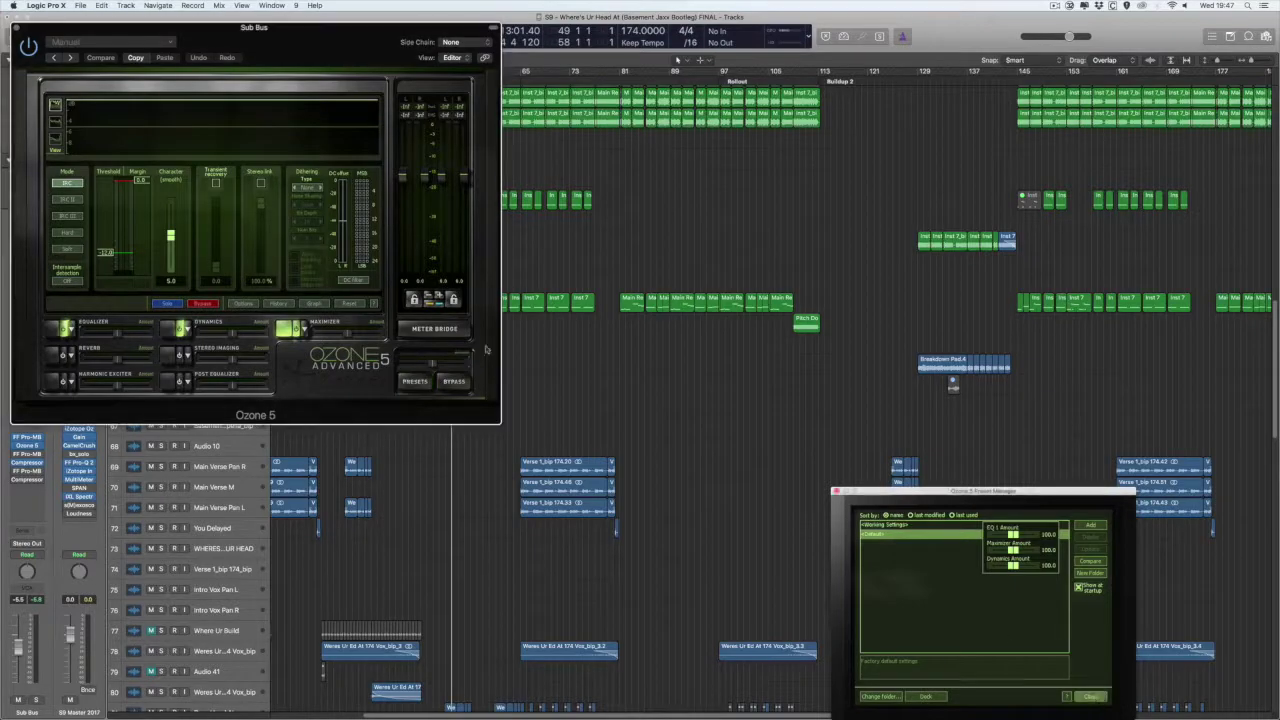
{"action": "left_click", "coordinate": [1090, 696]}
{"action": "left_click_drag", "start_coordinate": [255, 31], "coordinate": [588, 66]}
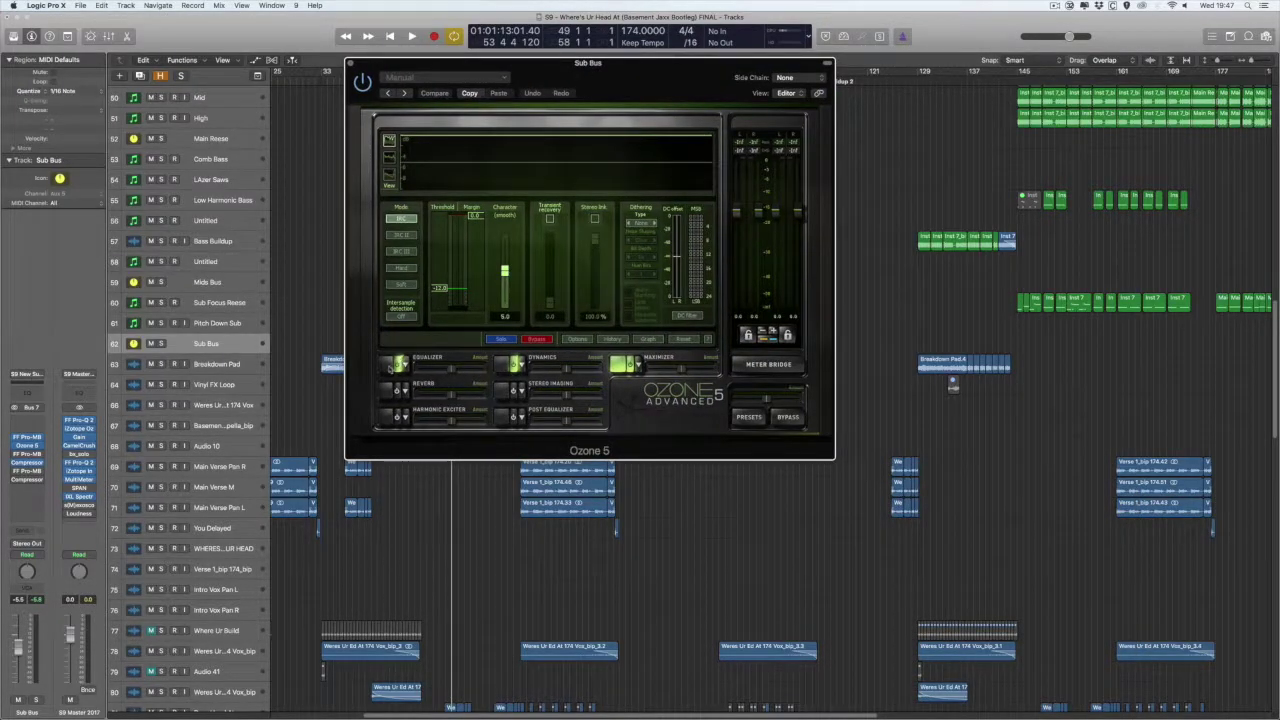
{"action": "left_click", "coordinate": [395, 366]}
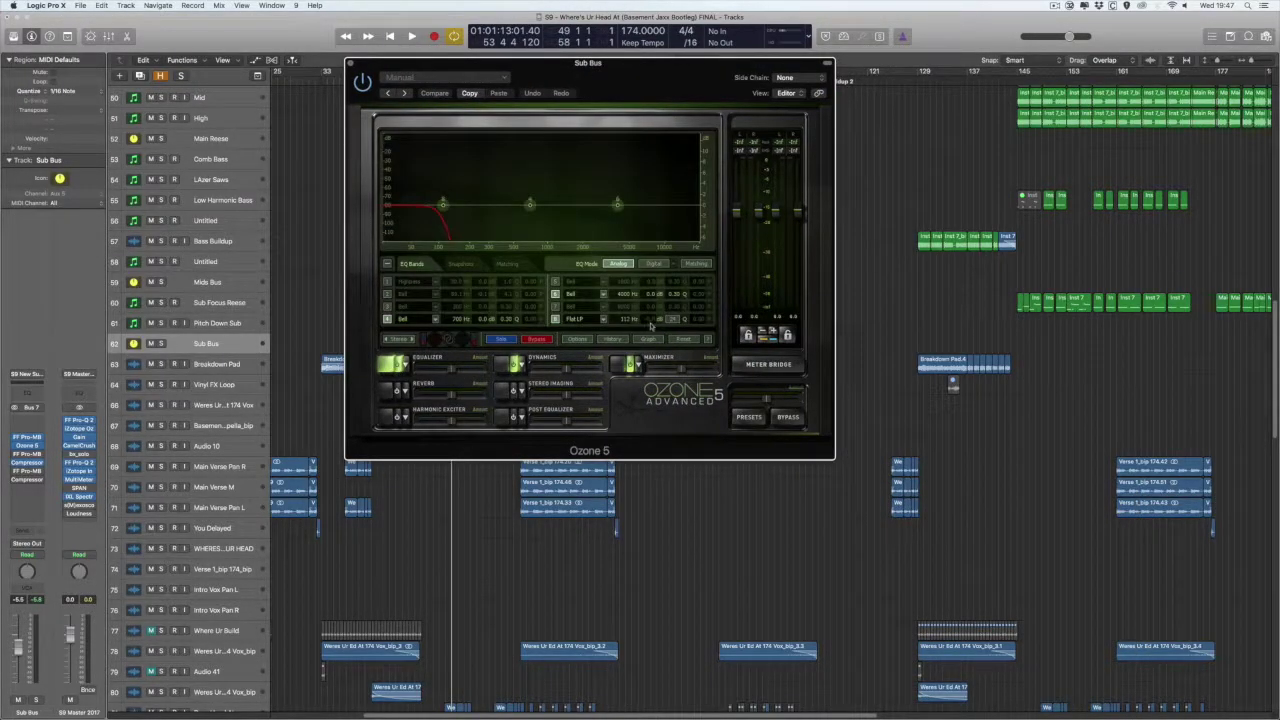
Solo the Sub Bus and play it while switching Ozone's 112 Hz Flat LP band off and back on.
{"action": "left_click", "coordinate": [161, 343]}
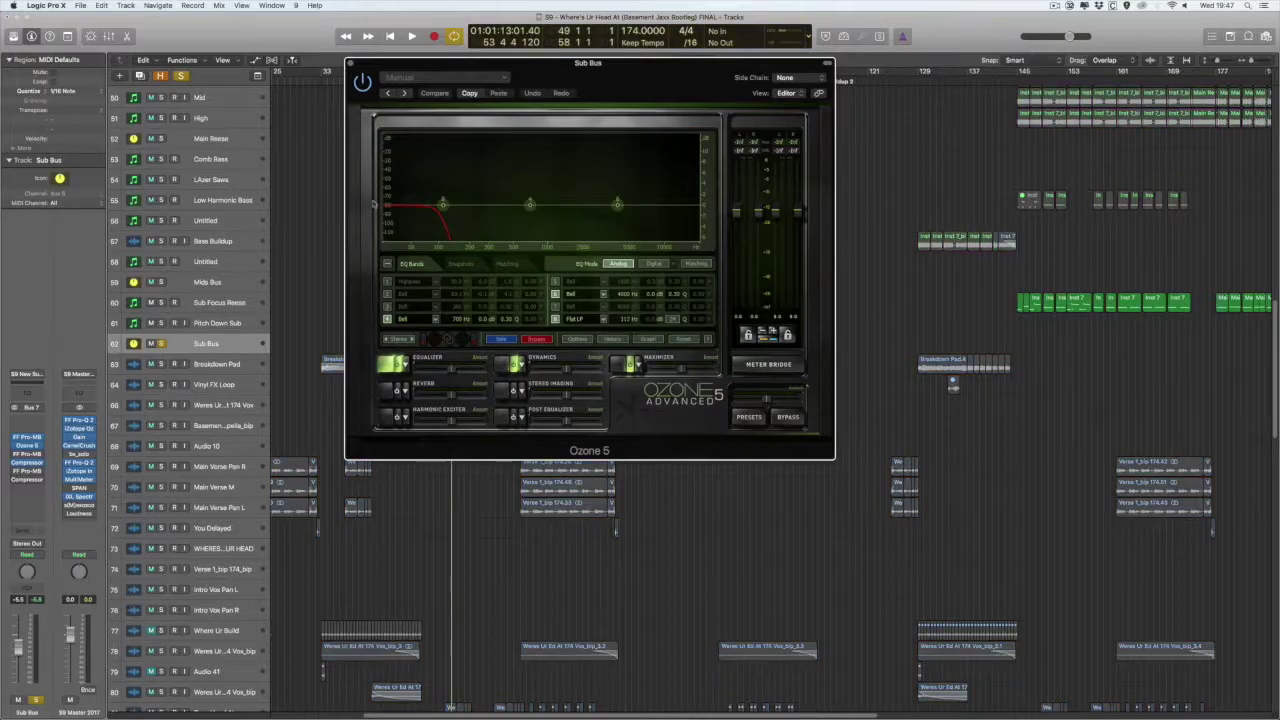
{"action": "left_click_drag", "start_coordinate": [590, 62], "coordinate": [762, 58]}
{"action": "key", "text": "space"}
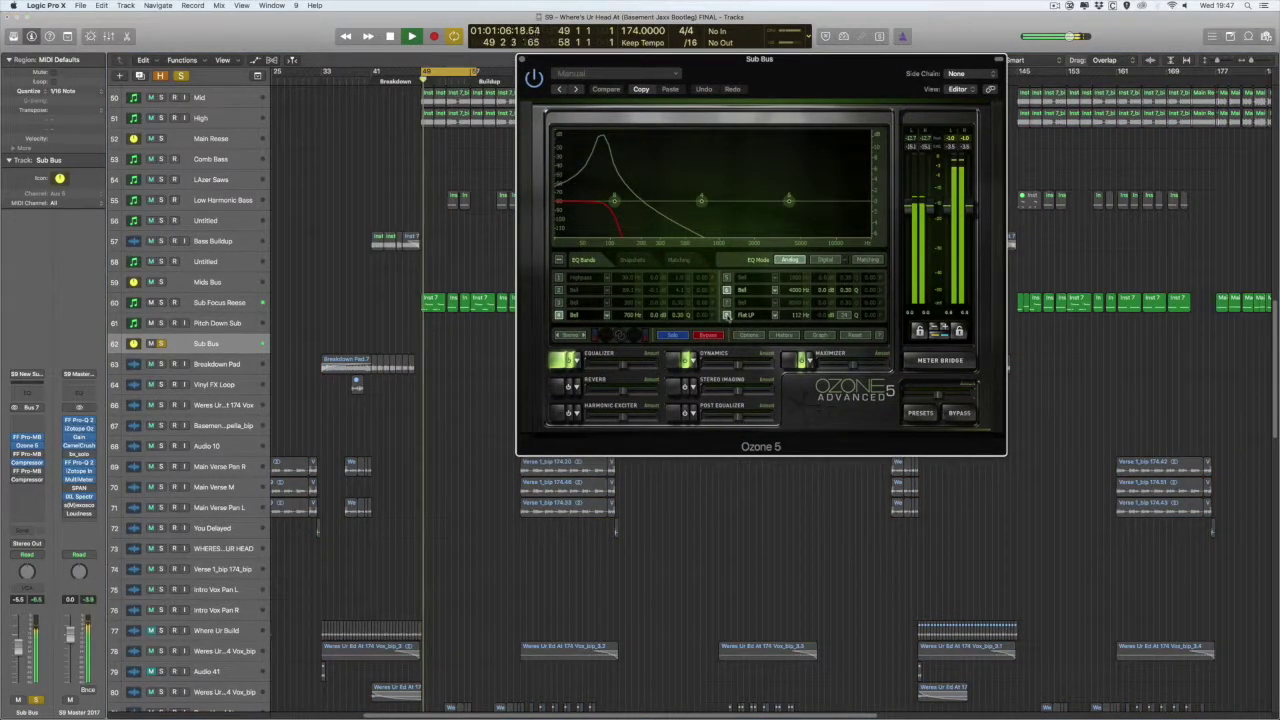
{"action": "left_click", "coordinate": [727, 316]}
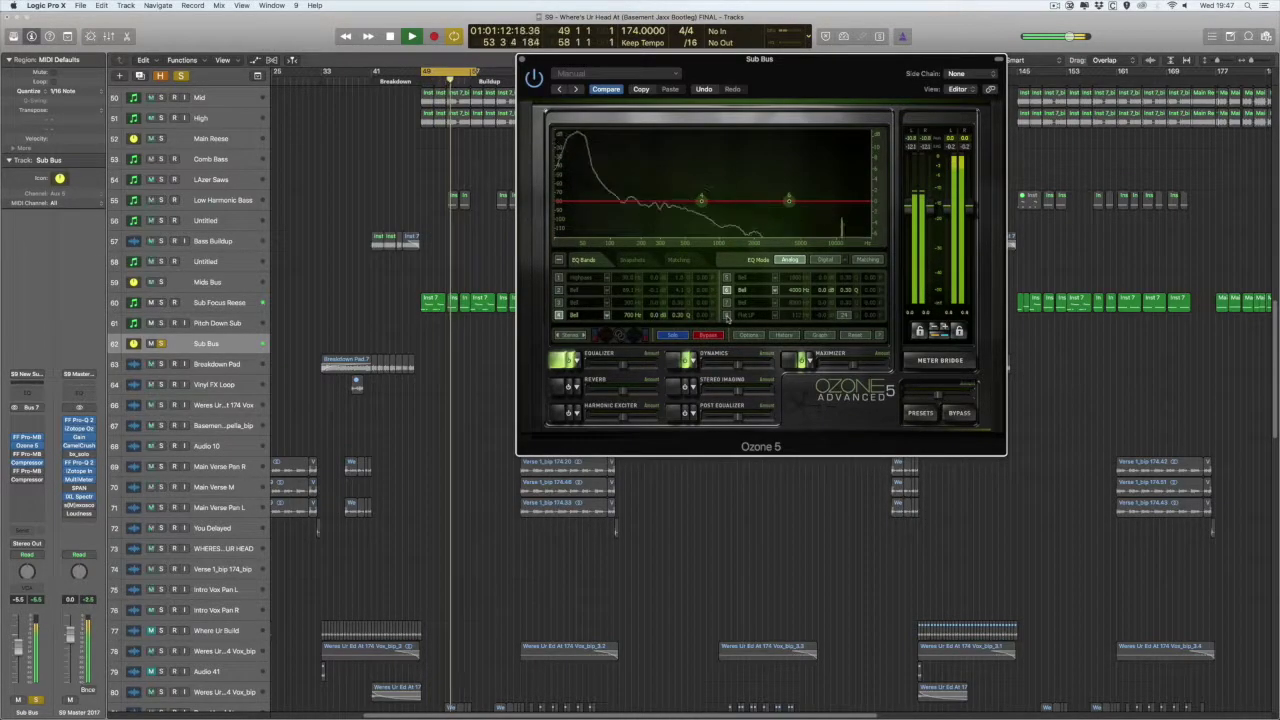
{"action": "left_click", "coordinate": [727, 316]}
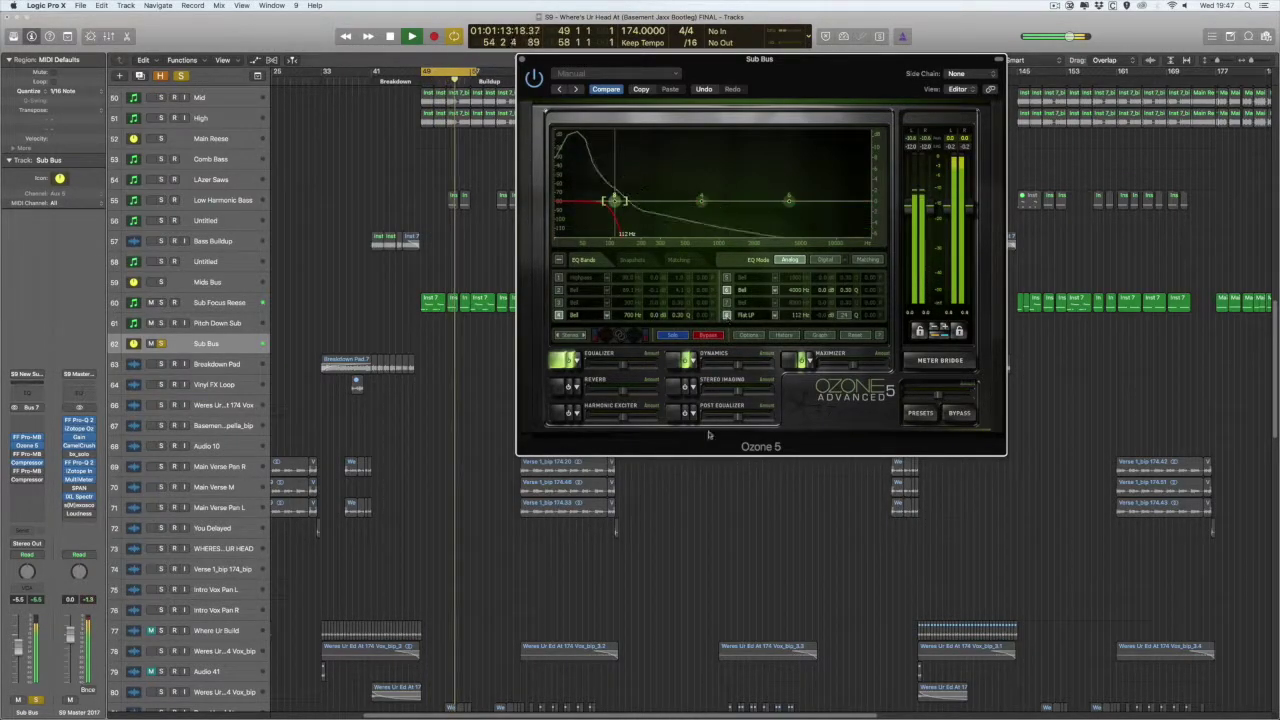
Show Ozone's Dynamics module and replay the Sub Bus to watch the multiband compression threshold.
{"action": "left_click", "coordinate": [682, 357]}
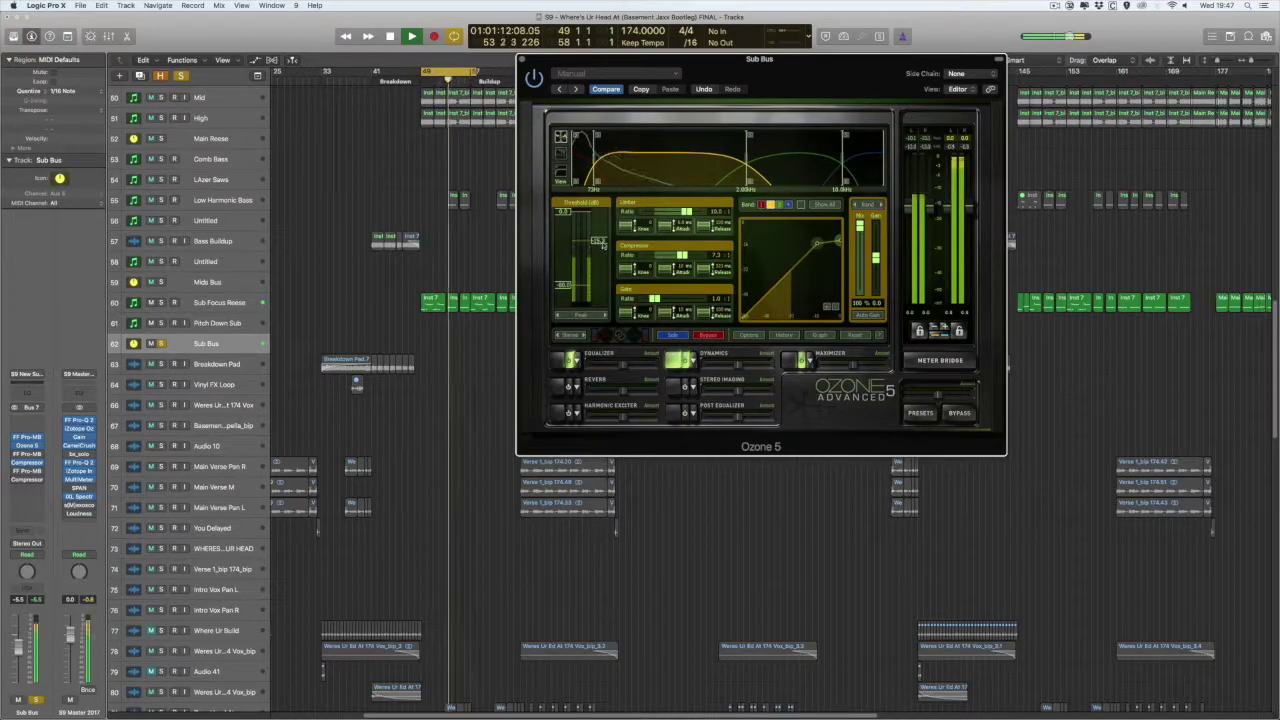
{"action": "key", "text": "space"}
{"action": "key", "text": "space"}
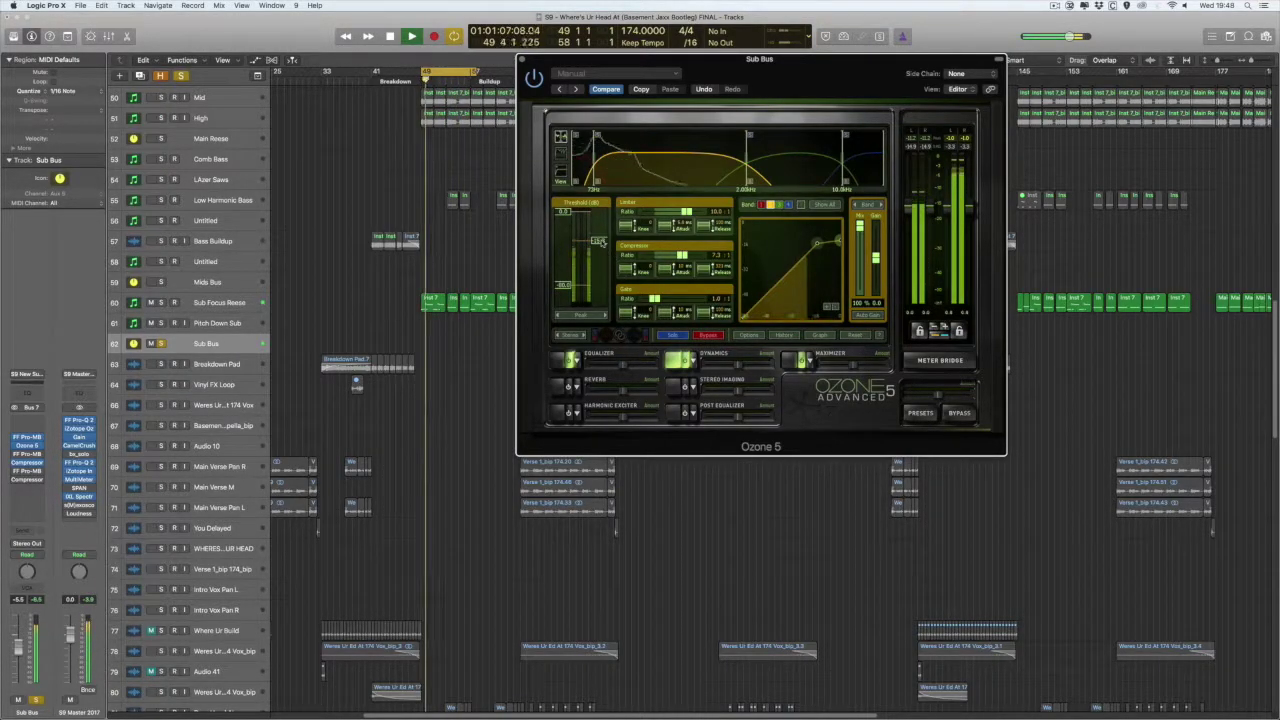
Show Ozone's Maximizer module, then replace the Ozone 5 window with the Sub Bus's sidechained Compressor.
{"action": "mouse_move", "coordinate": [598, 242]}
{"action": "left_mouse_down"}
{"action": "mouse_move", "coordinate": [600, 254]}
{"action": "mouse_move", "coordinate": [598, 242]}
{"action": "left_mouse_up"}
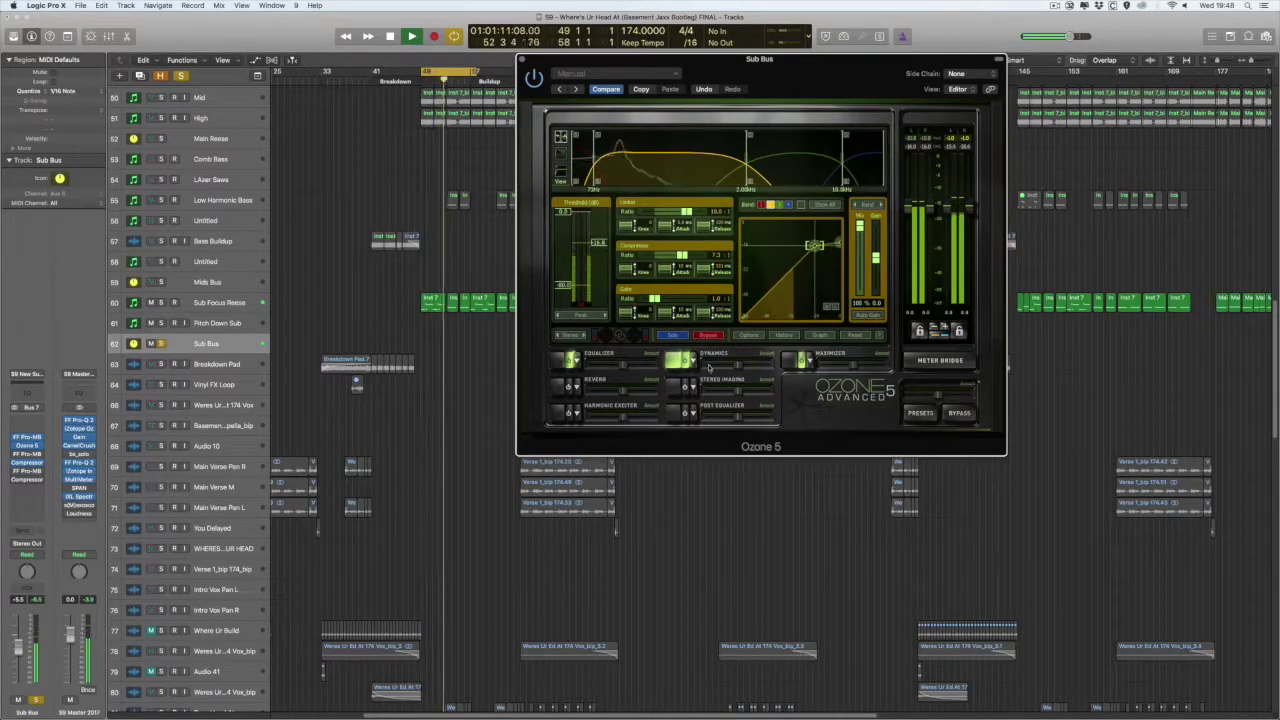
{"action": "left_click", "coordinate": [828, 358]}
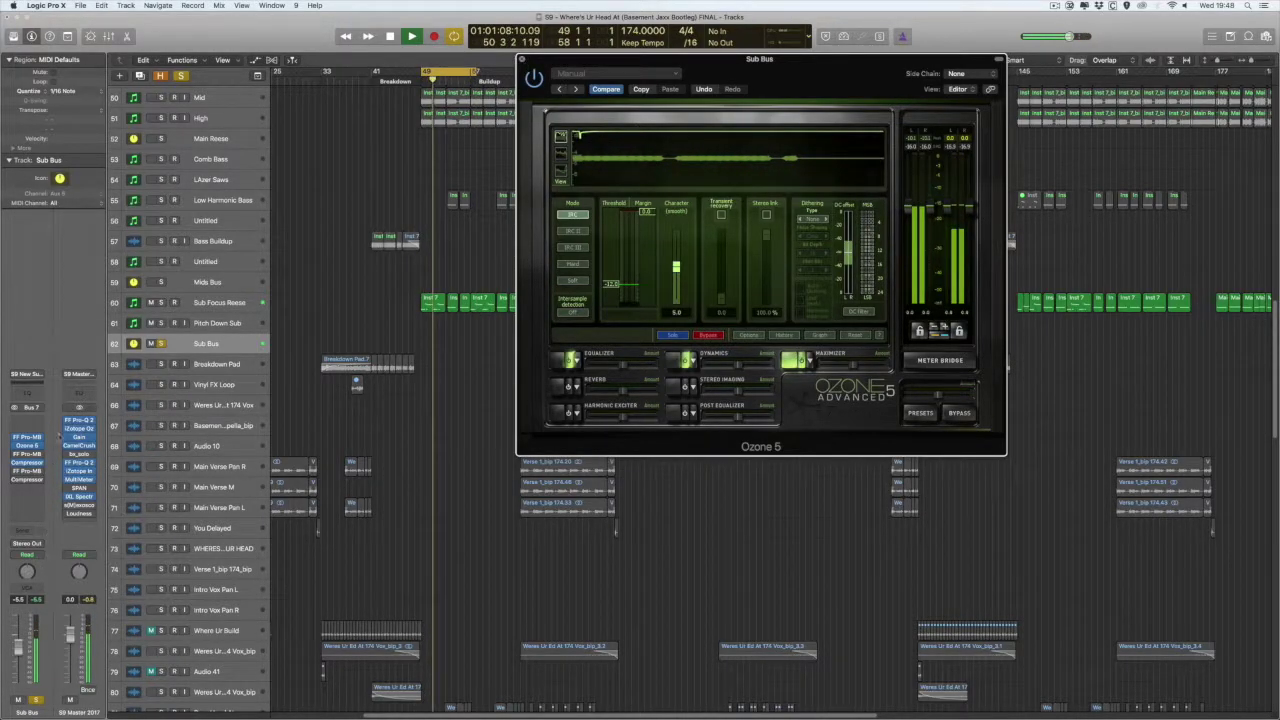
{"action": "left_click", "coordinate": [36, 446]}
{"action": "left_click", "coordinate": [28, 464]}
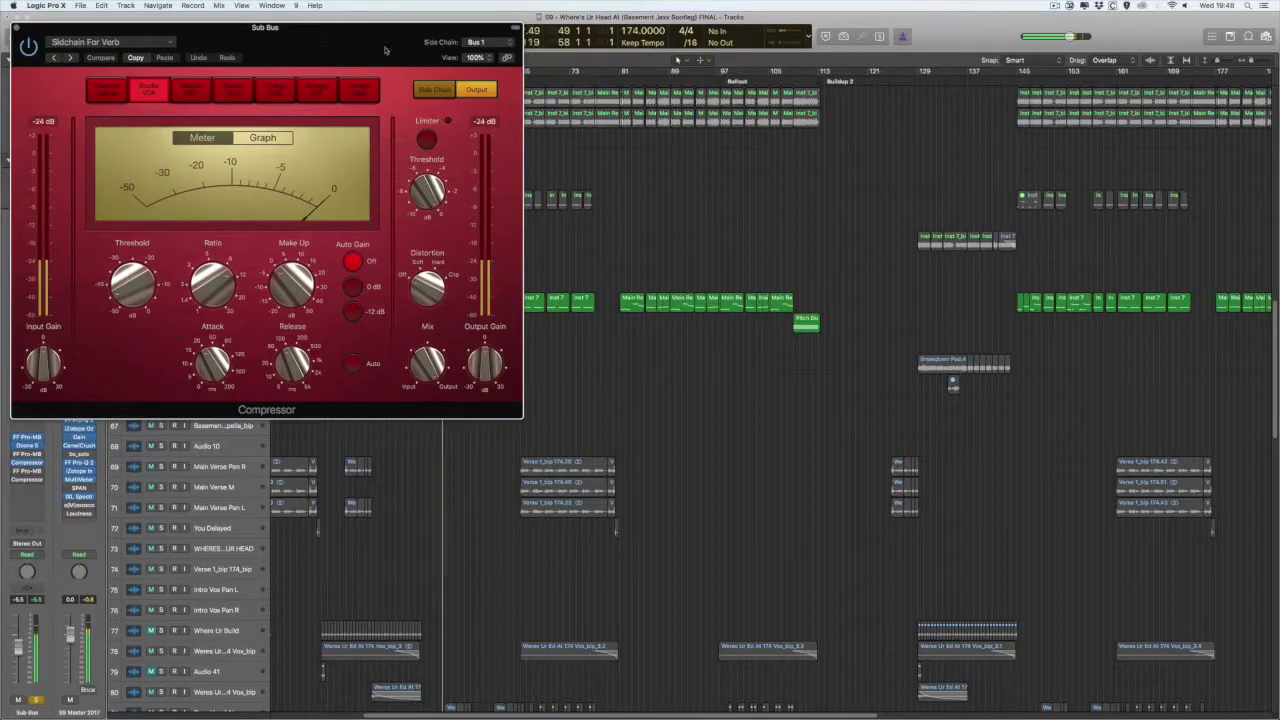
{"action": "left_click_drag", "start_coordinate": [266, 11], "coordinate": [810, 111]}
Solo the Kick Bus alongside the Sub Bus, select it and show its Pro-Q 2 equalizer.
{"action": "scroll", "coordinate": [376, 286], "scroll_direction": "up", "scroll_amount": 3}
{"action": "scroll", "coordinate": [376, 286], "scroll_direction": "up", "scroll_amount": 15}
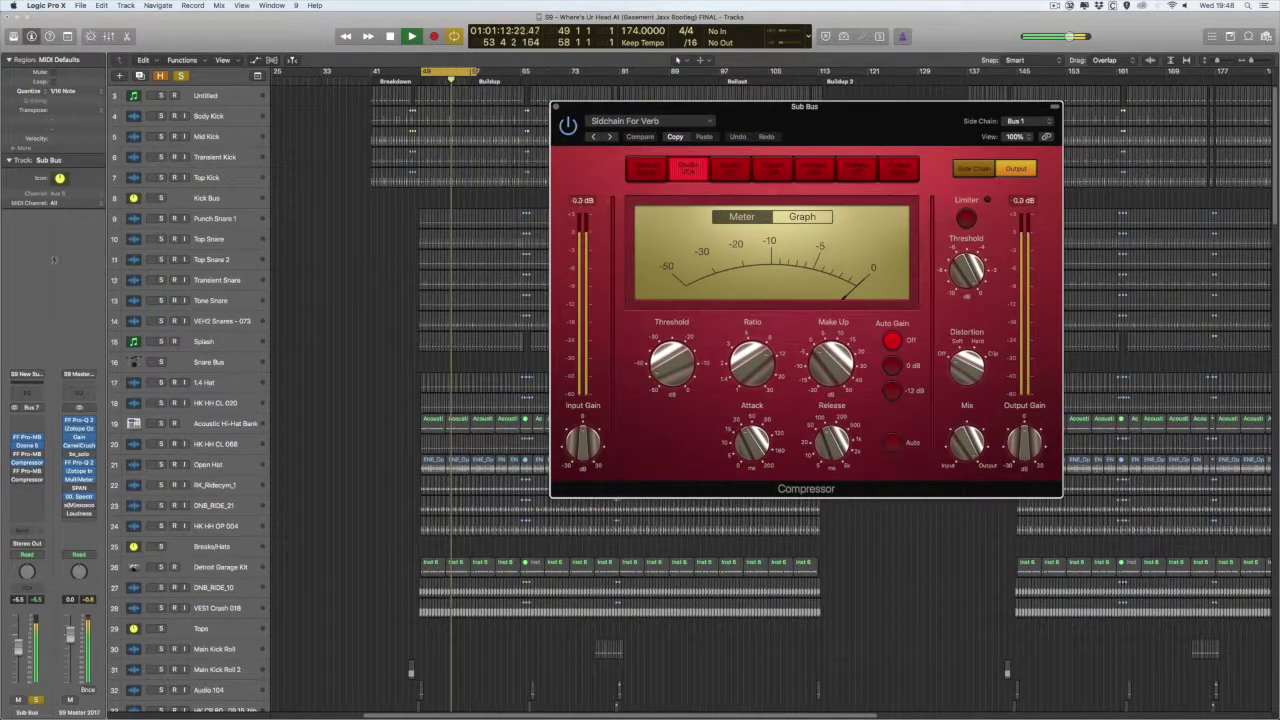
{"action": "left_click", "coordinate": [160, 200]}
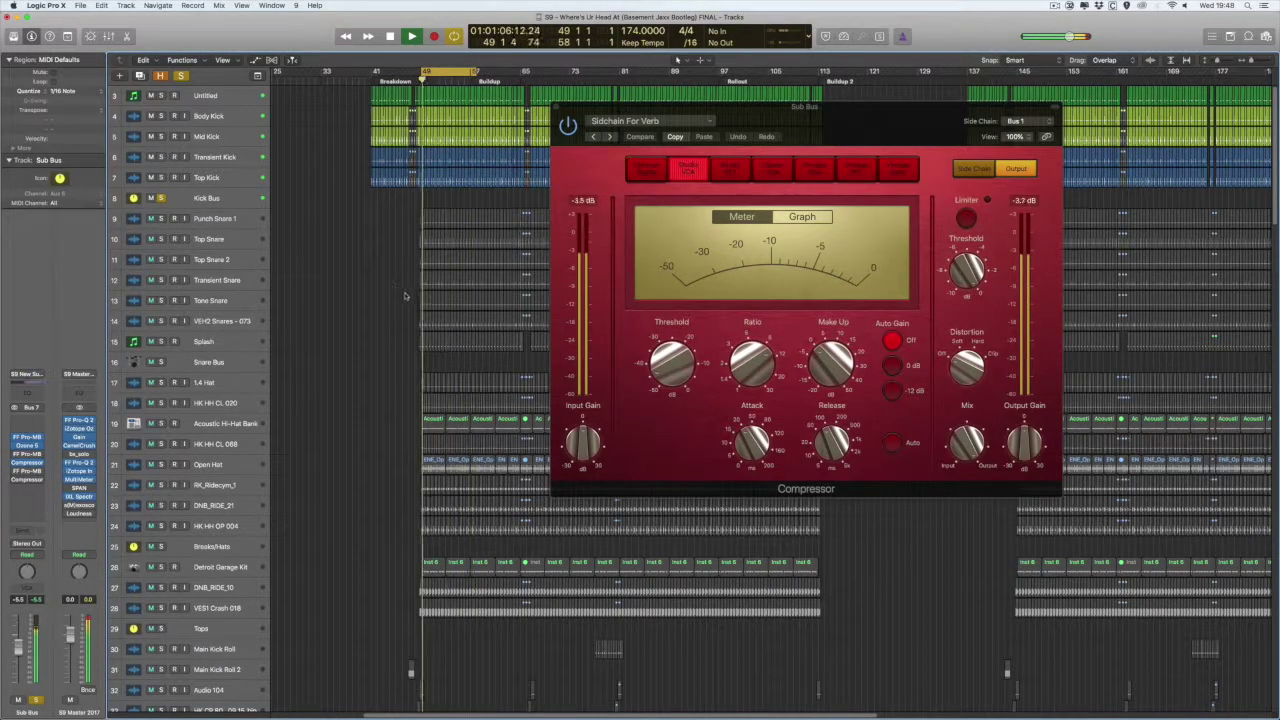
{"action": "left_click", "coordinate": [215, 198]}
{"action": "left_click", "coordinate": [27, 453]}
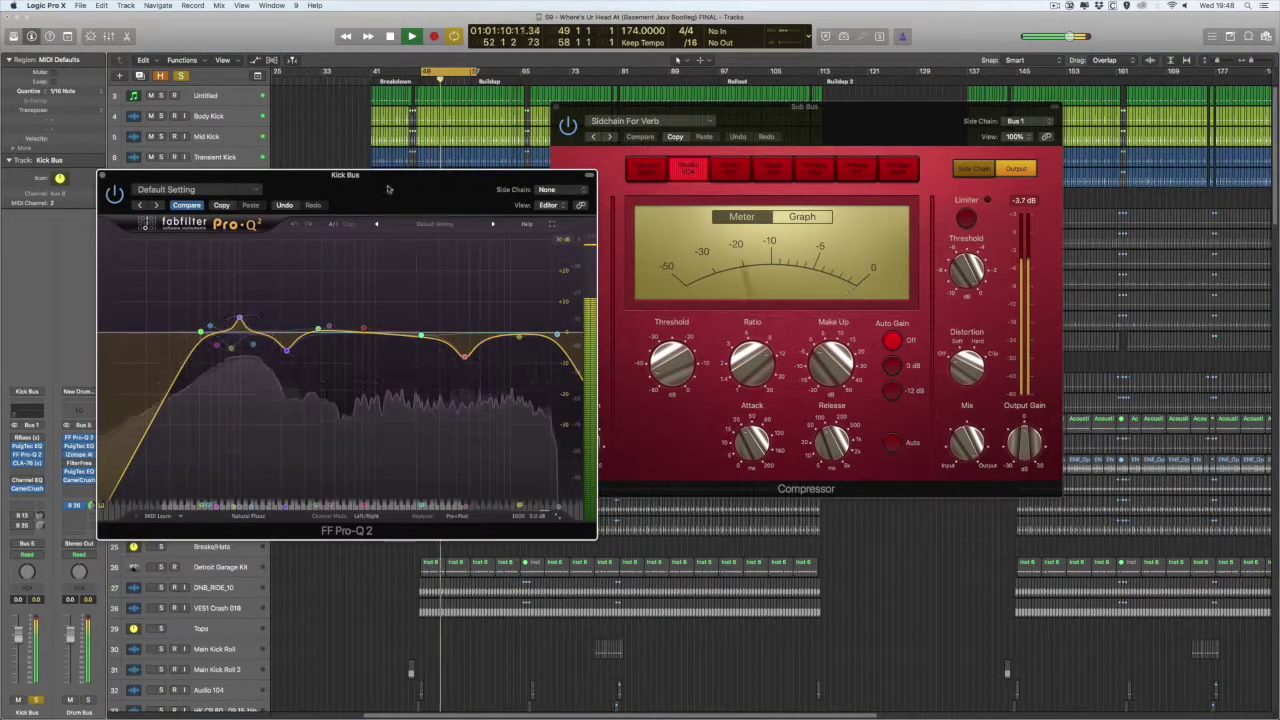
Arrange the Sub Bus Compressor and Kick Bus Pro-Q 2 side by side and watch both during playback.
{"action": "left_click_drag", "start_coordinate": [343, 179], "coordinate": [806, 263]}
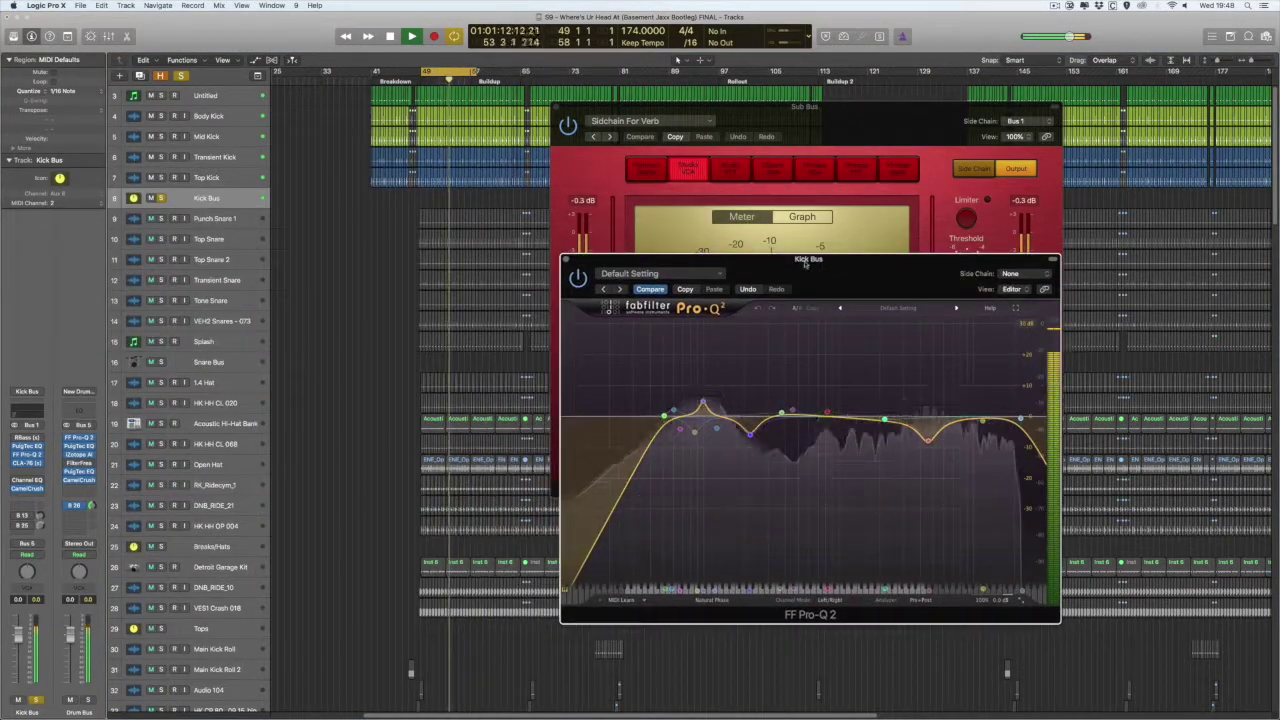
{"action": "left_click_drag", "start_coordinate": [820, 263], "coordinate": [903, 262]}
{"action": "left_click_drag", "start_coordinate": [853, 120], "coordinate": [532, 67]}
{"action": "left_click_drag", "start_coordinate": [820, 258], "coordinate": [814, 127]}
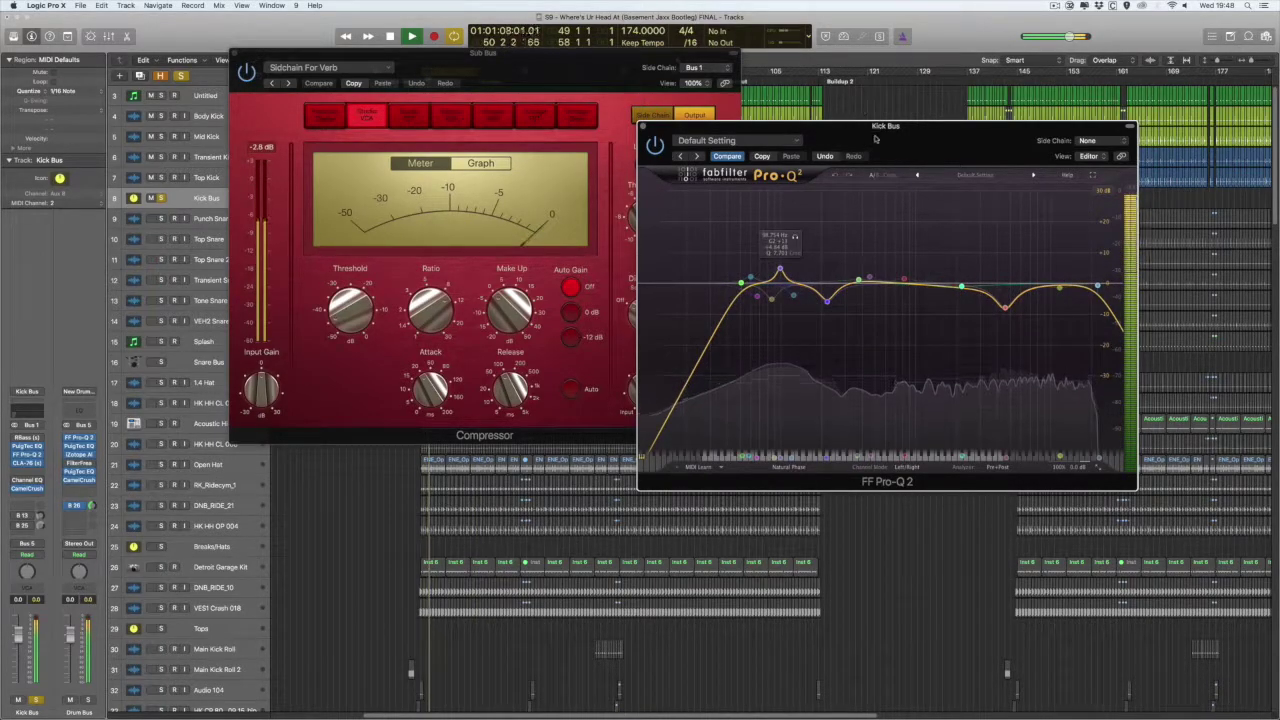
{"action": "left_click_drag", "start_coordinate": [806, 127], "coordinate": [834, 119]}
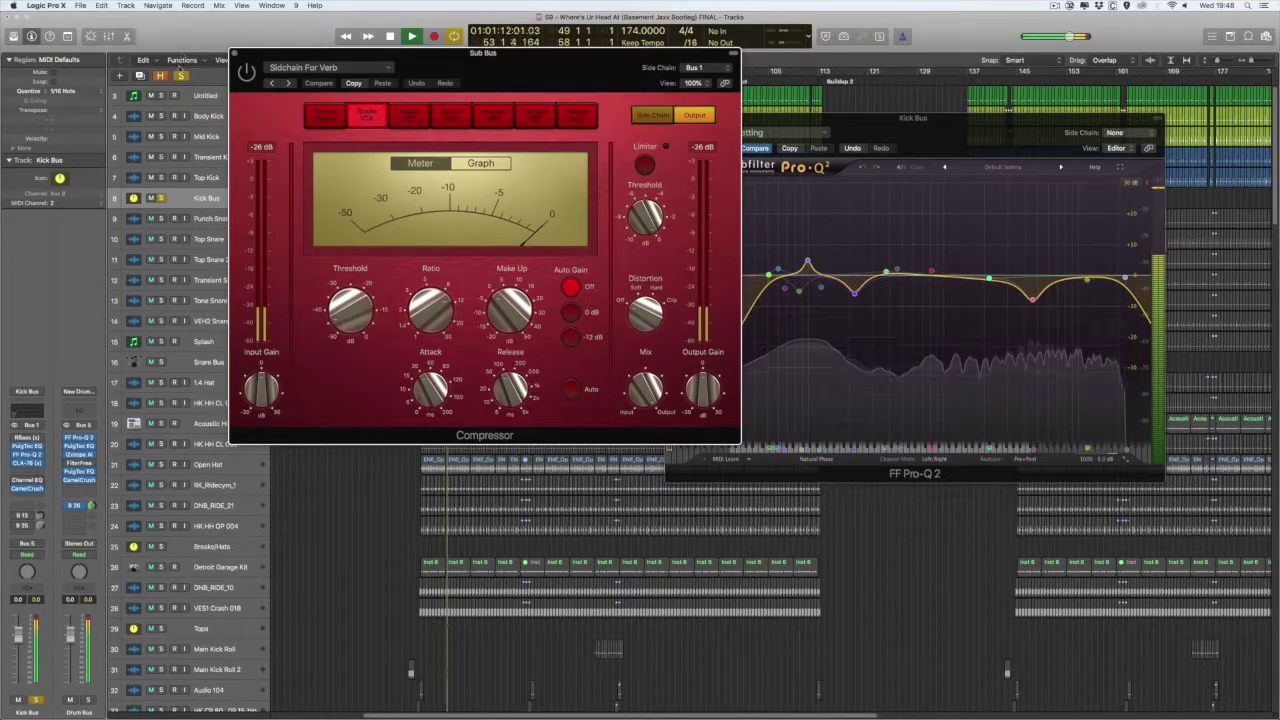
Clear the solos to audition the full mix, then stop playback and close the Compressor and Pro-Q 2 windows.
{"action": "key", "text": "s"}
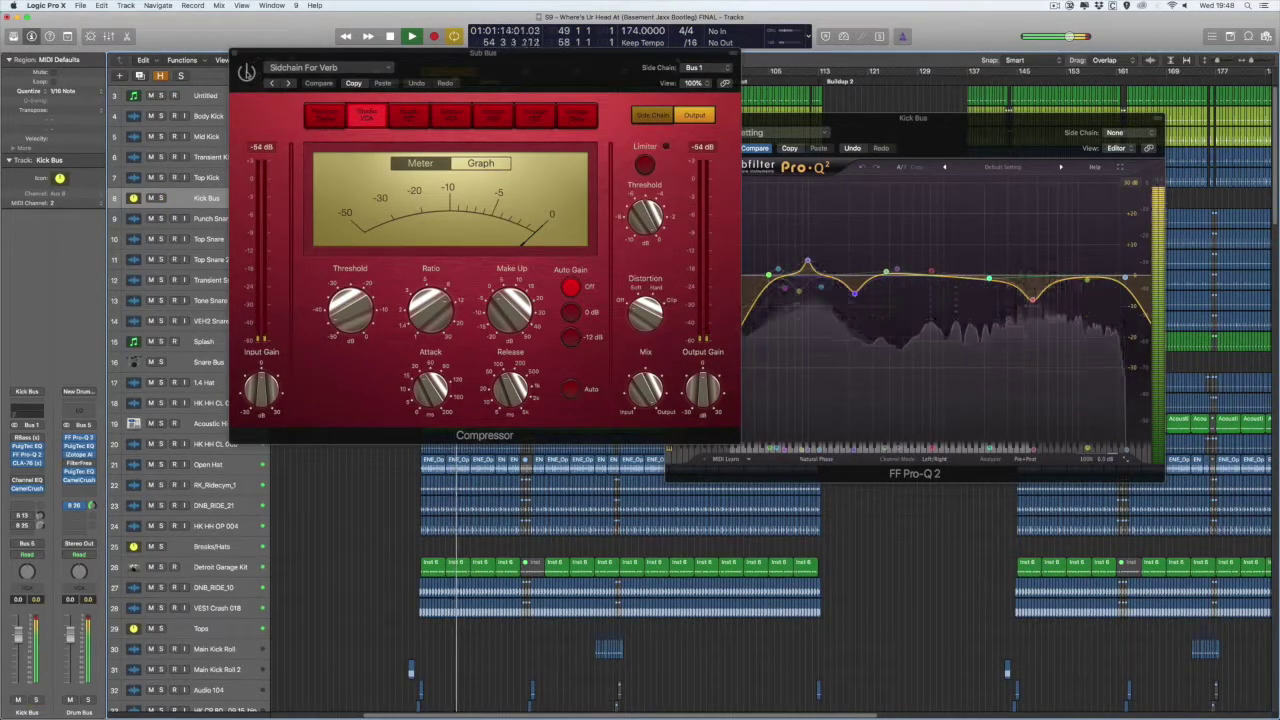
{"action": "key", "text": "space"}
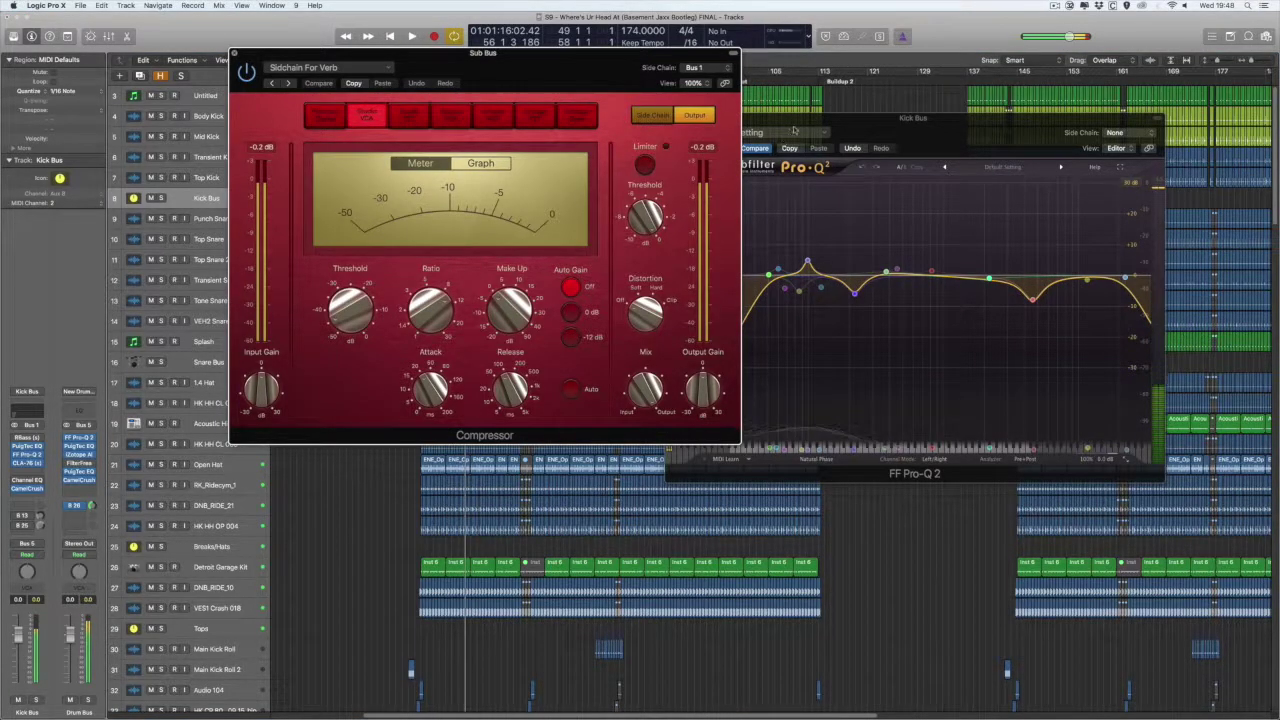
{"action": "left_click_drag", "start_coordinate": [754, 124], "coordinate": [852, 142]}
{"action": "key", "text": "super+w"}
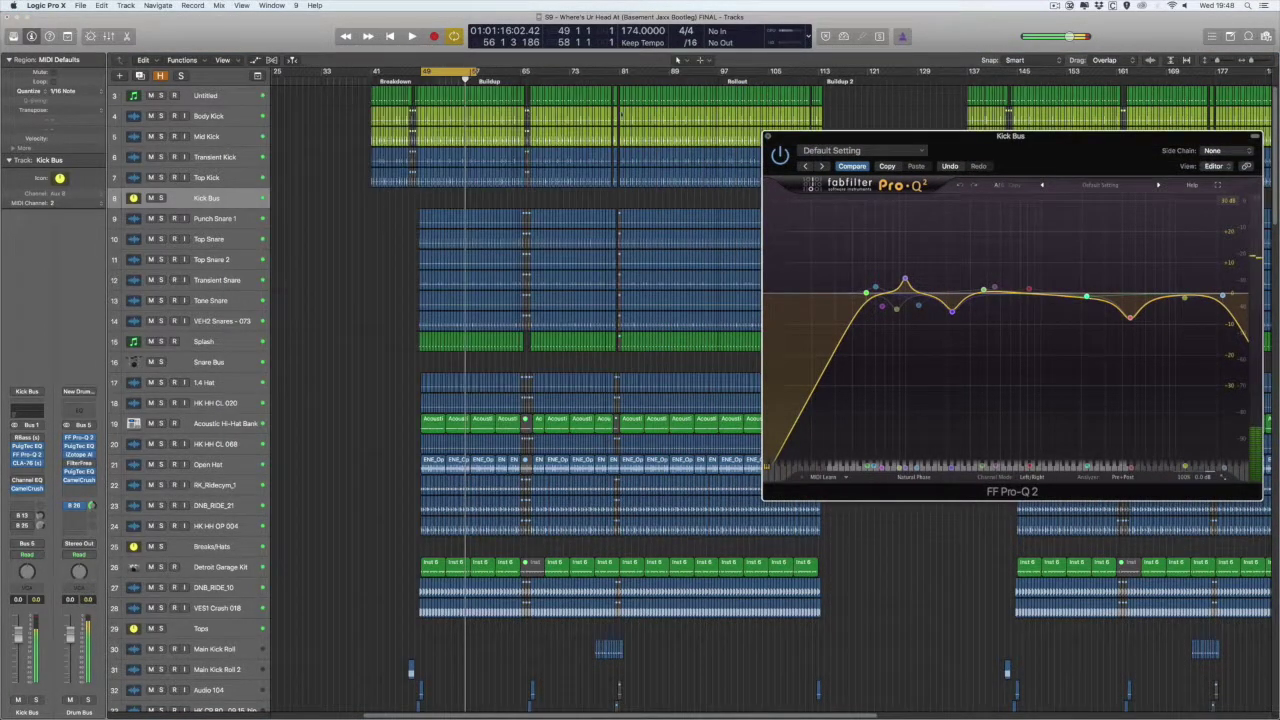
{"action": "key", "text": "super+w"}
Select the Sub Bus track and insert Xfer Records' LFOTool in stereo in its first empty effect slot.
{"action": "scroll", "coordinate": [677, 60], "scroll_direction": "down", "scroll_amount": 15}
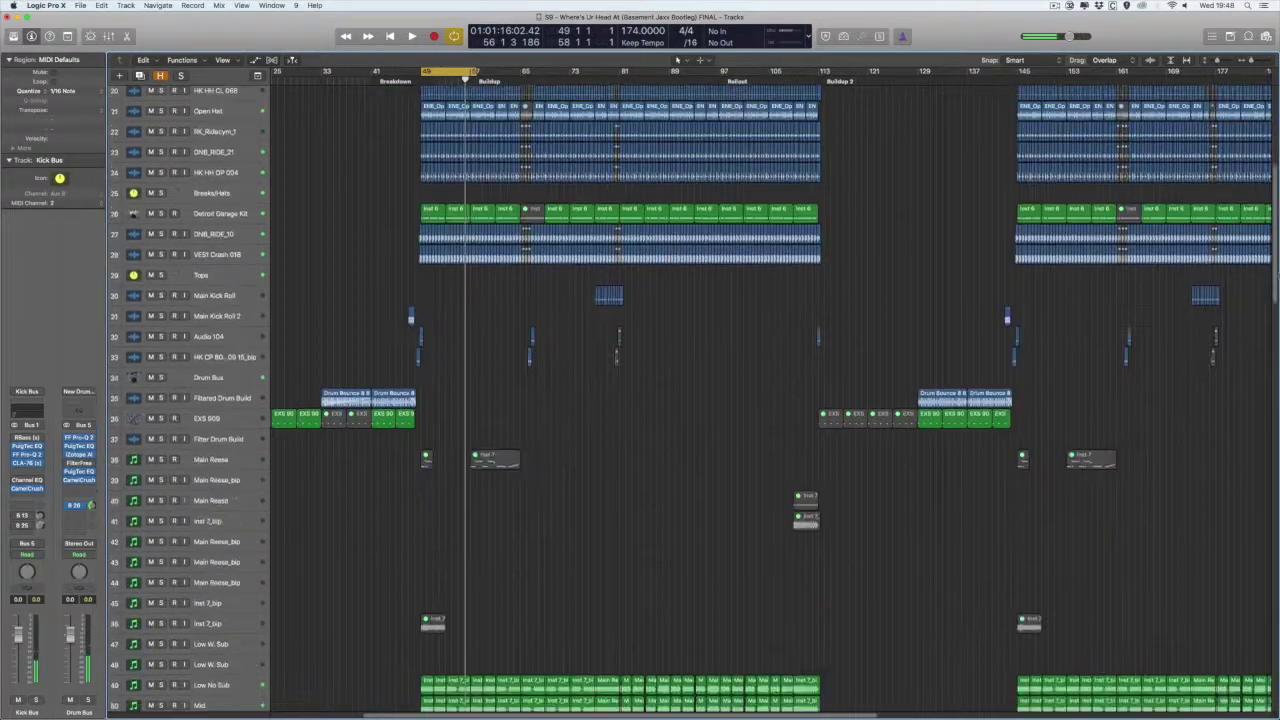
{"action": "left_click", "coordinate": [31, 475]}
{"action": "left_click", "coordinate": [502, 366]}
{"action": "left_click", "coordinate": [216, 520]}
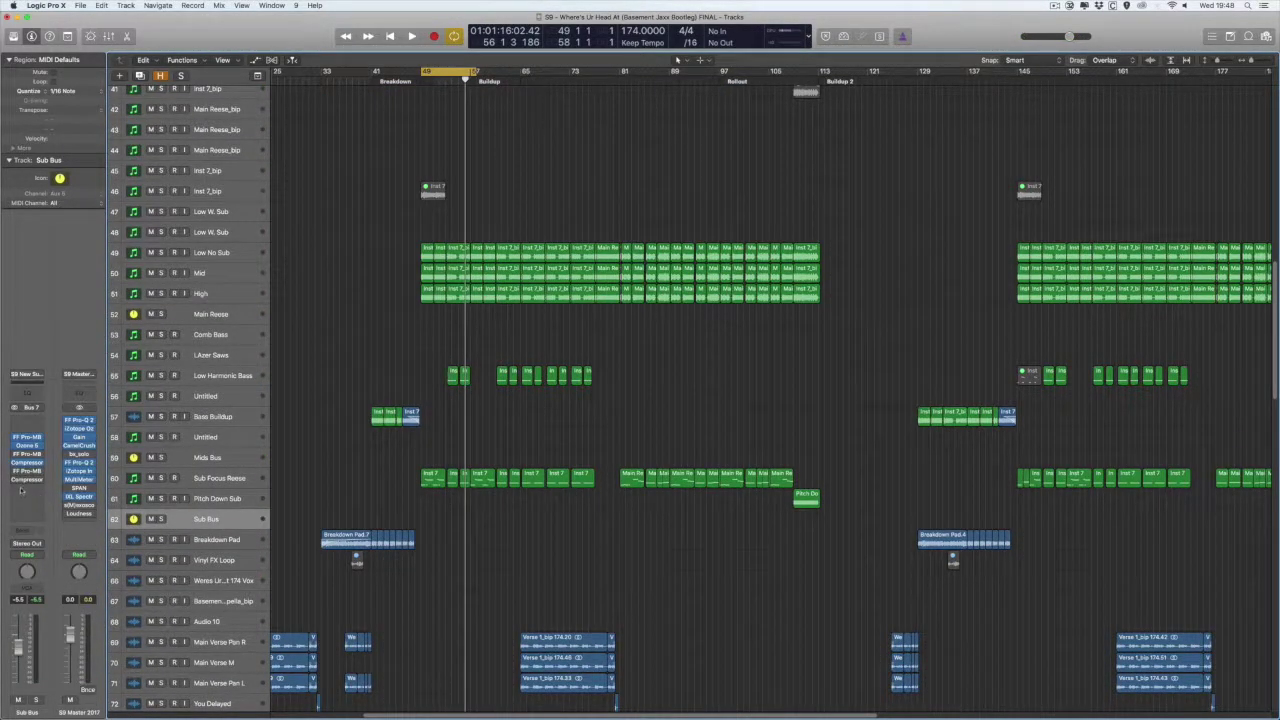
{"action": "left_click", "coordinate": [28, 487]}
{"action": "mouse_move", "coordinate": [50, 680]}
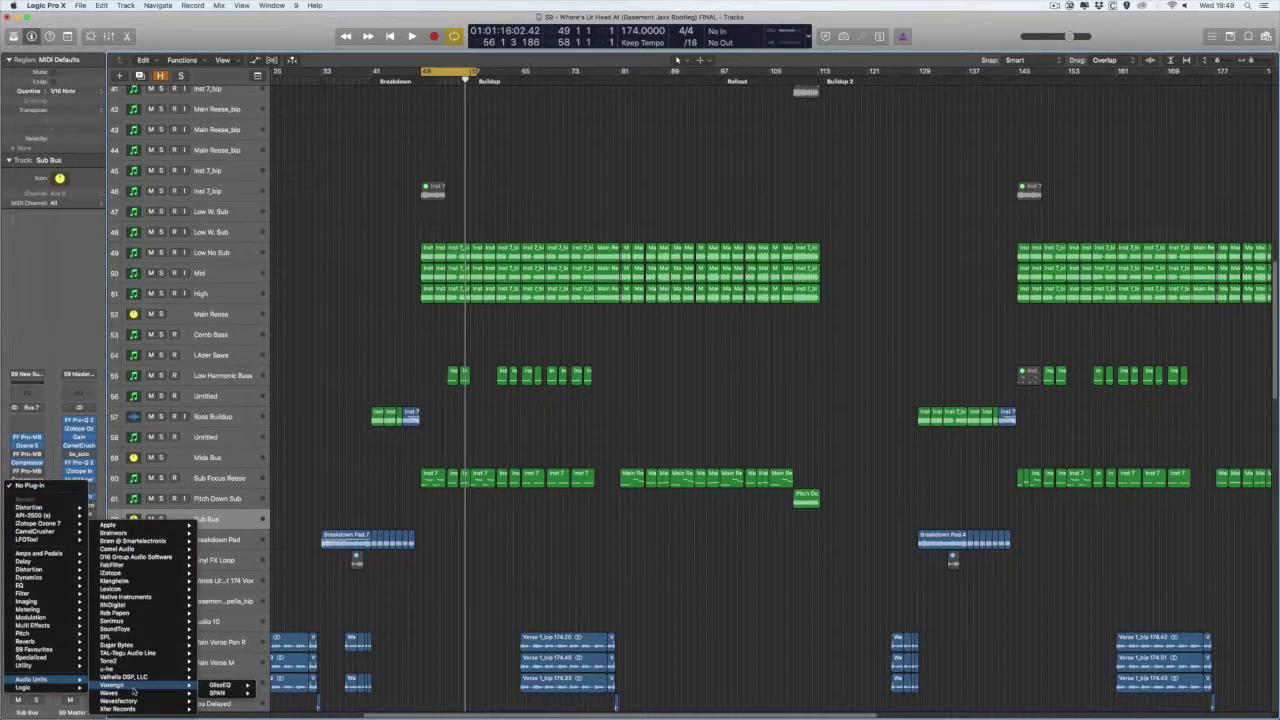
{"action": "mouse_move", "coordinate": [132, 694]}
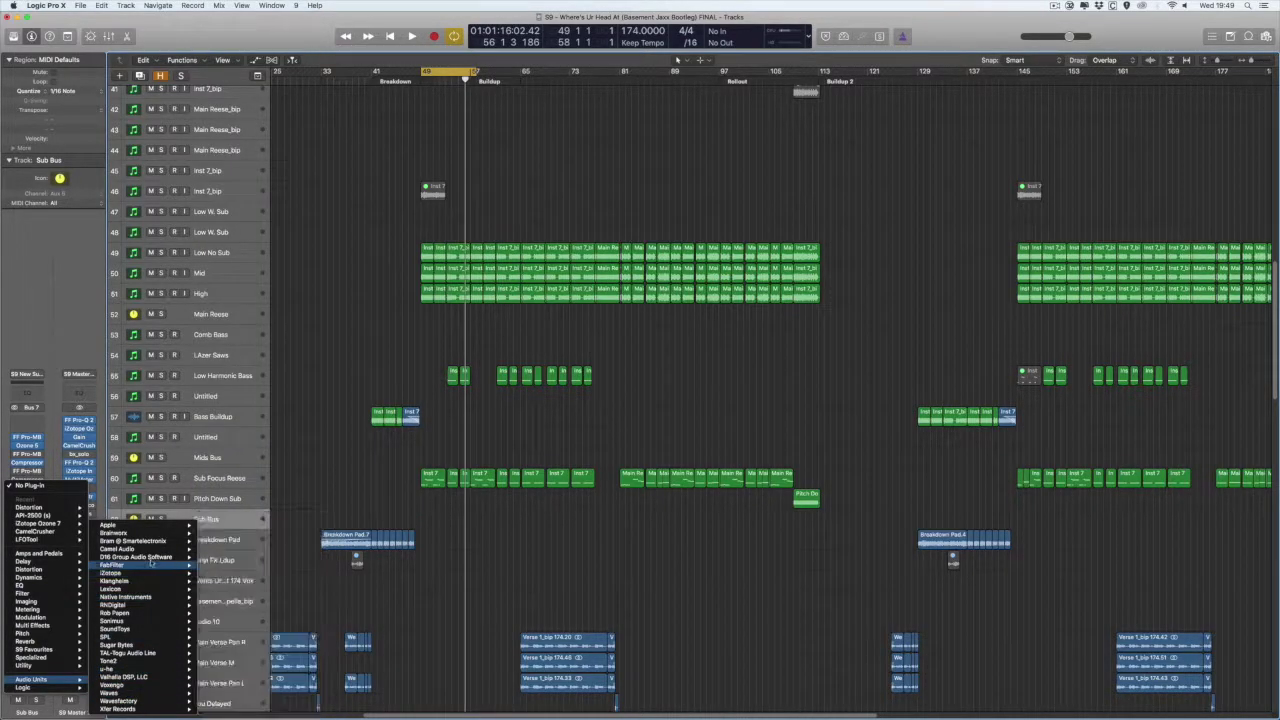
{"action": "mouse_move", "coordinate": [230, 701]}
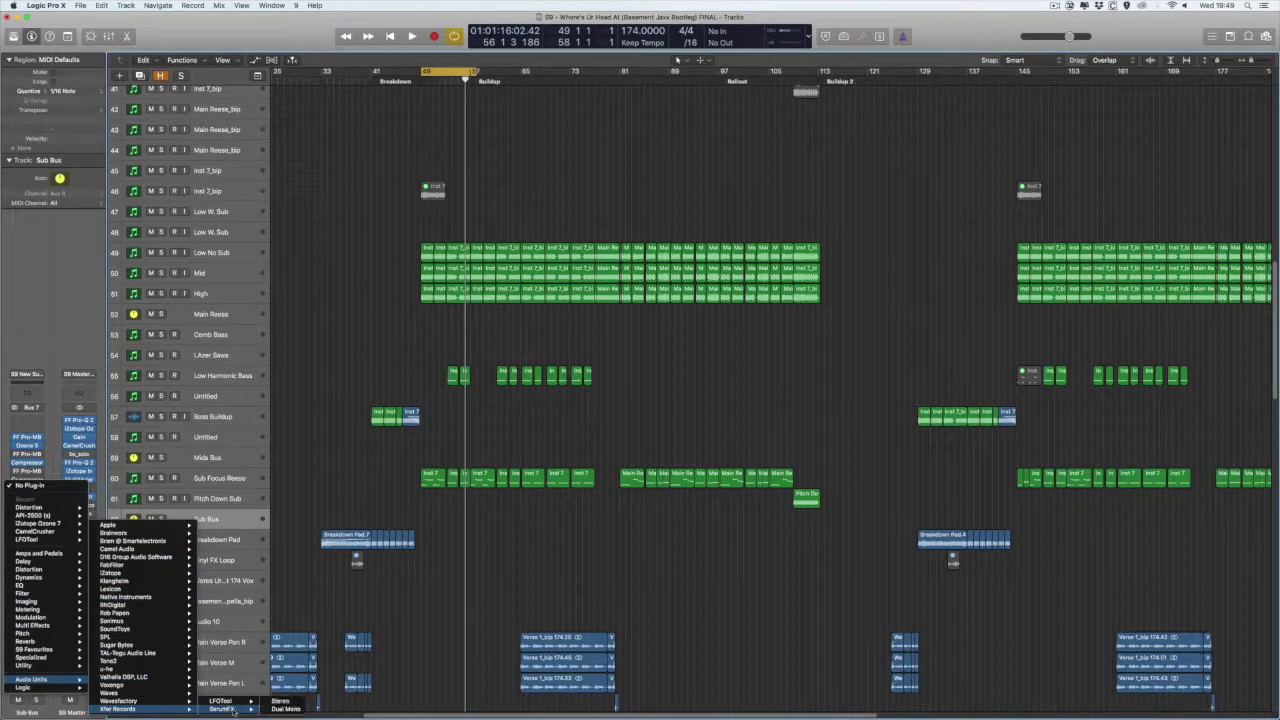
{"action": "left_click", "coordinate": [280, 701]}
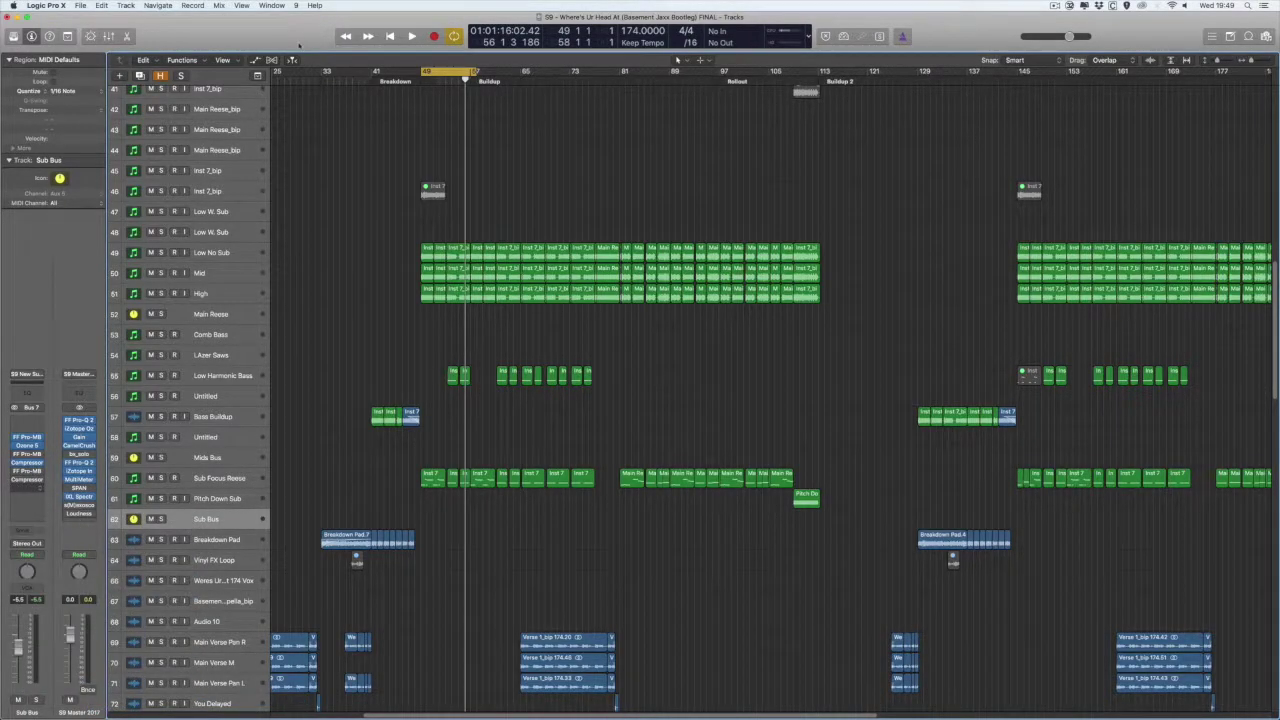
Reshape LFOTool's graph 1 by lowering the start point to the minimum and adding a second full-depth dip with a curved recovery.
{"action": "left_click_drag", "start_coordinate": [541, 115], "coordinate": [457, 100]}
{"action": "left_click_drag", "start_coordinate": [577, 56], "coordinate": [645, 62]}
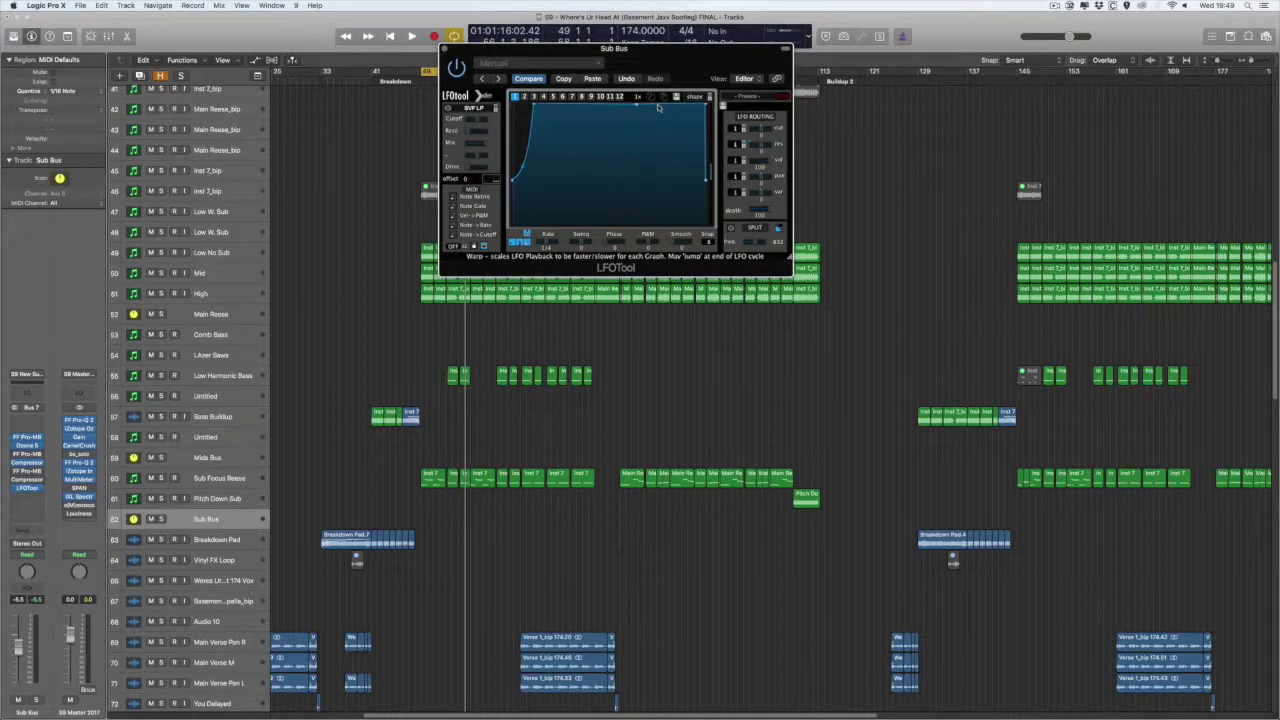
{"action": "left_click_drag", "start_coordinate": [634, 108], "coordinate": [640, 224]}
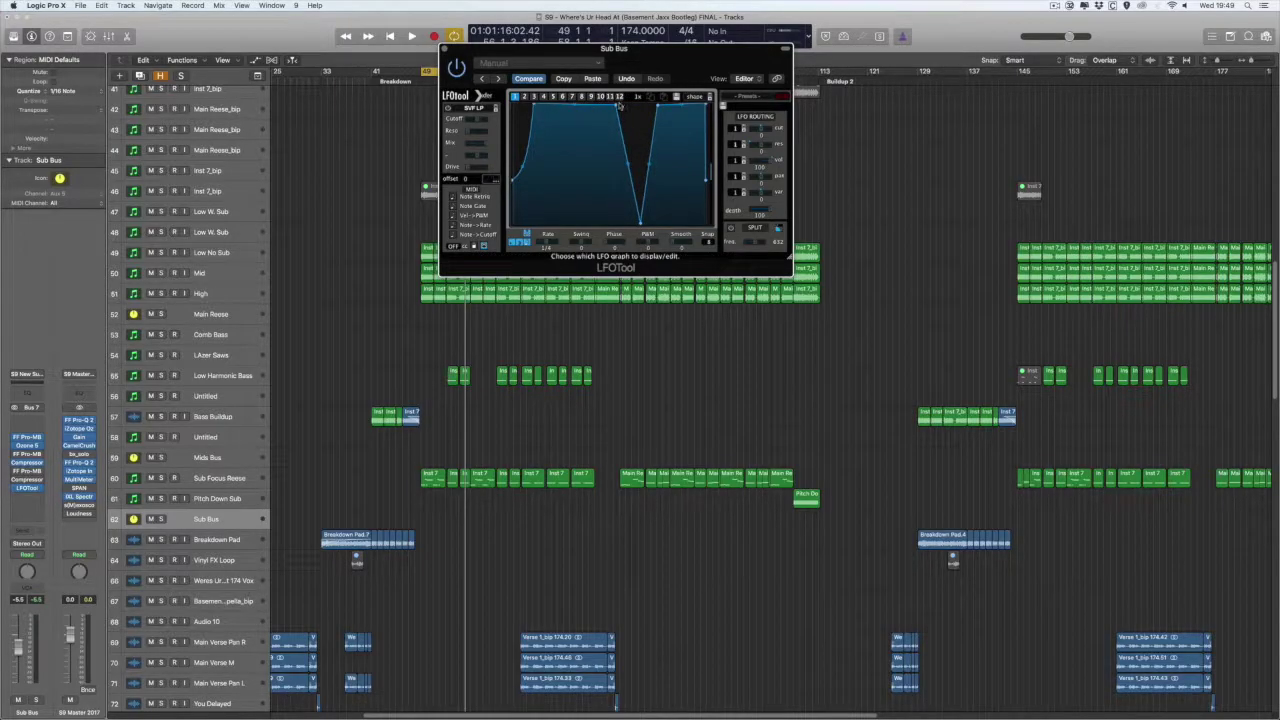
{"action": "left_click_drag", "start_coordinate": [629, 88], "coordinate": [663, 100]}
{"action": "left_click_drag", "start_coordinate": [652, 163], "coordinate": [649, 98]}
{"action": "left_click_drag", "start_coordinate": [513, 180], "coordinate": [512, 225]}
Set LFOTool's rate to bar and play the loop in the full mix to audition the volume ducking.
{"action": "left_click_drag", "start_coordinate": [635, 57], "coordinate": [861, 79]}
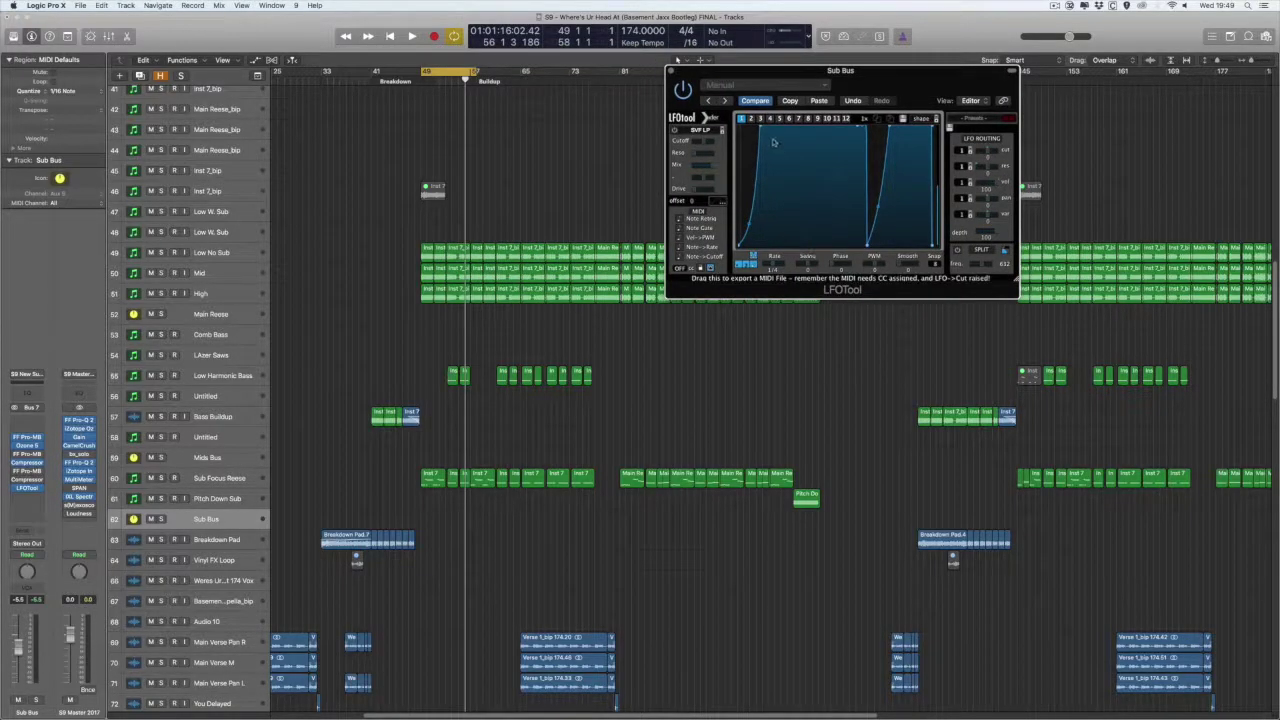
{"action": "key", "text": "space"}
{"action": "key", "text": "space"}
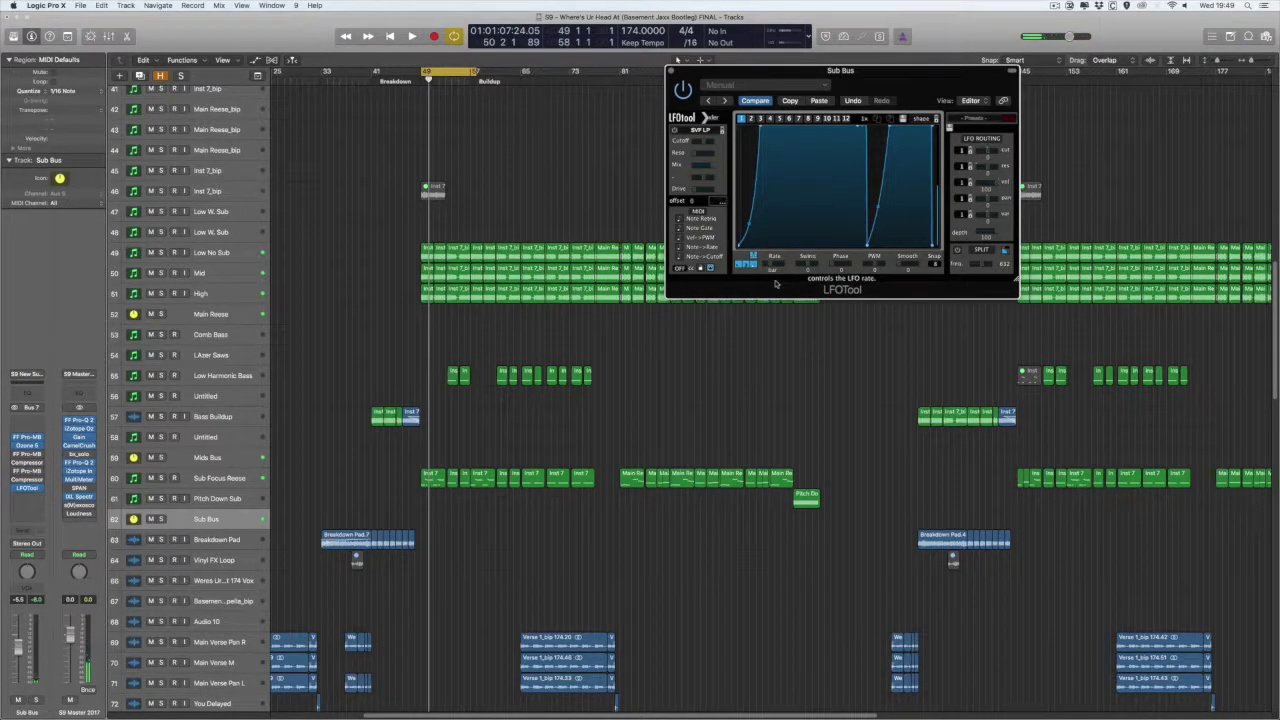
{"action": "key", "text": "space"}
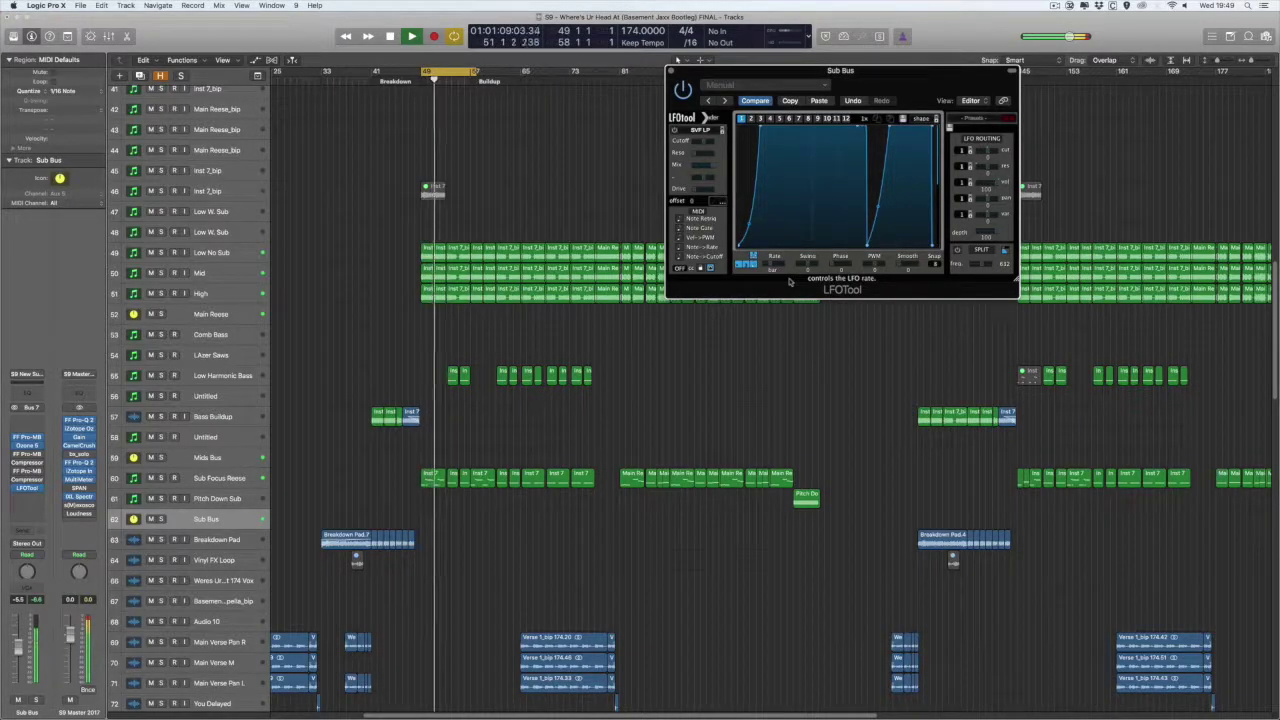
{"action": "key", "text": "space"}
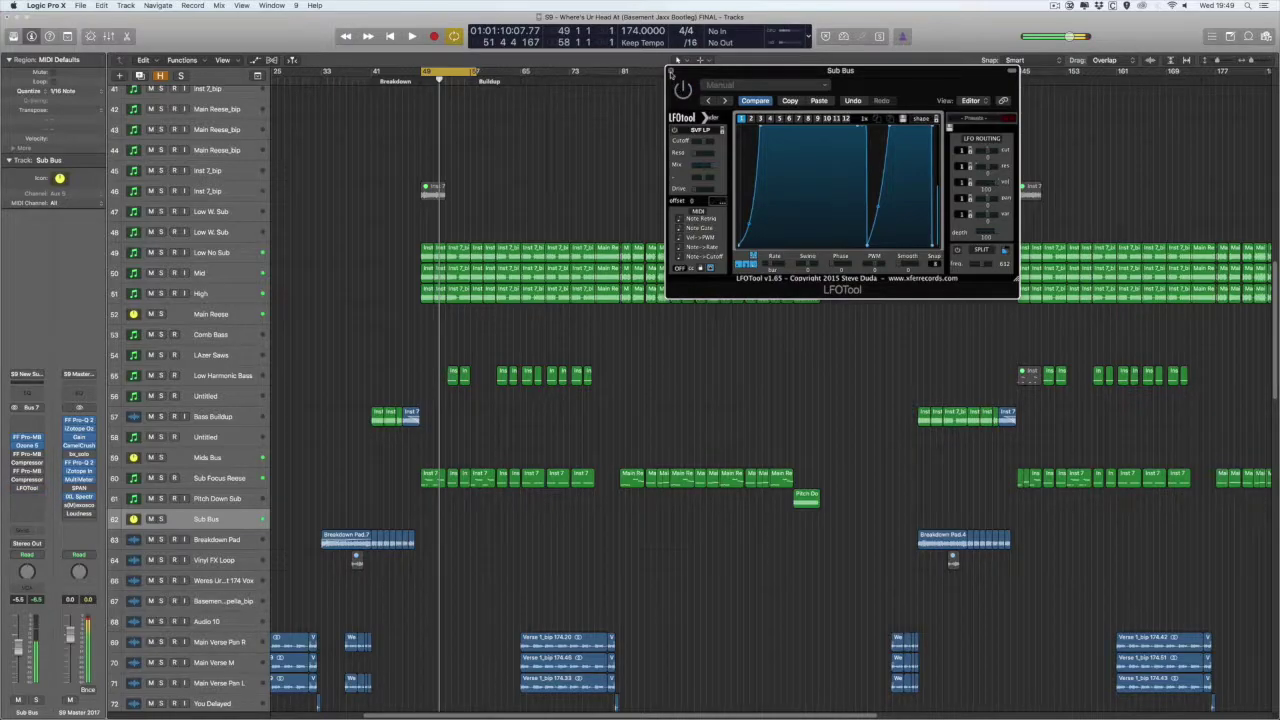
Bypass LFOTool on the Sub Bus and close its window.
{"action": "left_click_drag", "start_coordinate": [858, 75], "coordinate": [828, 189]}
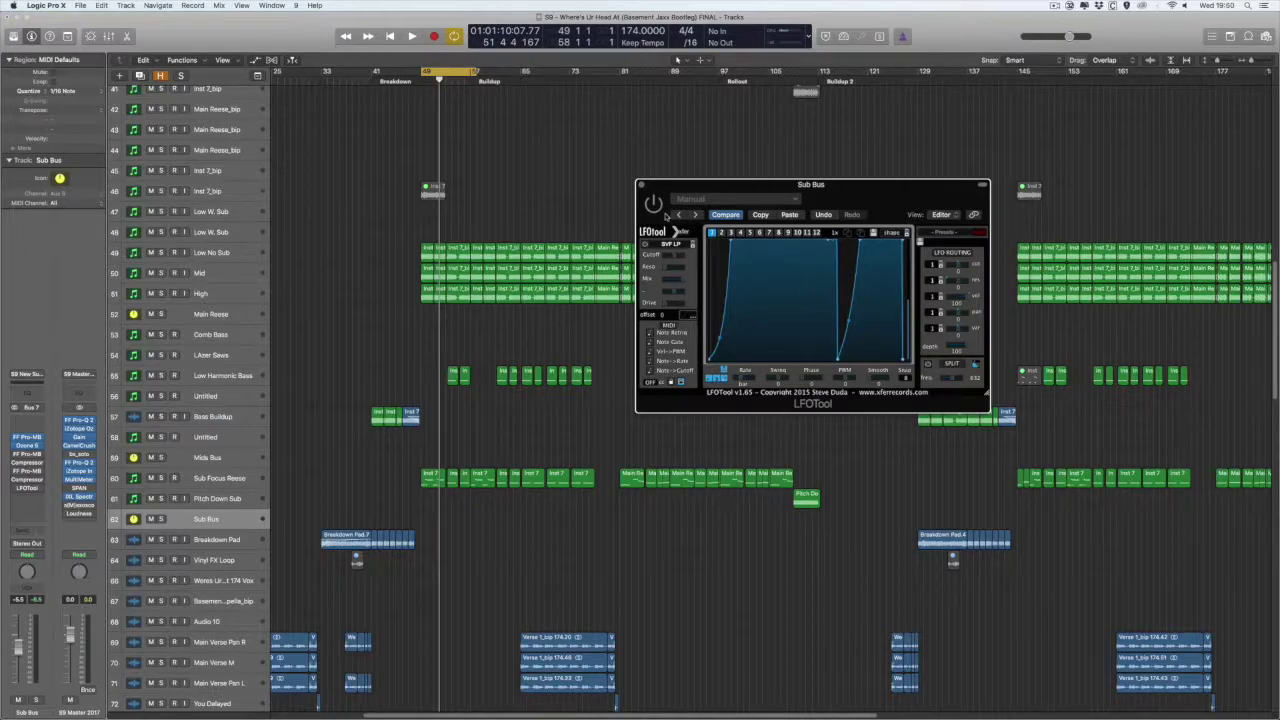
{"action": "left_click_drag", "start_coordinate": [818, 190], "coordinate": [795, 232]}
{"action": "left_click", "coordinate": [620, 221]}
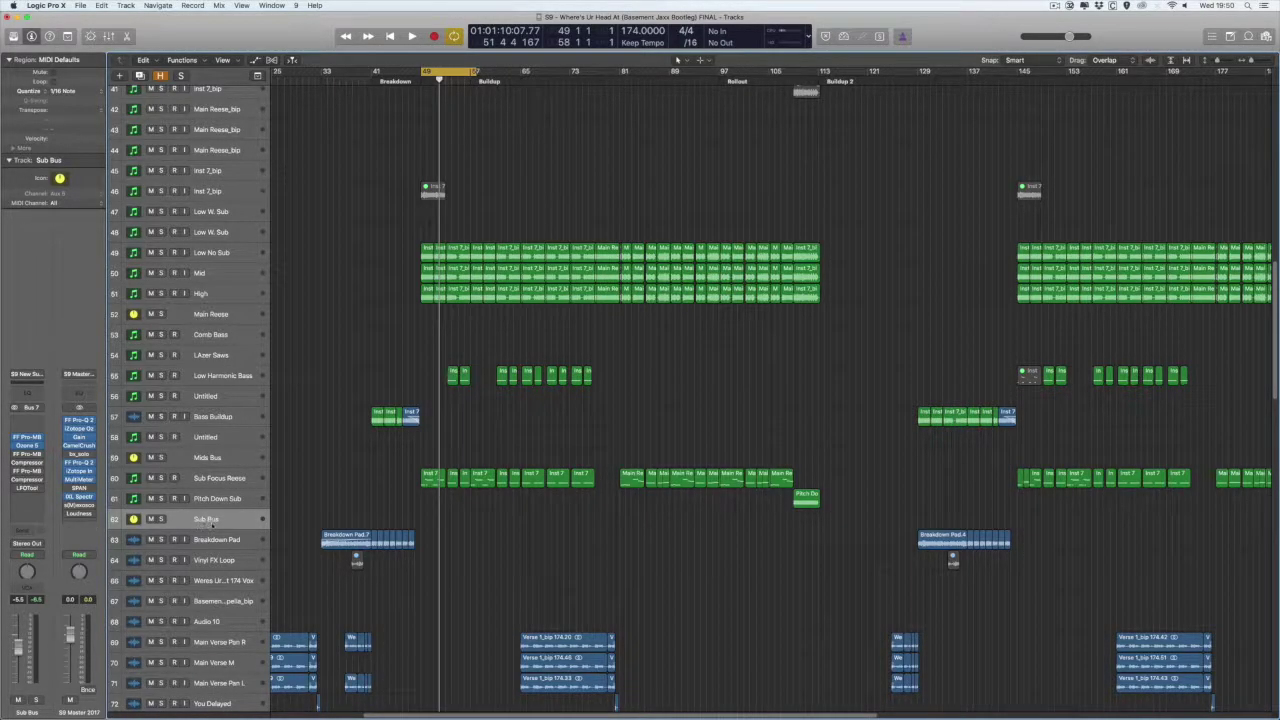
Select the Mids Bus, Sub Bus and Main Reese tracks in turn to review the bass bus channel strips.
{"action": "left_click", "coordinate": [227, 461]}
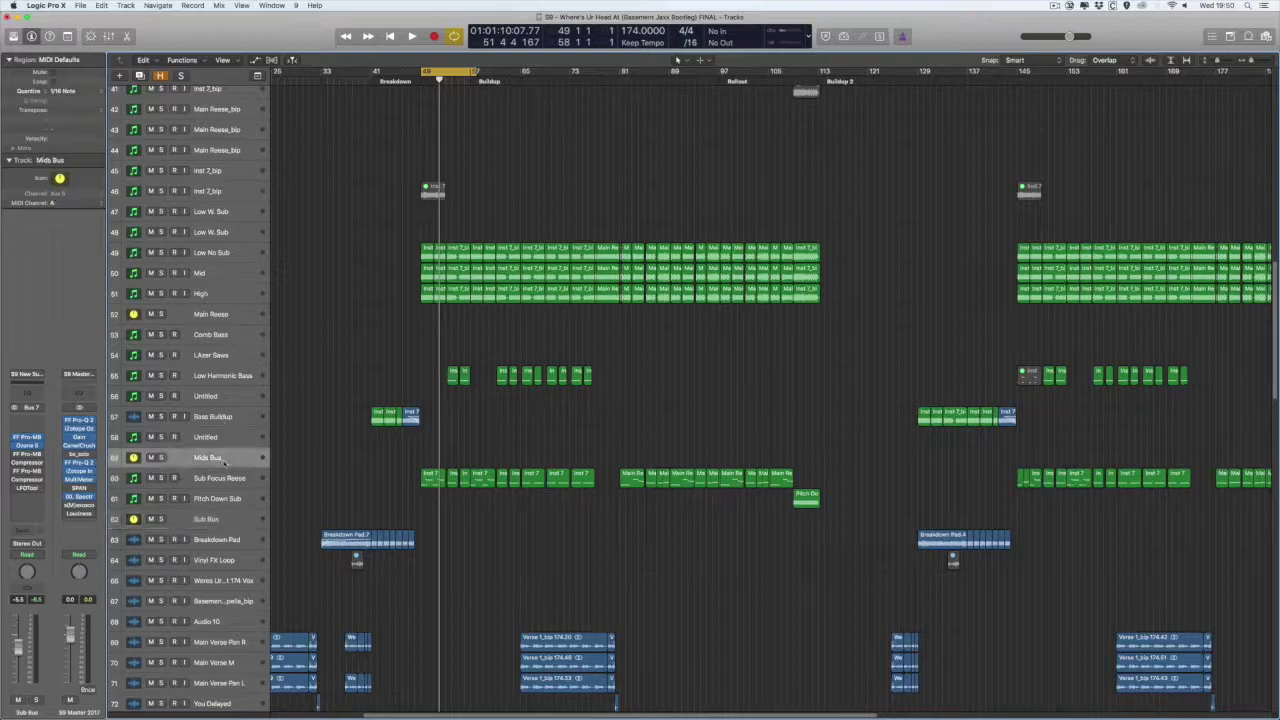
{"action": "left_click", "coordinate": [217, 519]}
{"action": "left_click", "coordinate": [213, 318]}
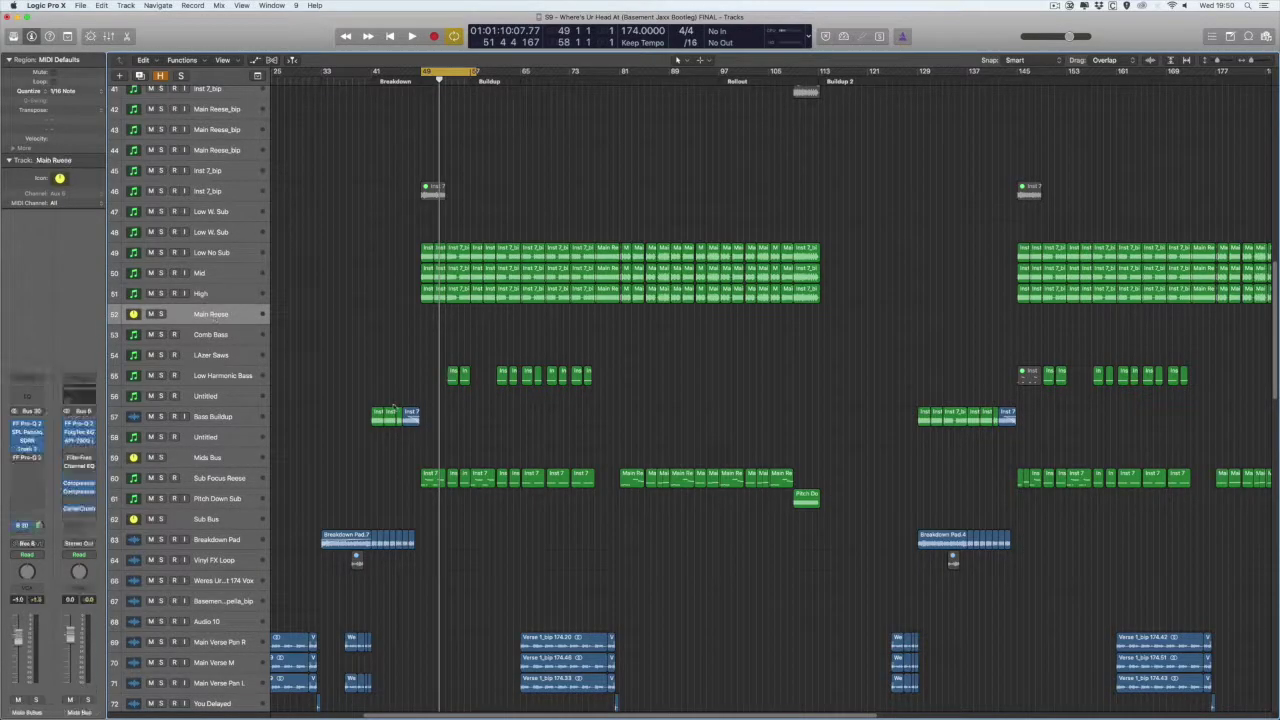
Reduce the track height to fit many more tracks on screen and survey the arrangement up to the drum tracks.
{"action": "left_click_drag", "start_coordinate": [1275, 290], "coordinate": [1276, 345]}
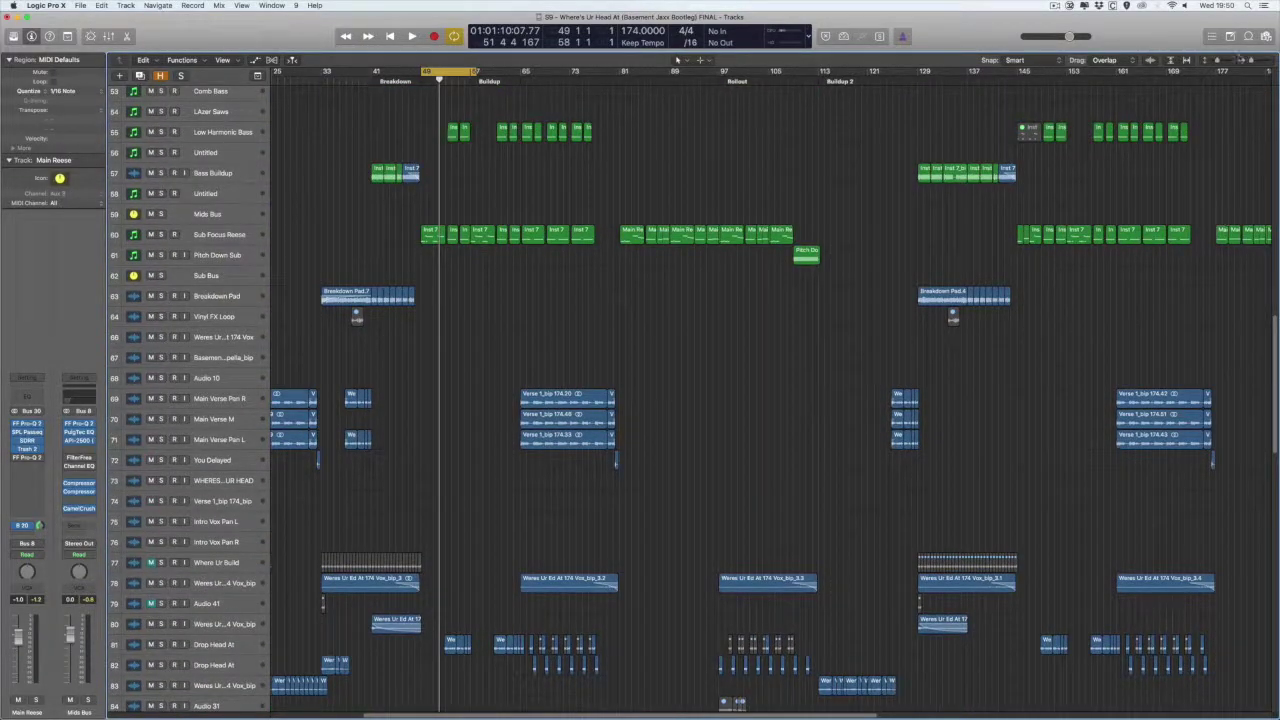
{"action": "left_click_drag", "start_coordinate": [1218, 61], "coordinate": [1211, 62]}
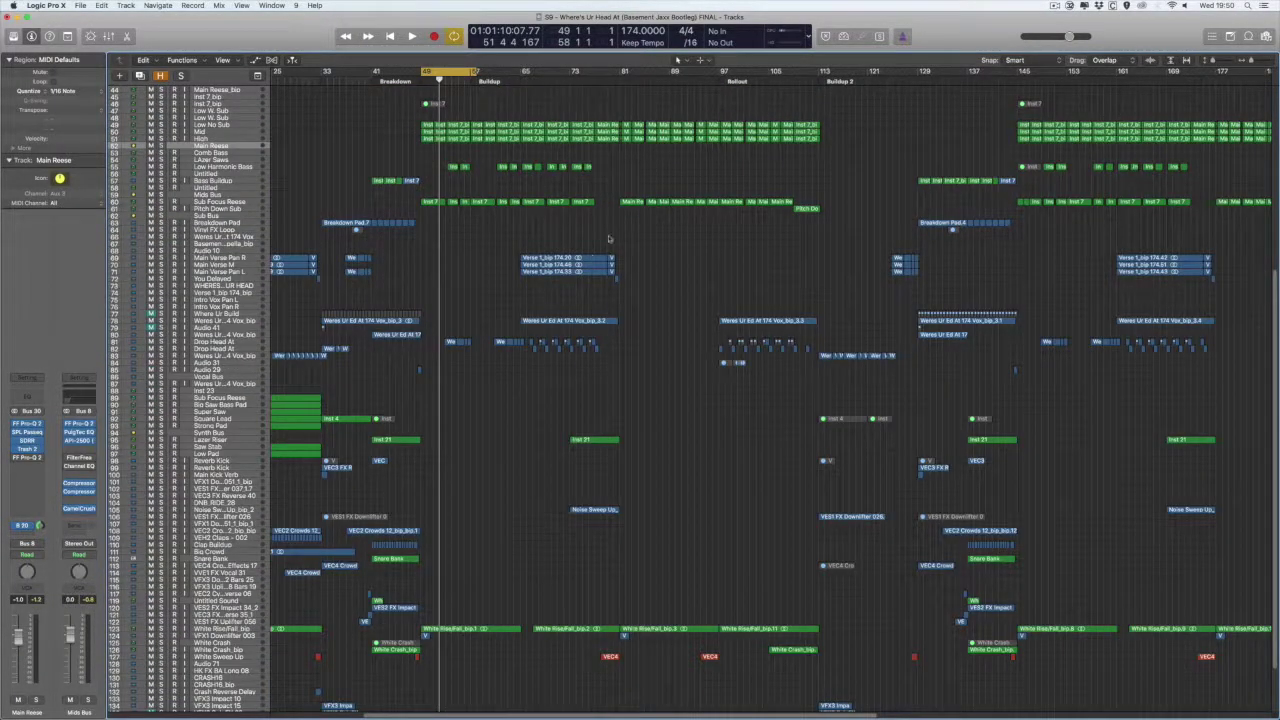
{"action": "scroll", "coordinate": [495, 238], "scroll_direction": "up", "scroll_amount": 10}
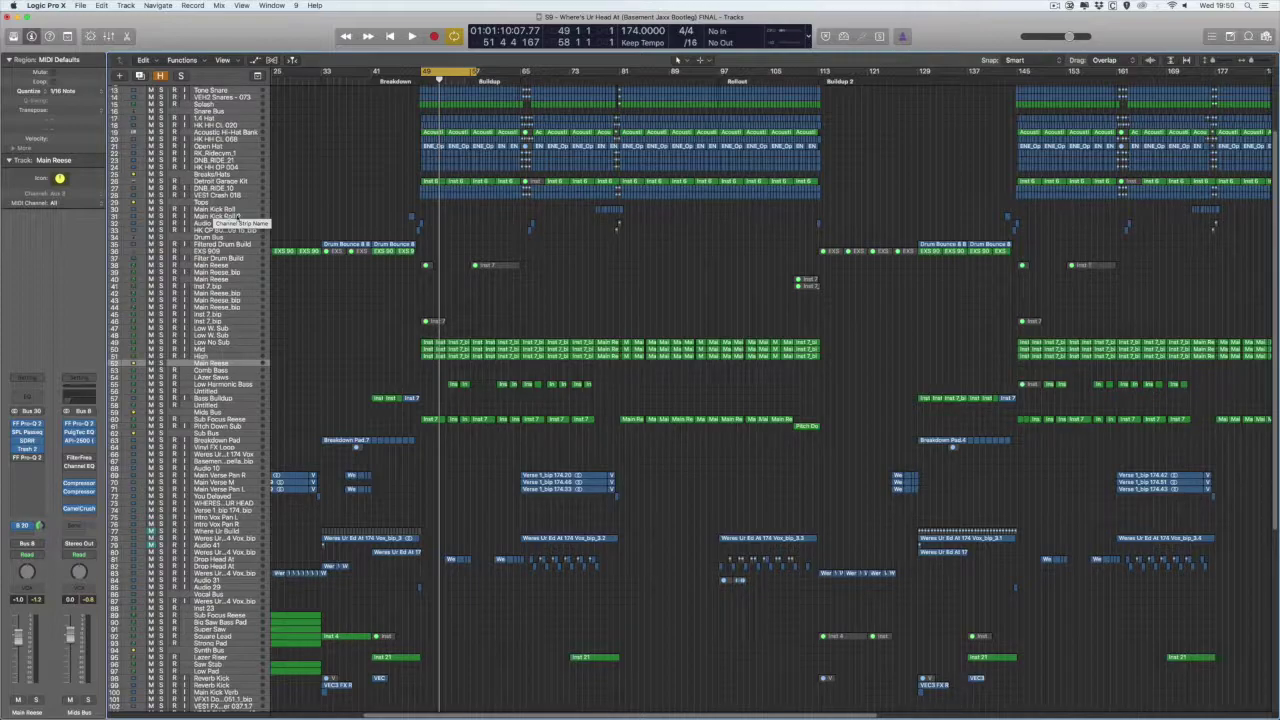
{"action": "scroll", "coordinate": [375, 297], "scroll_direction": "up", "scroll_amount": 3}
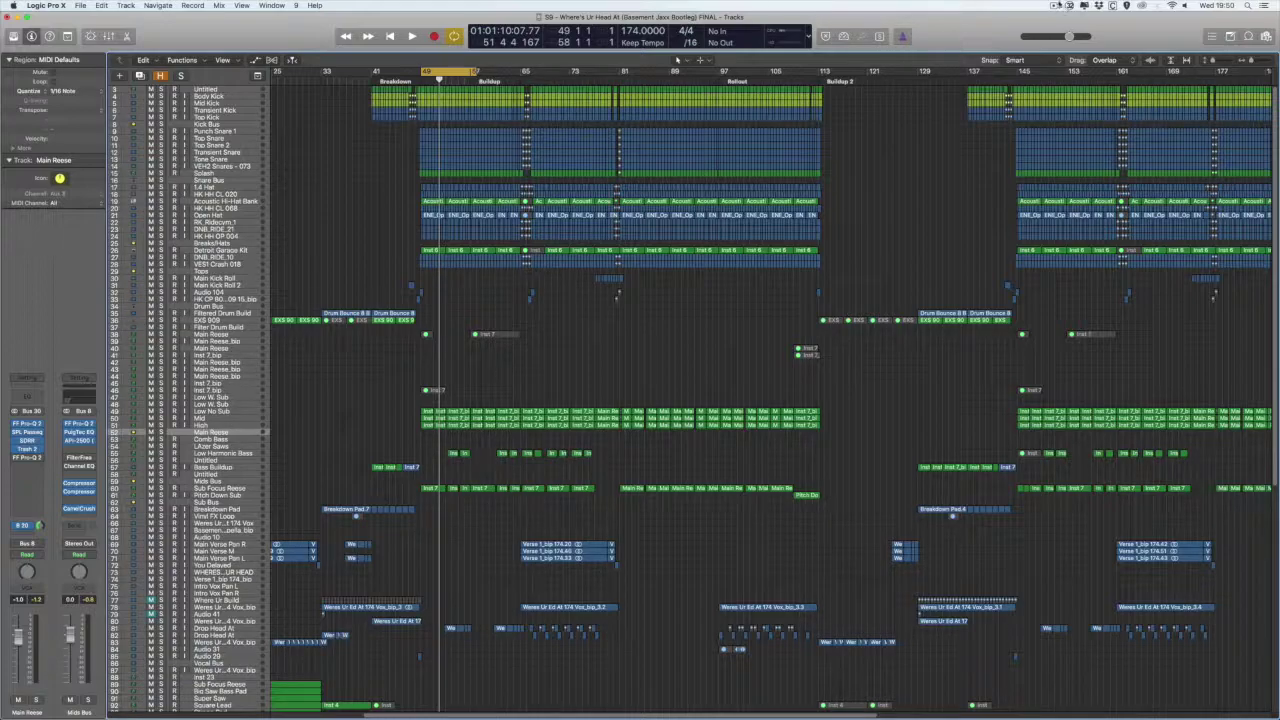
{"action": "left_click", "coordinate": [1055, 5]}
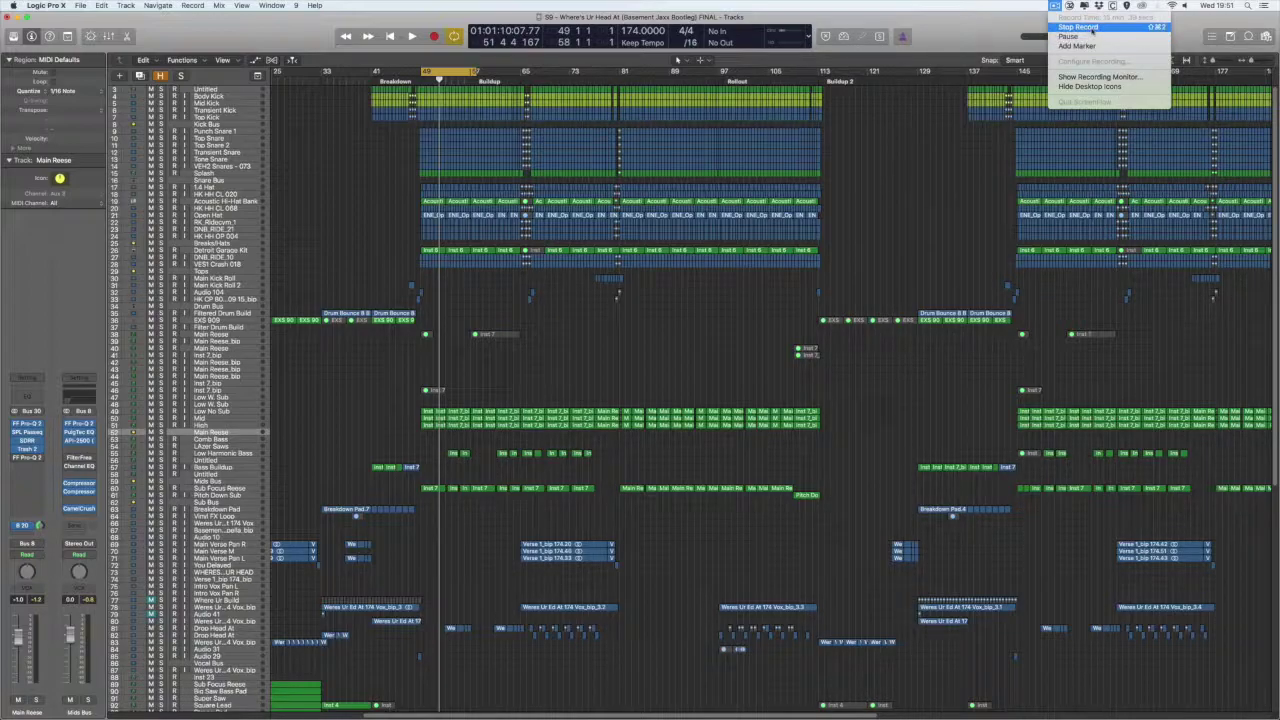
{"action": "left_click", "coordinate": [1093, 30]}
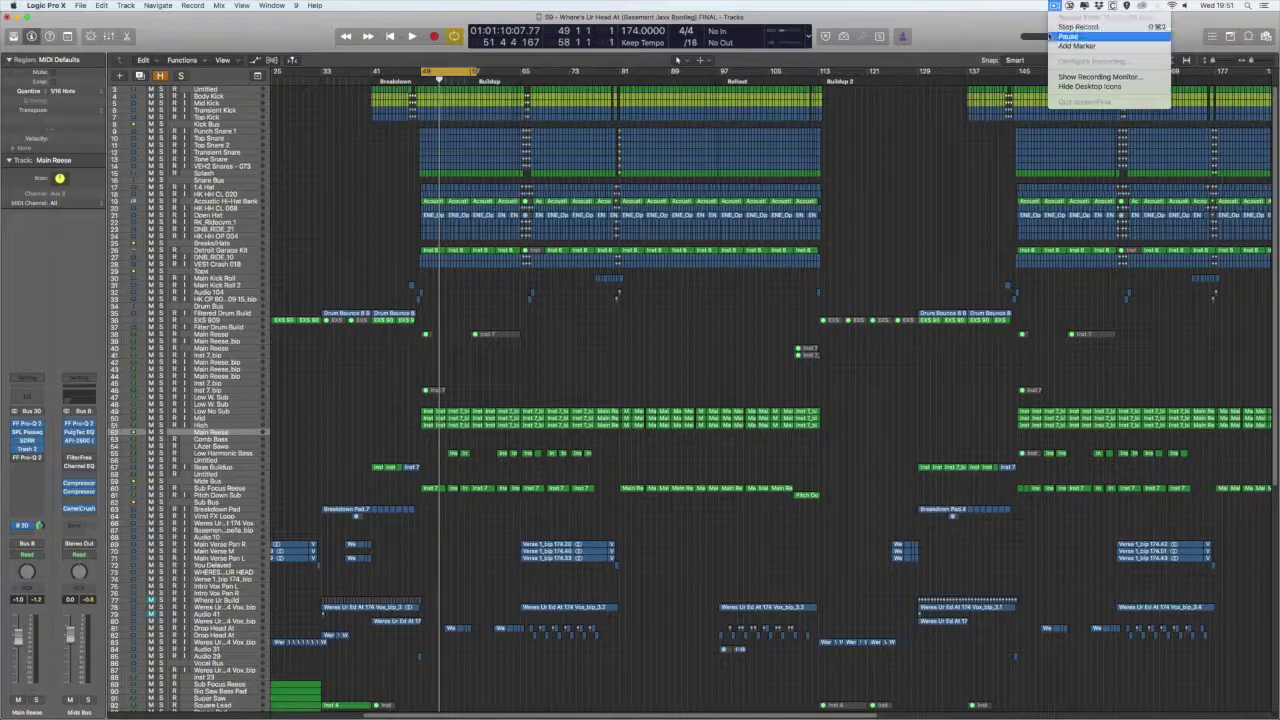